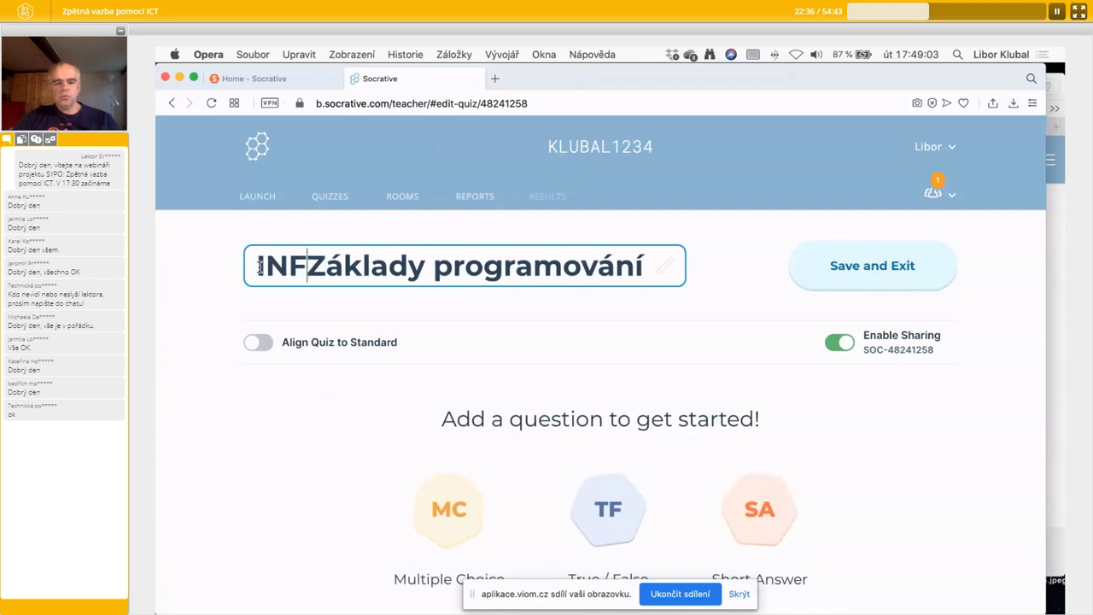
Complete the prefix of the quiz title so that it reads "INF1 - Základy programování".
{"action": "type", "text": "-"}
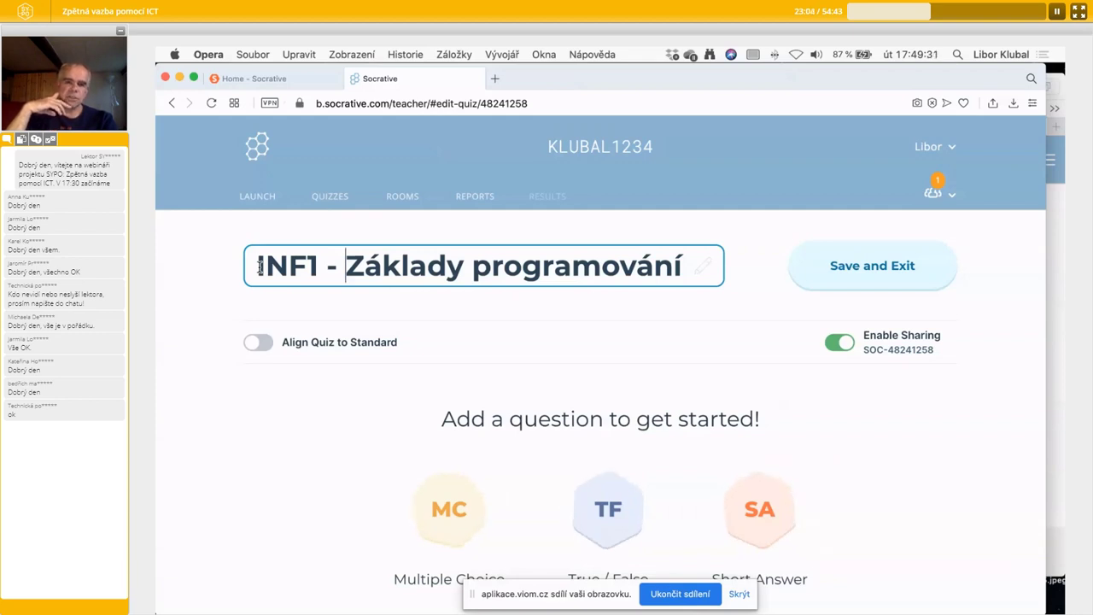
{"action": "left_click_drag", "start_coordinate": [246, 265], "coordinate": [308, 296]}
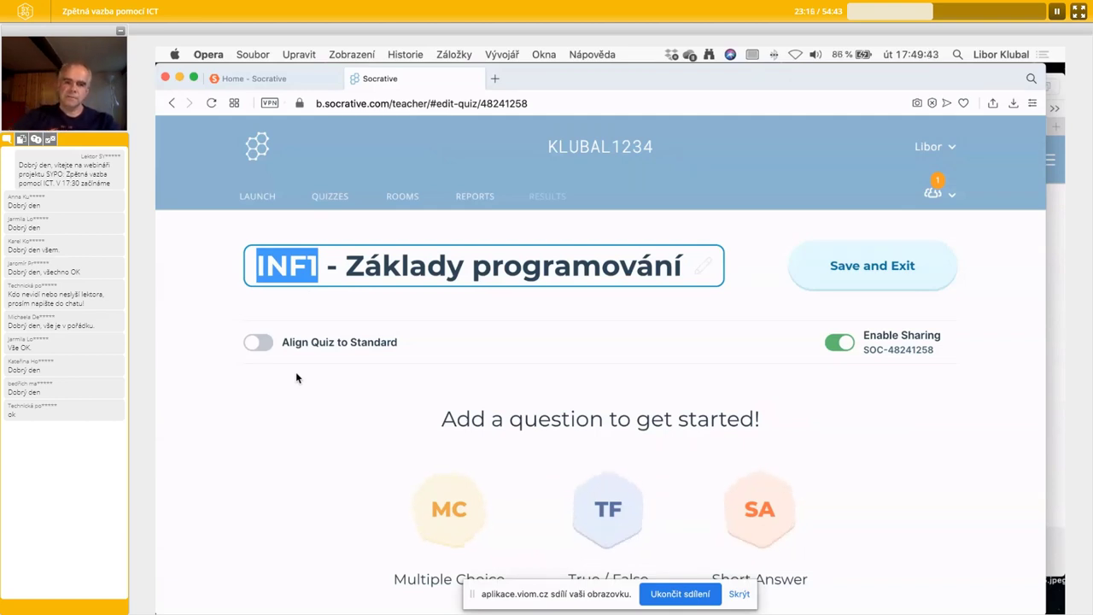
{"action": "left_click", "coordinate": [337, 265]}
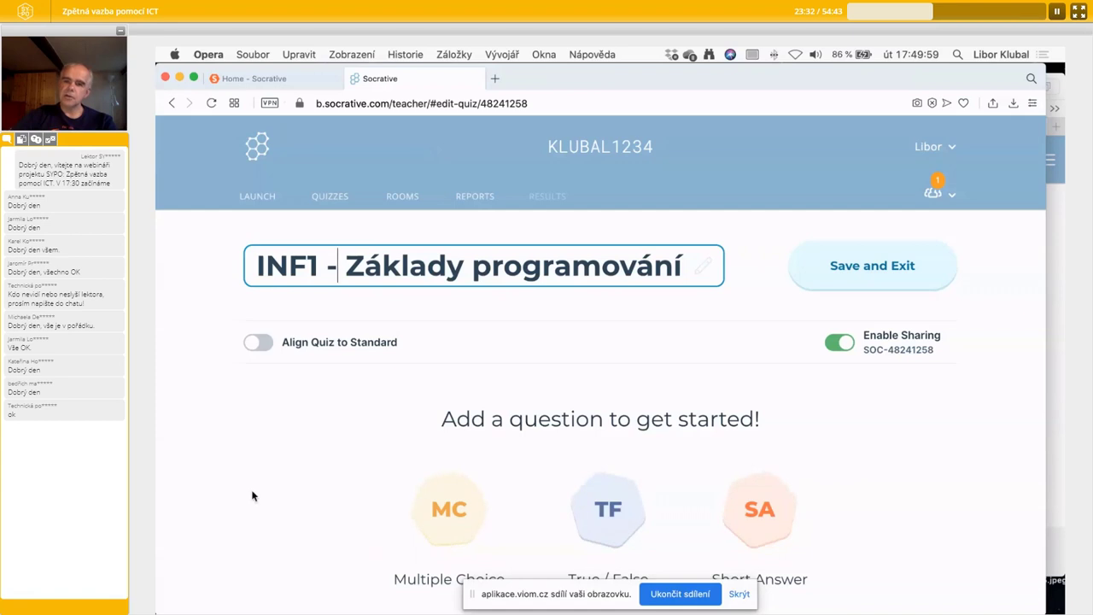
Add a multiple-choice question to the quiz with the text "Příkazy vstupu a tisku jsou".
{"action": "scroll", "coordinate": [253, 495], "scroll_direction": "down", "scroll_amount": 1}
{"action": "scroll", "coordinate": [252, 496], "scroll_direction": "down", "scroll_amount": 1}
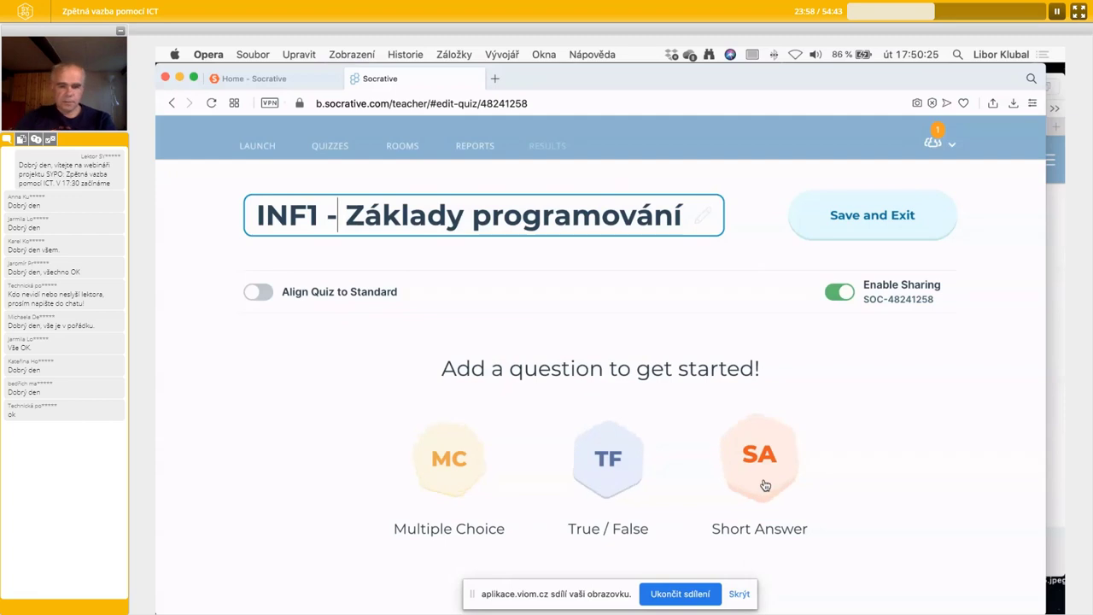
{"action": "left_click", "coordinate": [466, 483]}
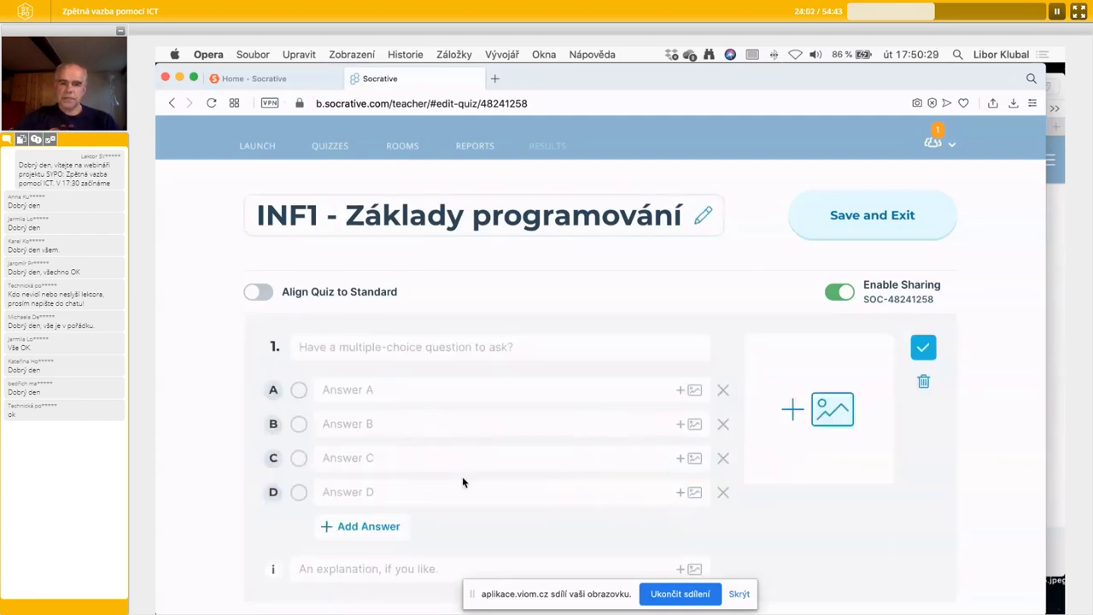
{"action": "left_click", "coordinate": [401, 342]}
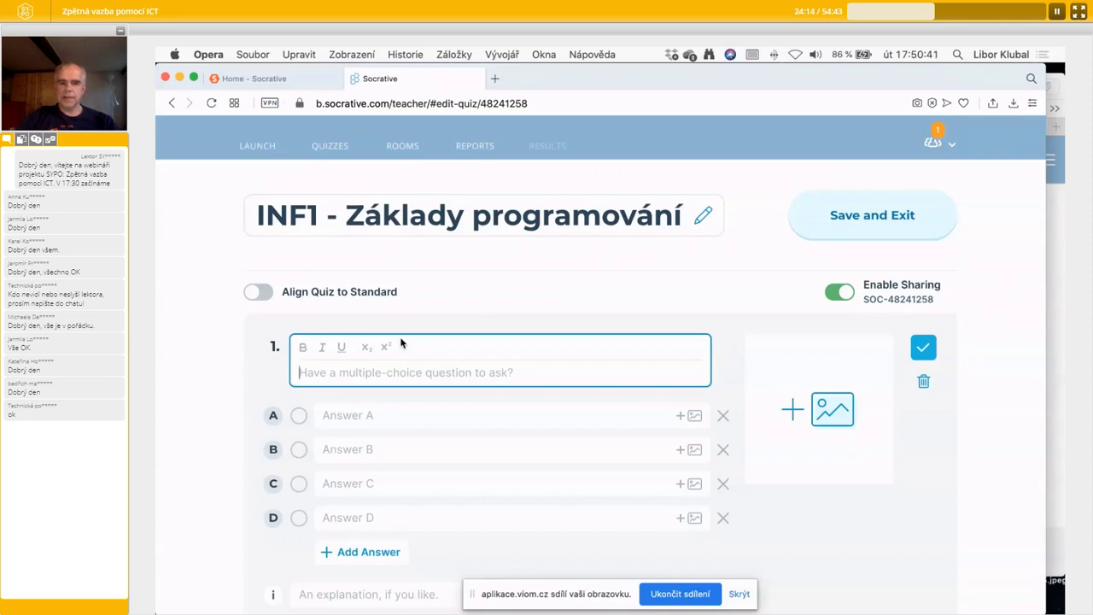
{"action": "type", "text": "Příka"}
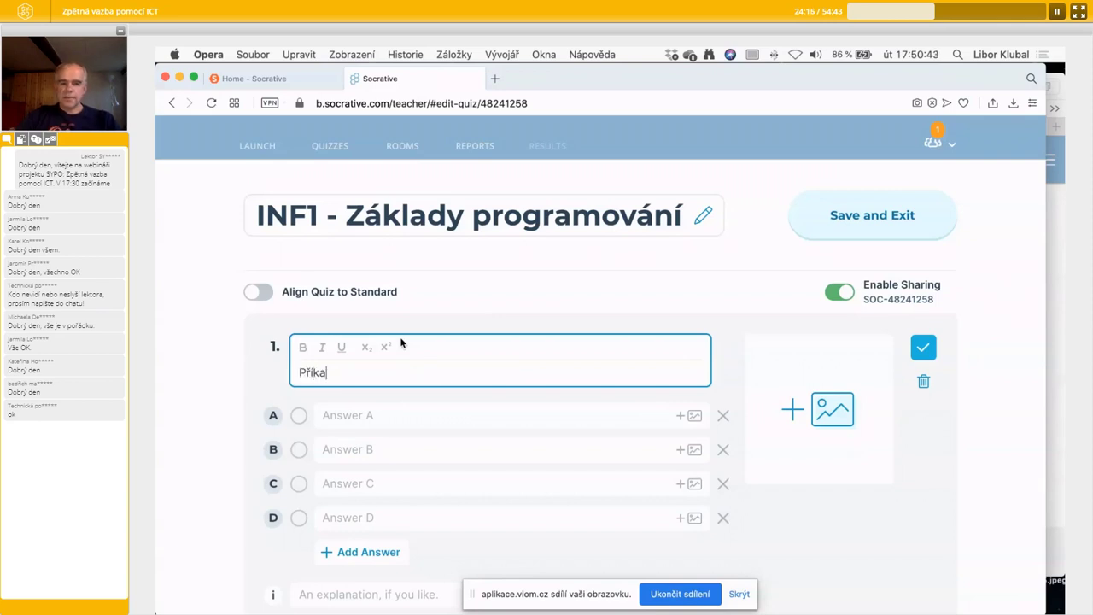
{"action": "type", "text": "zy tiu"}
{"action": "key", "text": "BackSpace"}
{"action": "key", "text": "BackSpace"}
{"action": "key", "text": "BackSpace"}
{"action": "type", "text": "vstupu "}
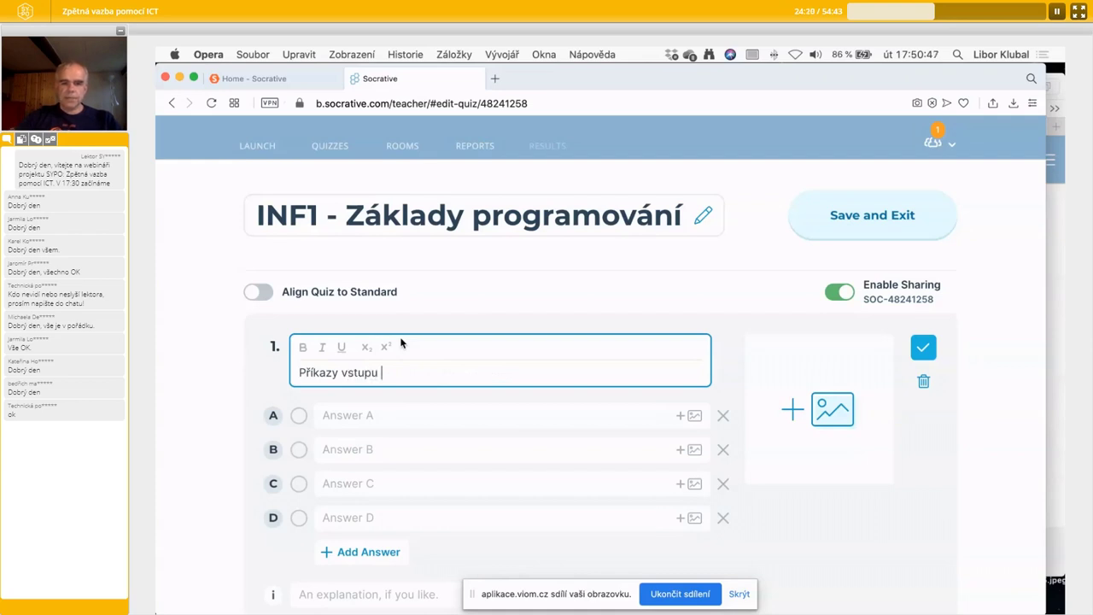
{"action": "type", "text": "a tisku jsou"}
Fill in answers A to C of question 1 as "sekvenční", "cykly" and "podmínky", and remove the empty answer D.
{"action": "left_click", "coordinate": [325, 416]}
{"action": "type", "text": "sekvenční"}
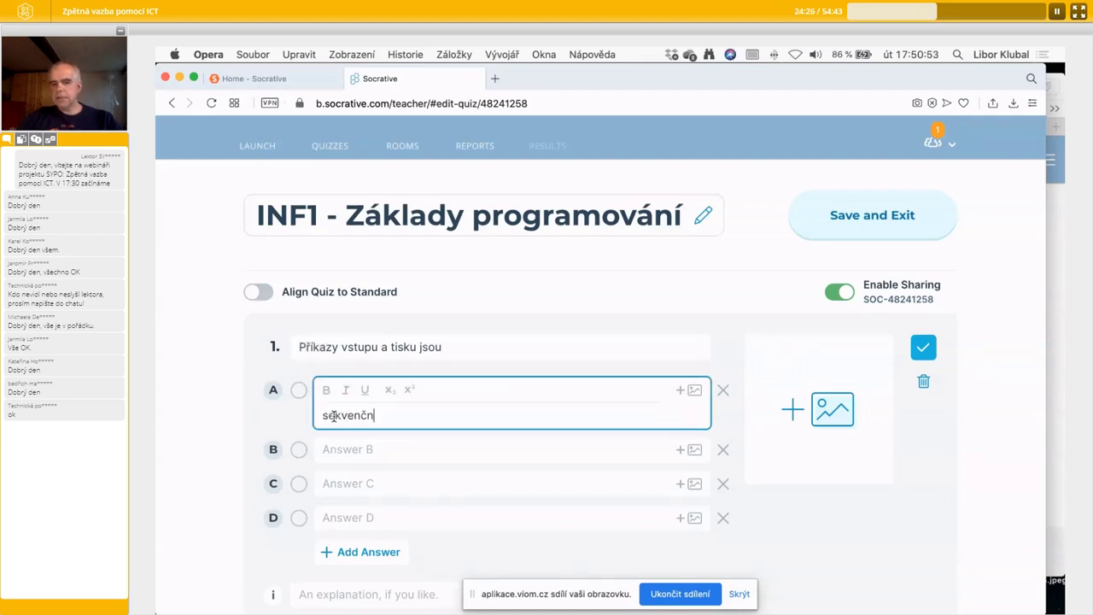
{"action": "left_click", "coordinate": [344, 449]}
{"action": "type", "text": "cykly"}
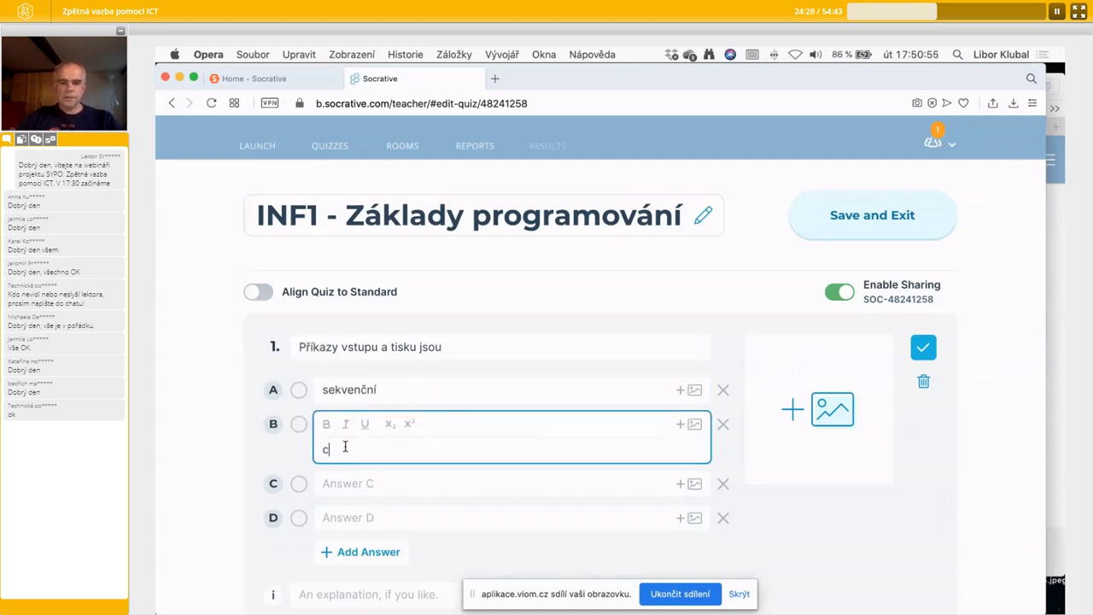
{"action": "left_click", "coordinate": [338, 488]}
{"action": "type", "text": "podmínky"}
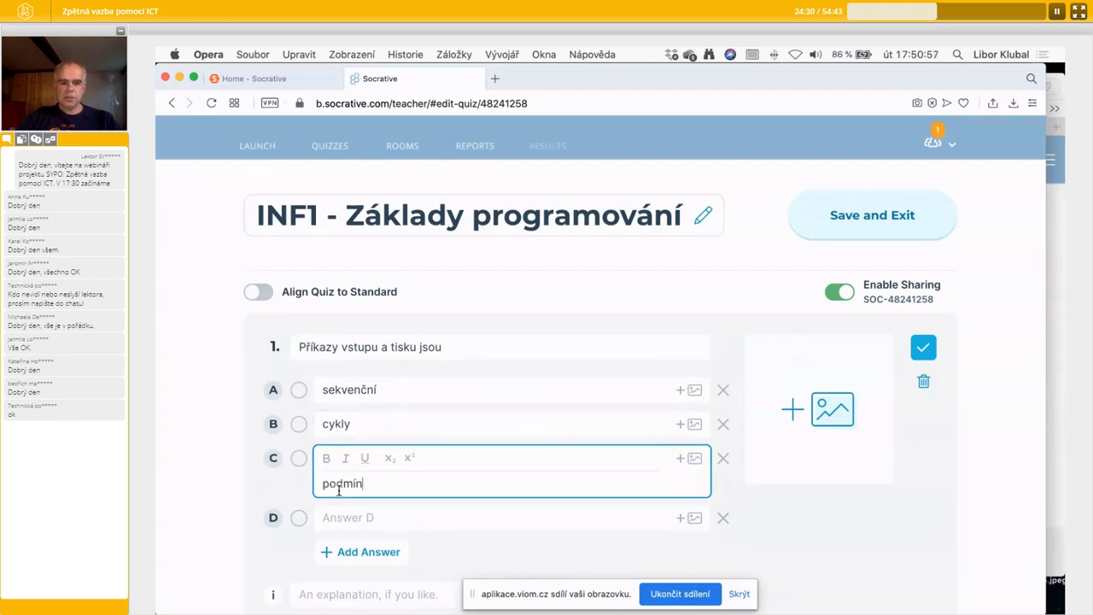
{"action": "left_click", "coordinate": [337, 519]}
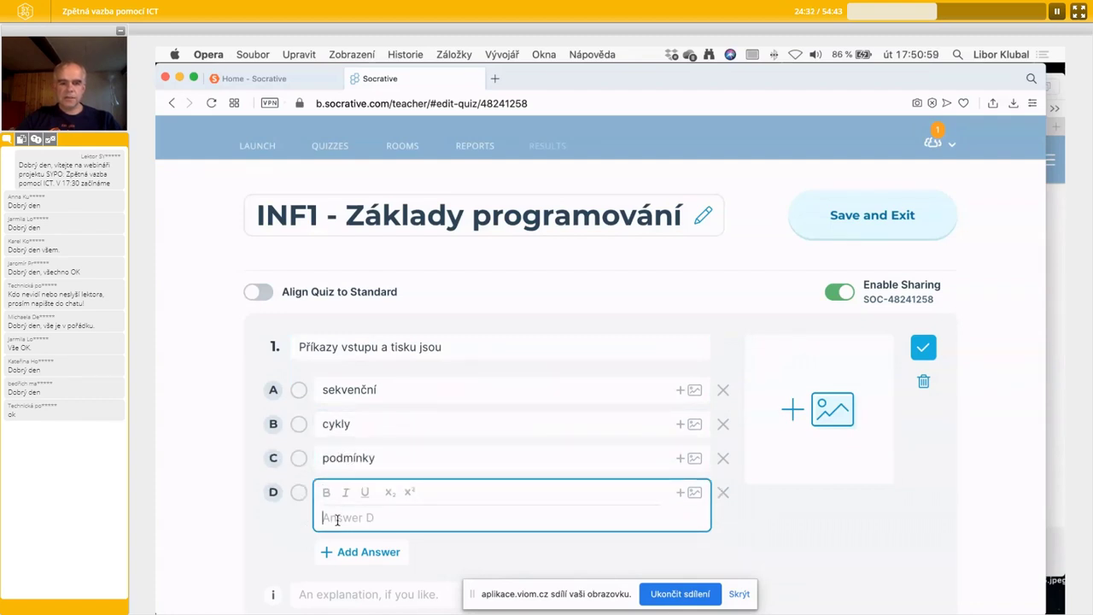
{"action": "left_click", "coordinate": [723, 493]}
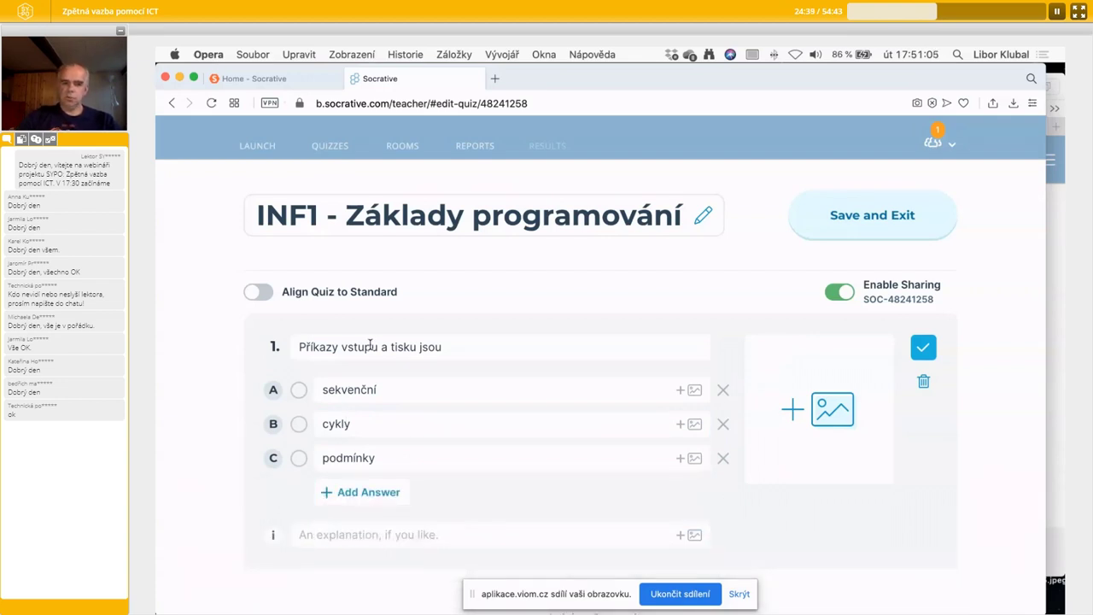
Mark only "sekvenční" as the correct answer to question 1 and save the question.
{"action": "double_click", "coordinate": [334, 346]}
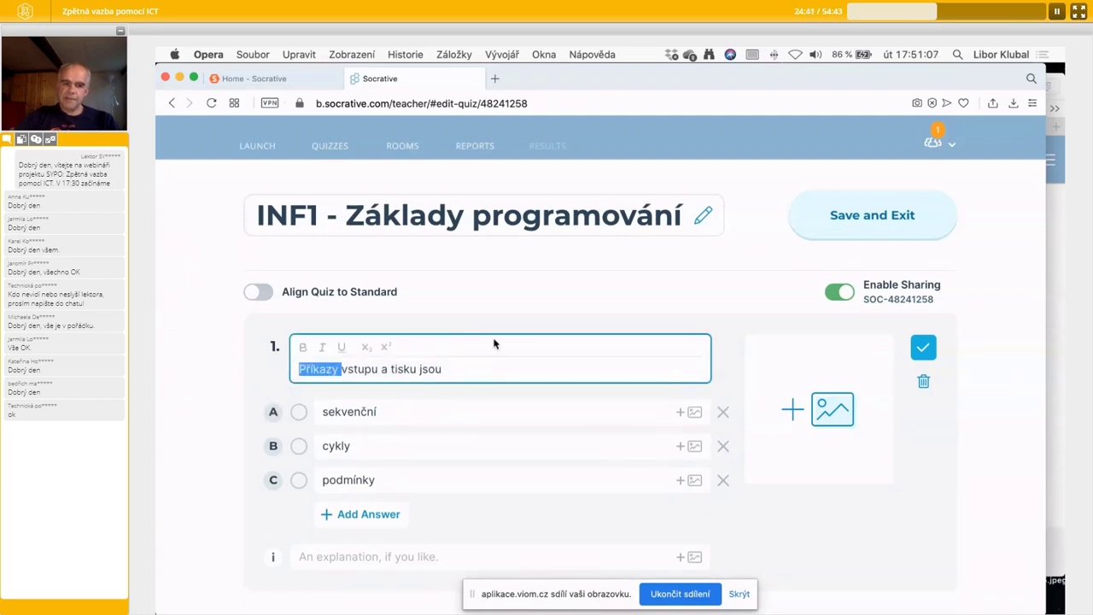
{"action": "left_click", "coordinate": [471, 371]}
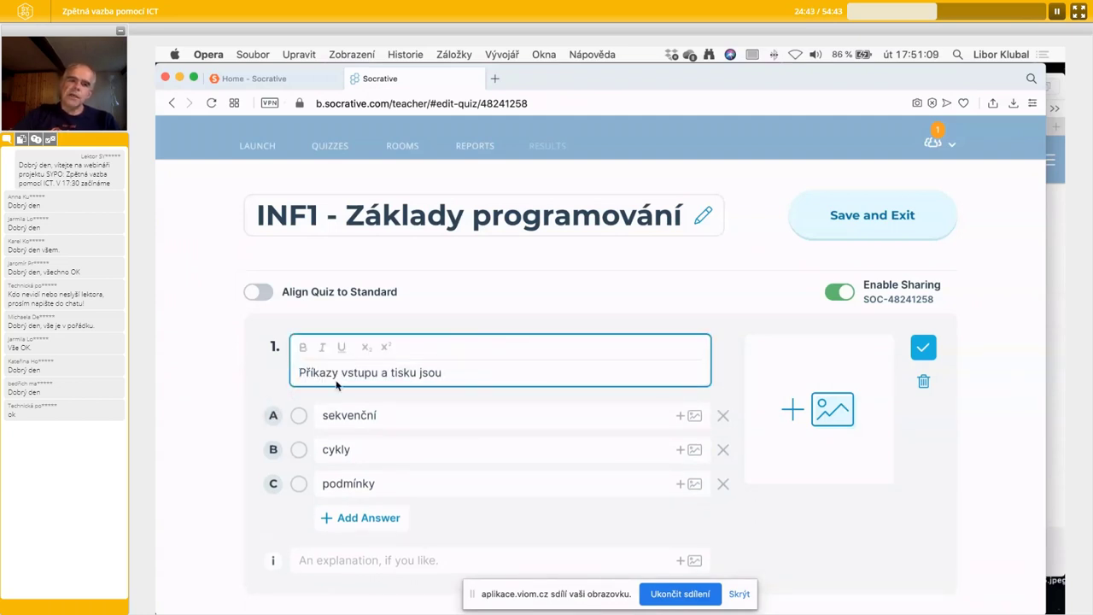
{"action": "left_click", "coordinate": [299, 416]}
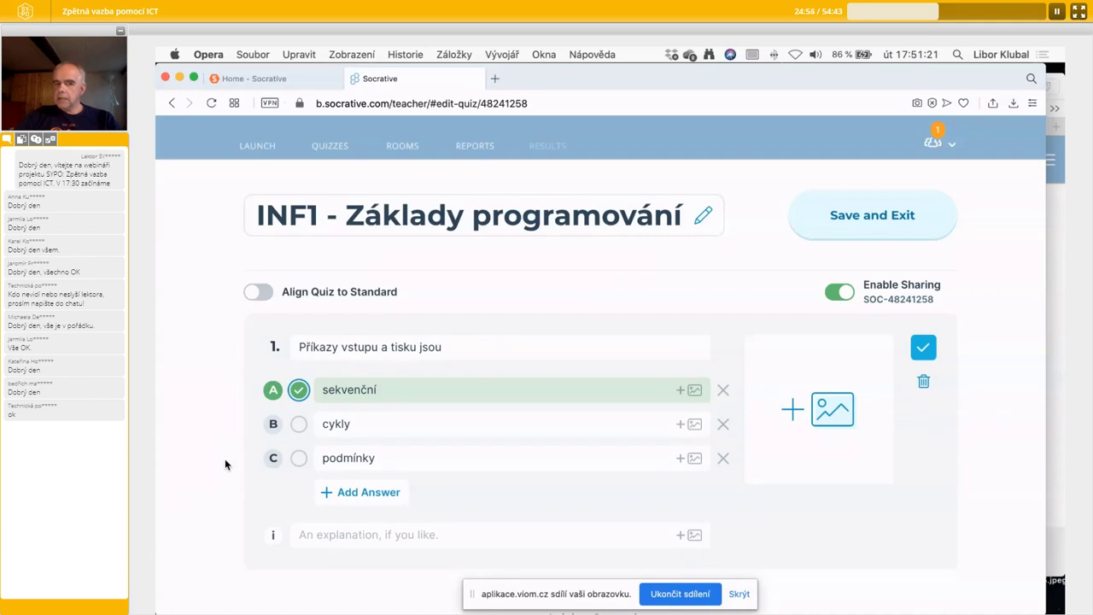
{"action": "left_click", "coordinate": [299, 424]}
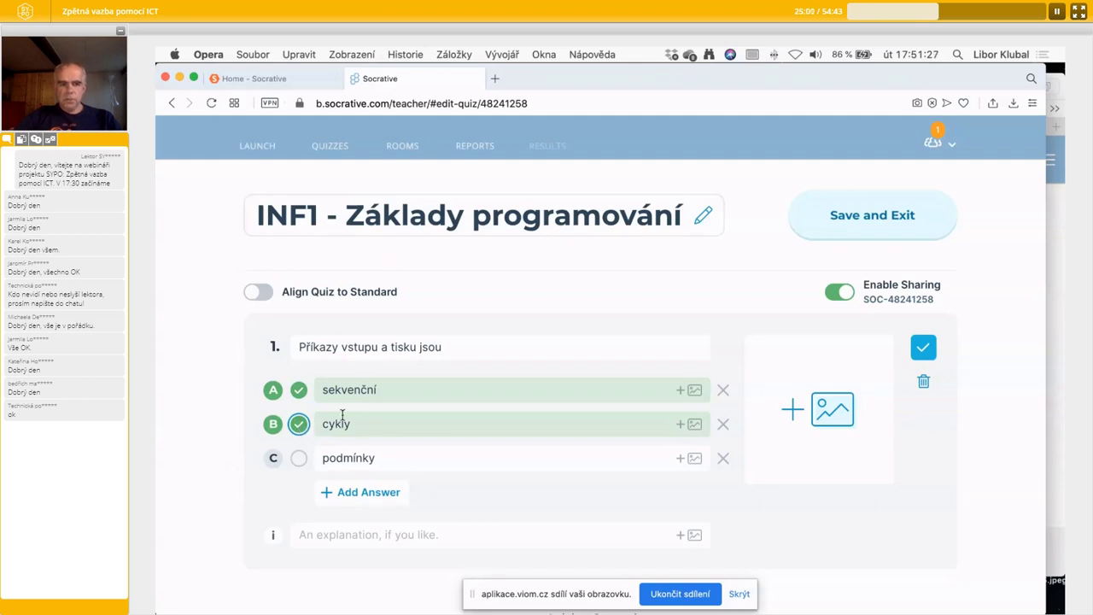
{"action": "left_click", "coordinate": [299, 424]}
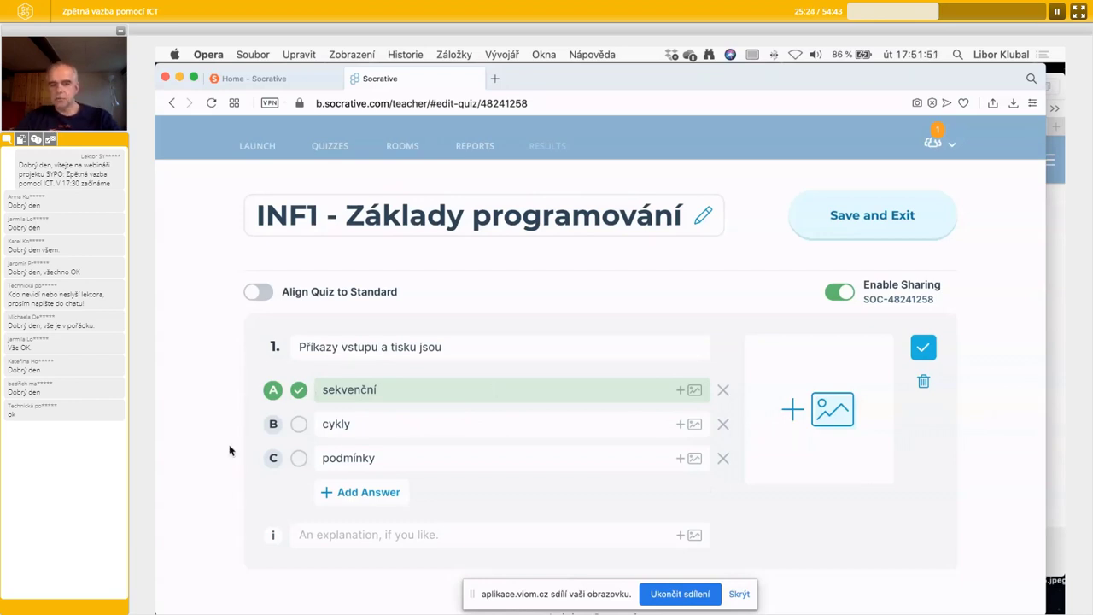
{"action": "scroll", "coordinate": [229, 450], "scroll_direction": "down", "scroll_amount": 2}
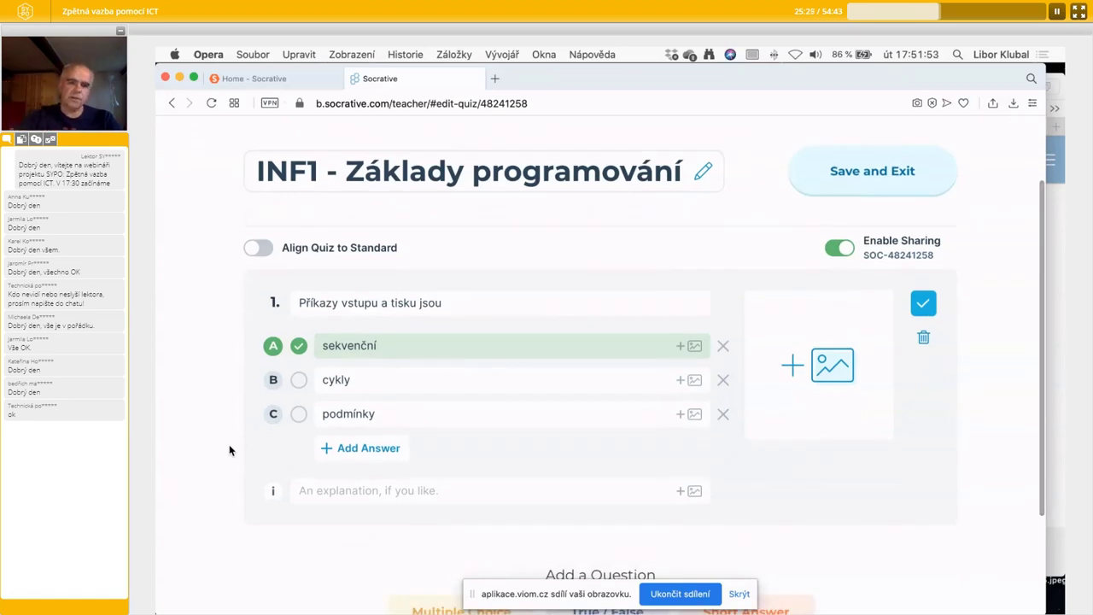
{"action": "left_click", "coordinate": [923, 288]}
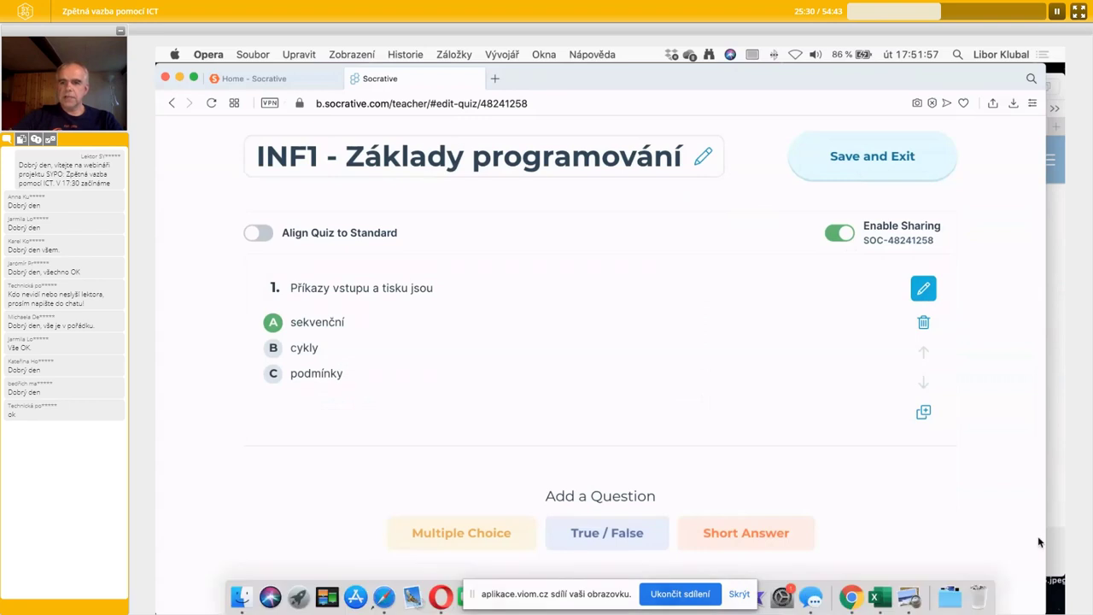
Add a true/false question with the text "Příkaz INC znamená přičtení livobolné hodnoty k proměnné".
{"action": "scroll", "coordinate": [549, 480], "scroll_direction": "down", "scroll_amount": 2}
{"action": "left_click", "coordinate": [613, 476]}
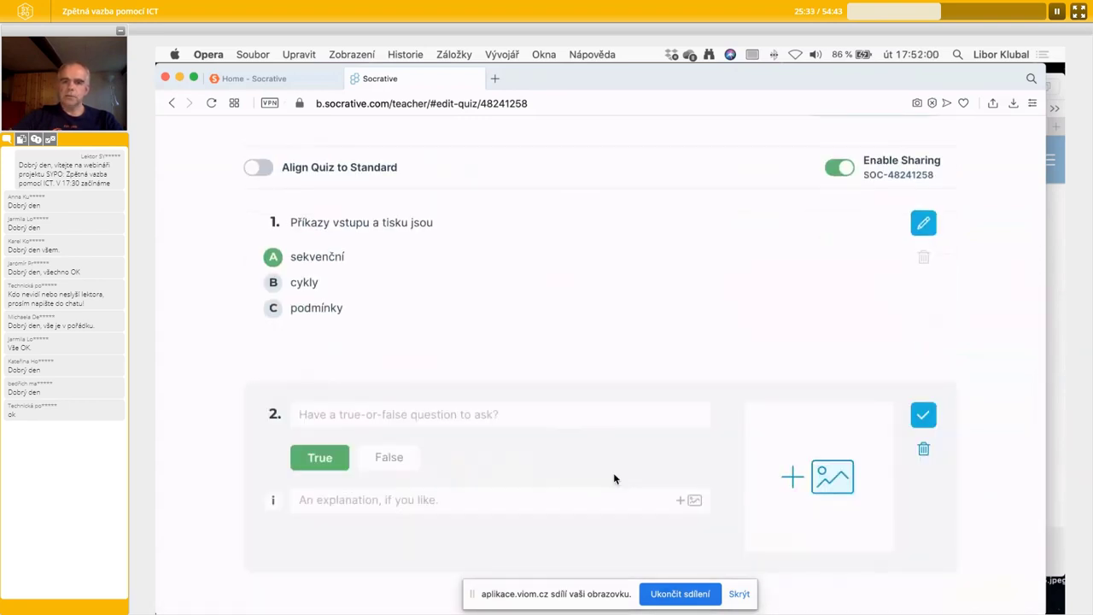
{"action": "left_click", "coordinate": [593, 425]}
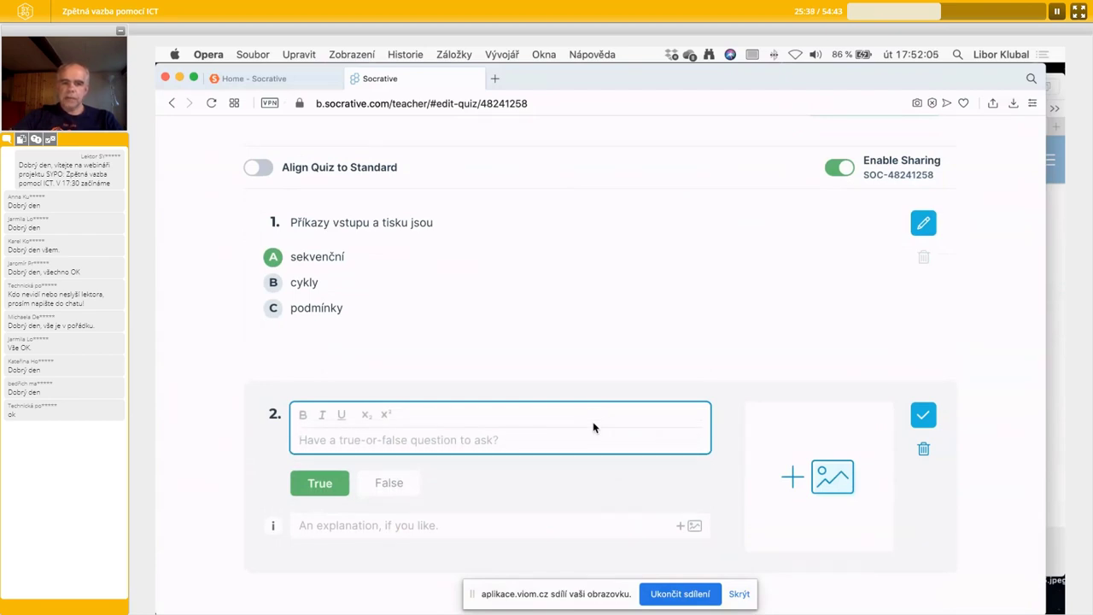
{"action": "type", "text": "Příkaz "}
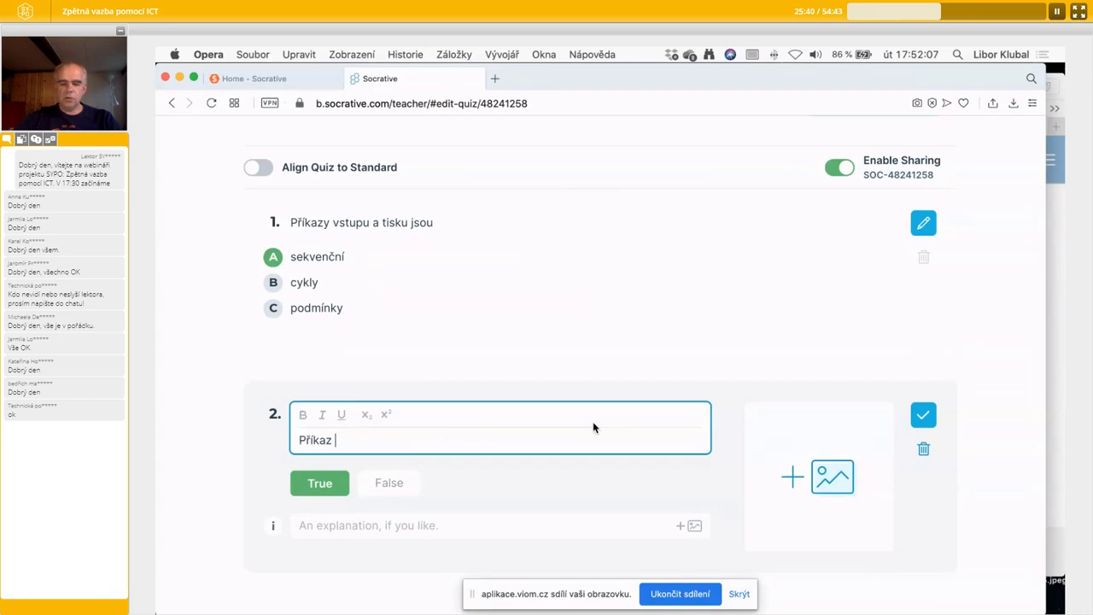
{"action": "type", "text": "INC "}
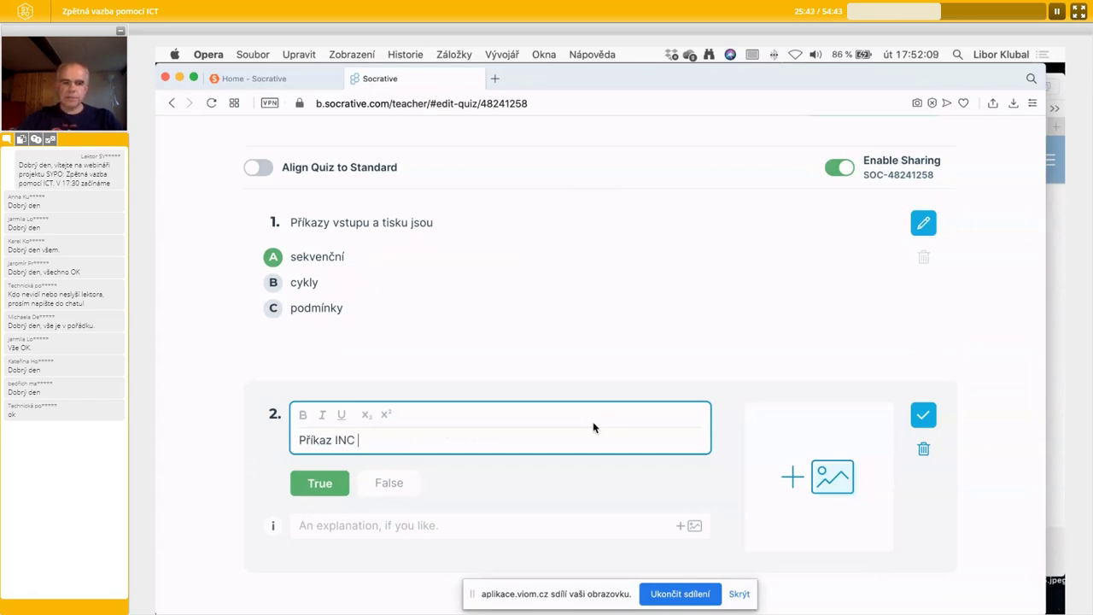
{"action": "type", "text": "znamená př"}
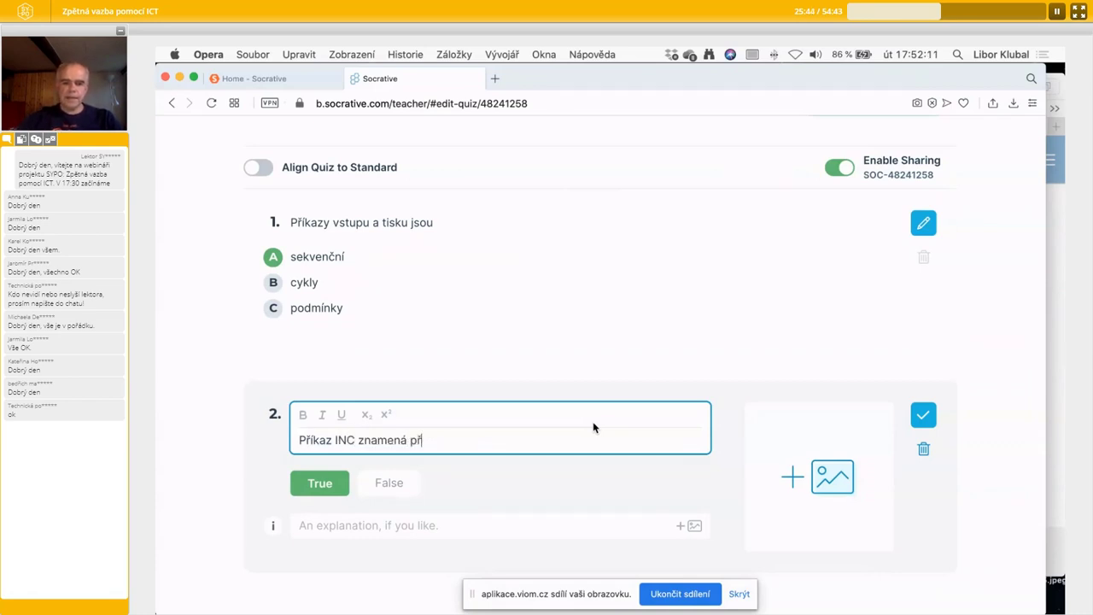
{"action": "type", "text": "ičtení "}
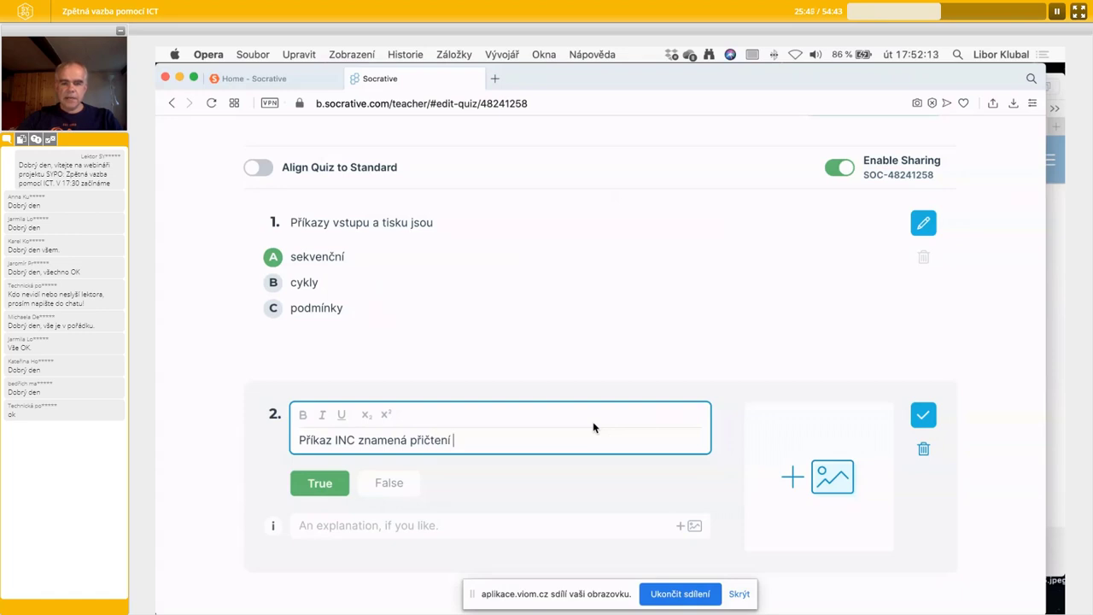
{"action": "type", "text": "livobolné hodnoty k proměnné"}
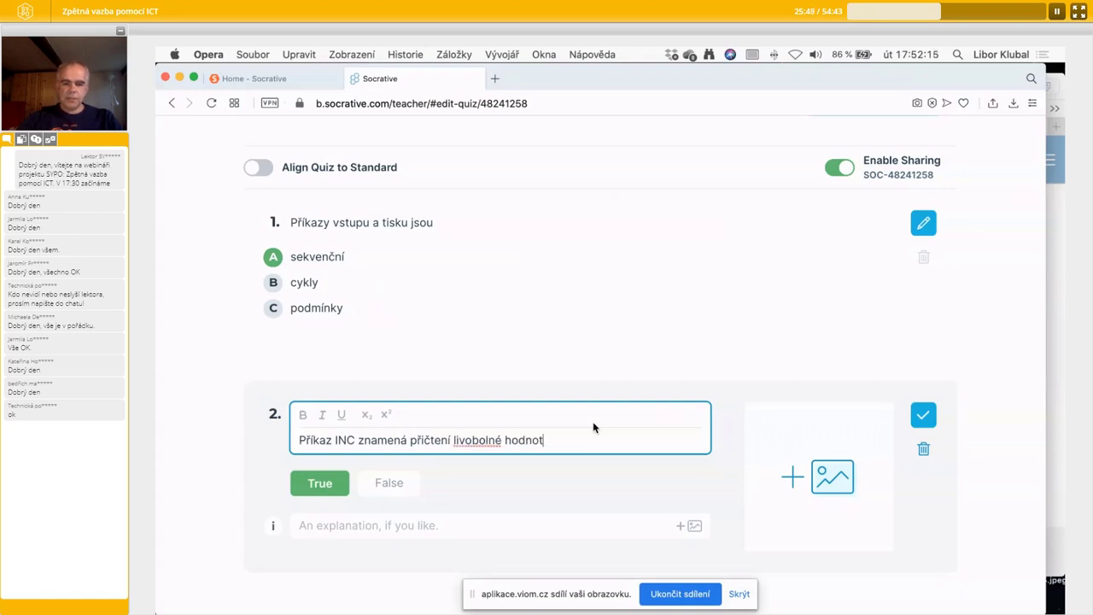
Correct the misspelled word in question 2 to "libovolné" and save the question with False as its answer.
{"action": "left_click", "coordinate": [501, 440]}
{"action": "right_click", "coordinate": [475, 444]}
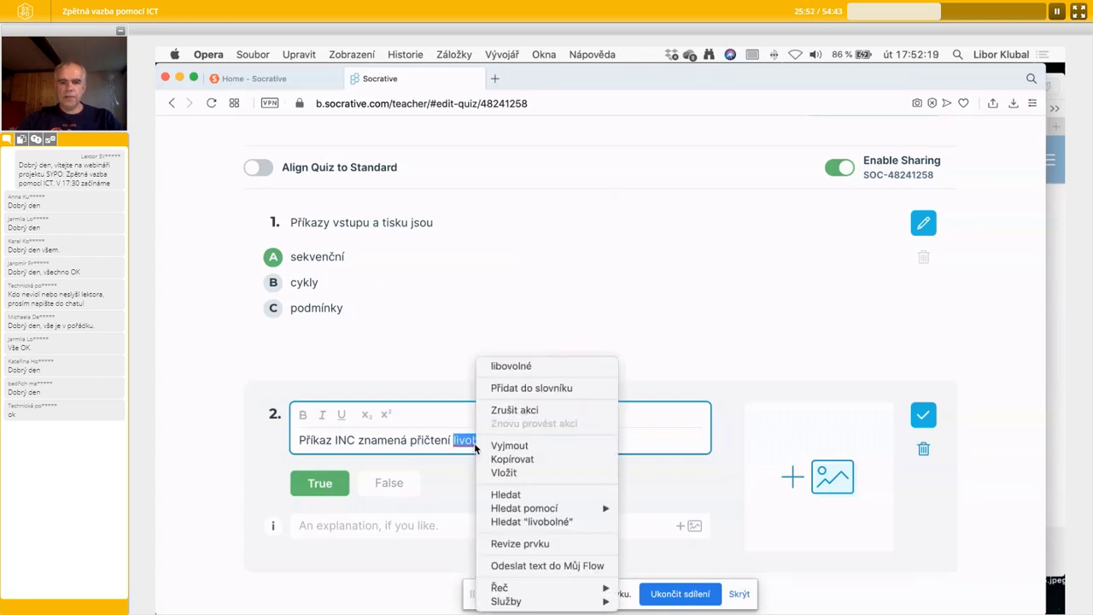
{"action": "left_click", "coordinate": [513, 366]}
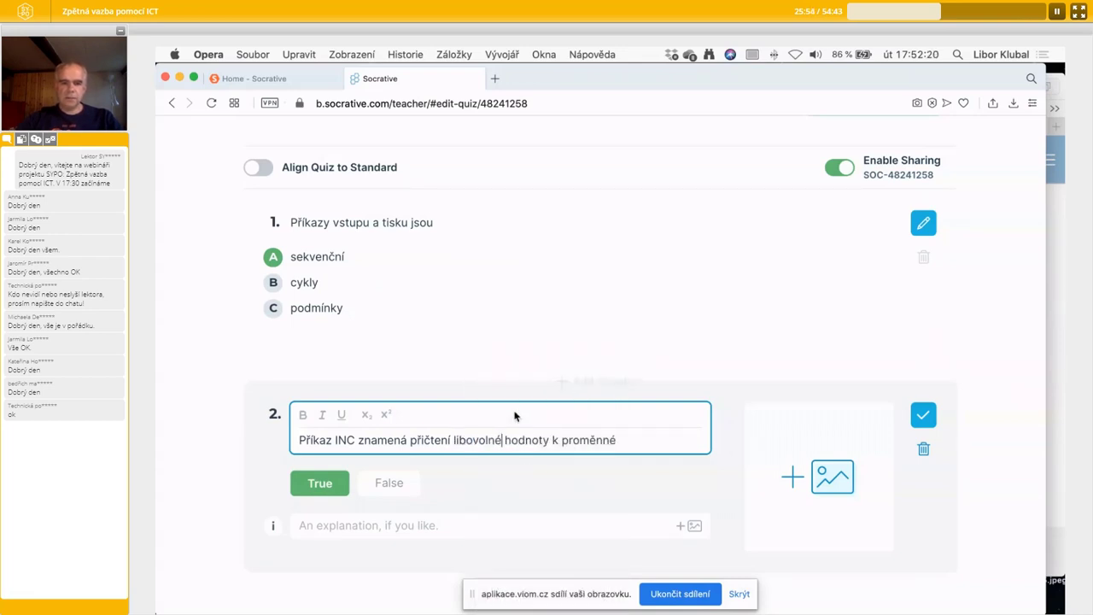
{"action": "left_click", "coordinate": [391, 483]}
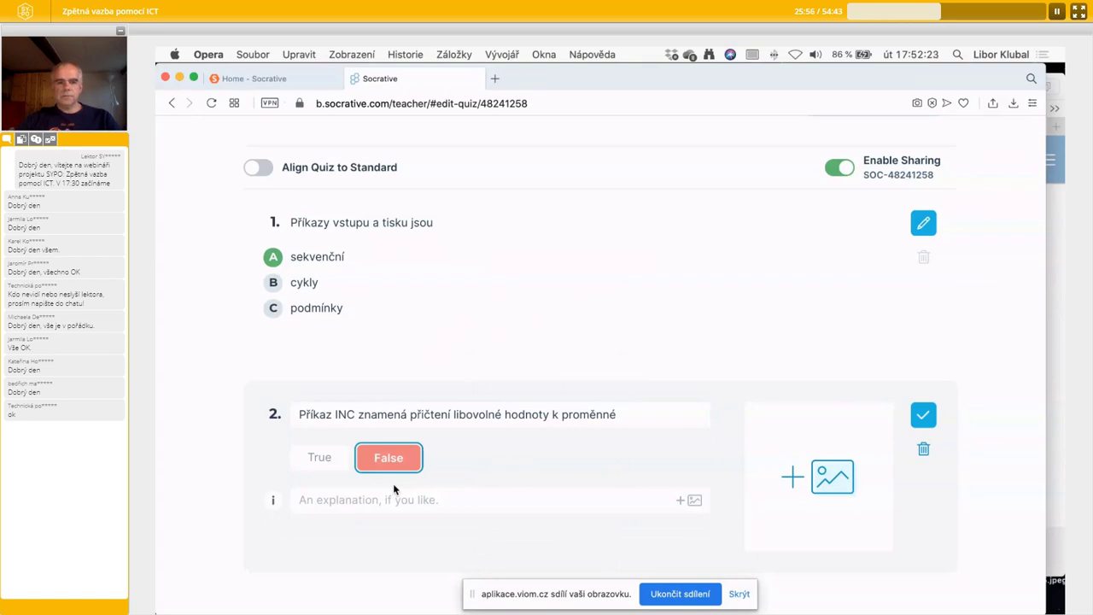
{"action": "left_click", "coordinate": [923, 414]}
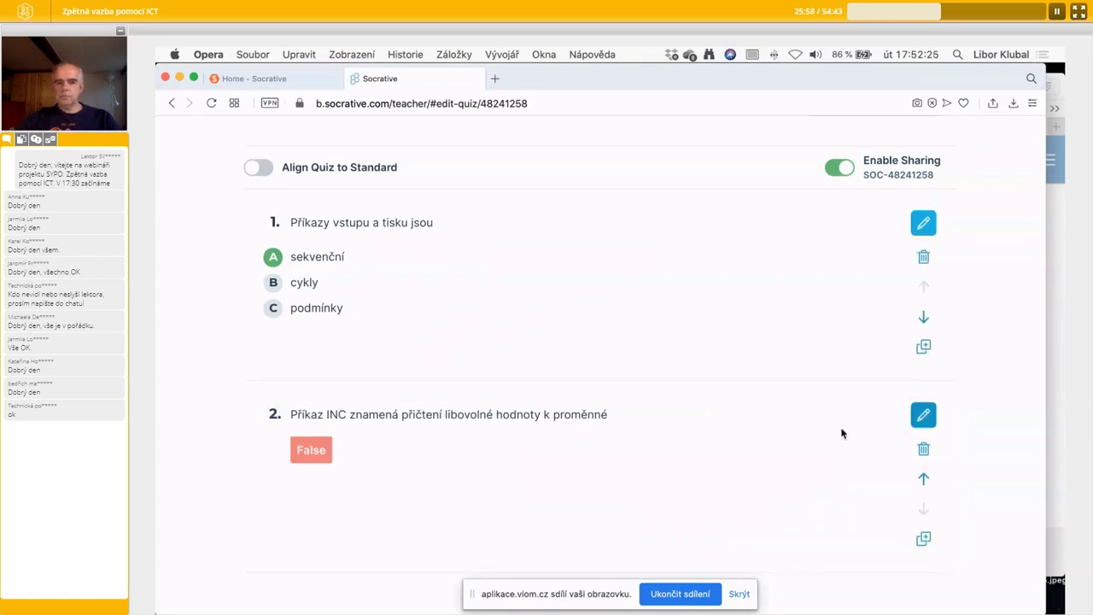
Add a blank short-answer question as question 3 of the quiz.
{"action": "scroll", "coordinate": [232, 413], "scroll_direction": "down", "scroll_amount": 3}
{"action": "left_click", "coordinate": [802, 524]}
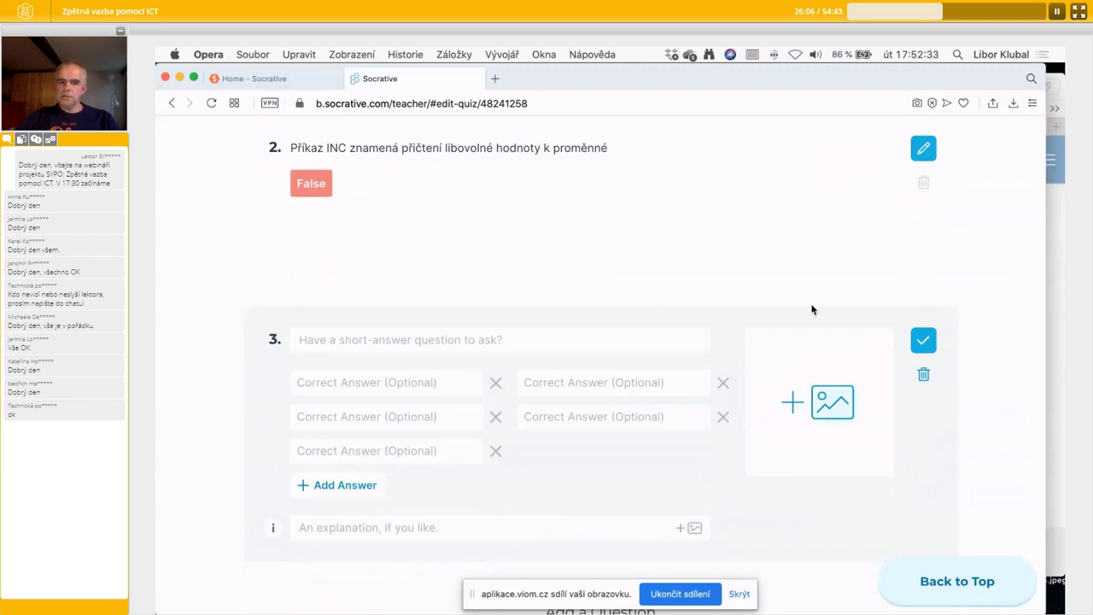
{"action": "scroll", "coordinate": [813, 309], "scroll_direction": "up", "scroll_amount": 5}
{"action": "scroll", "coordinate": [814, 306], "scroll_direction": "down", "scroll_amount": 3}
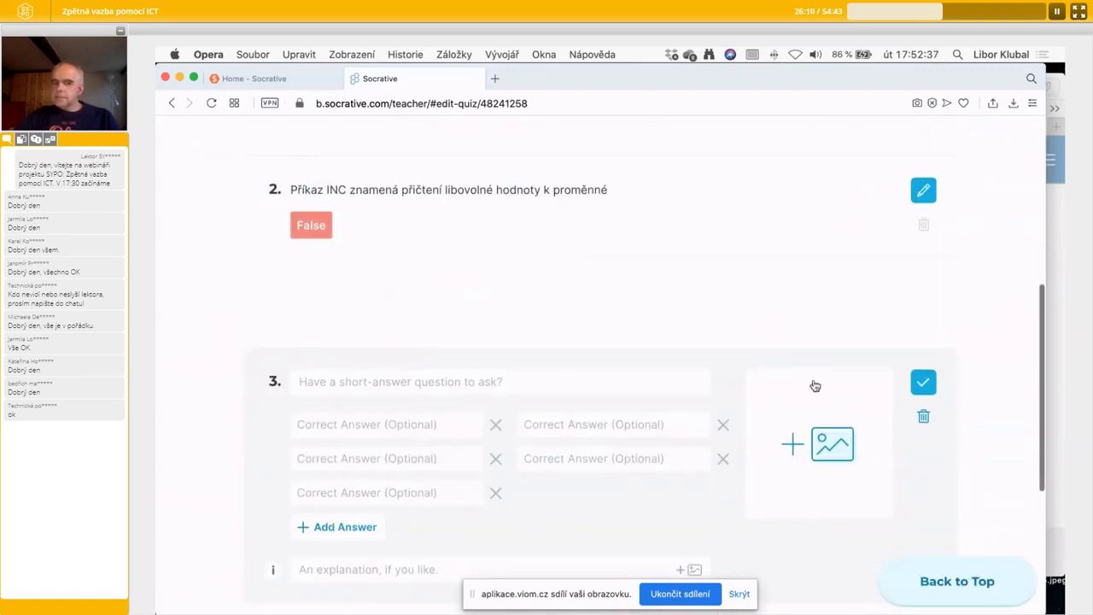
Attach the image scratch_full.jpg from the "Socrative - delší verze" folder to question 3.
{"action": "left_click", "coordinate": [790, 439]}
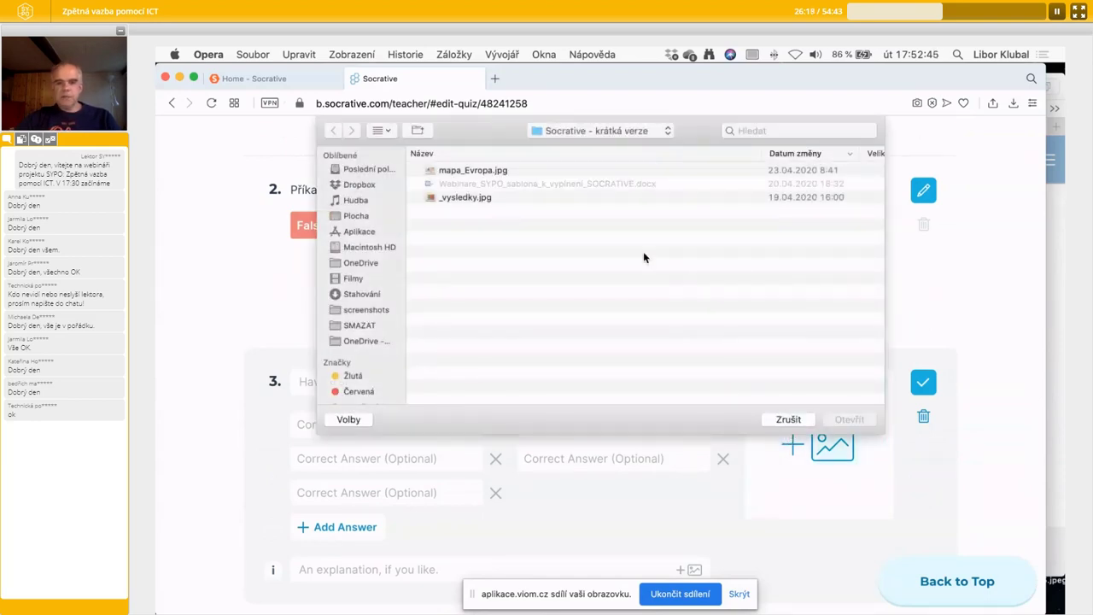
{"action": "key", "text": "super+Up"}
{"action": "double_click", "coordinate": [519, 174]}
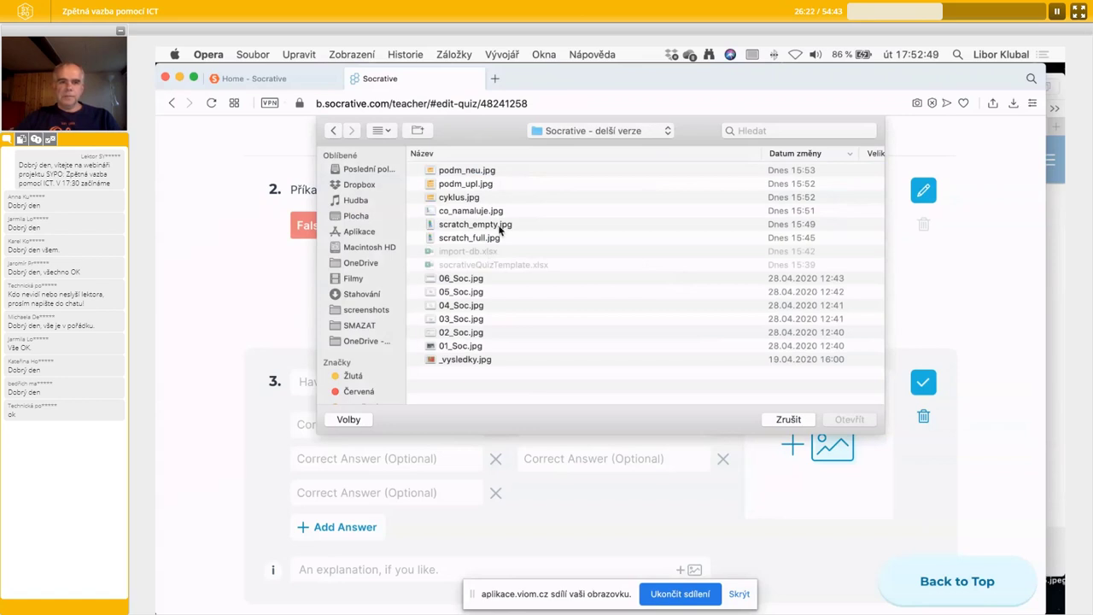
{"action": "left_click", "coordinate": [496, 240]}
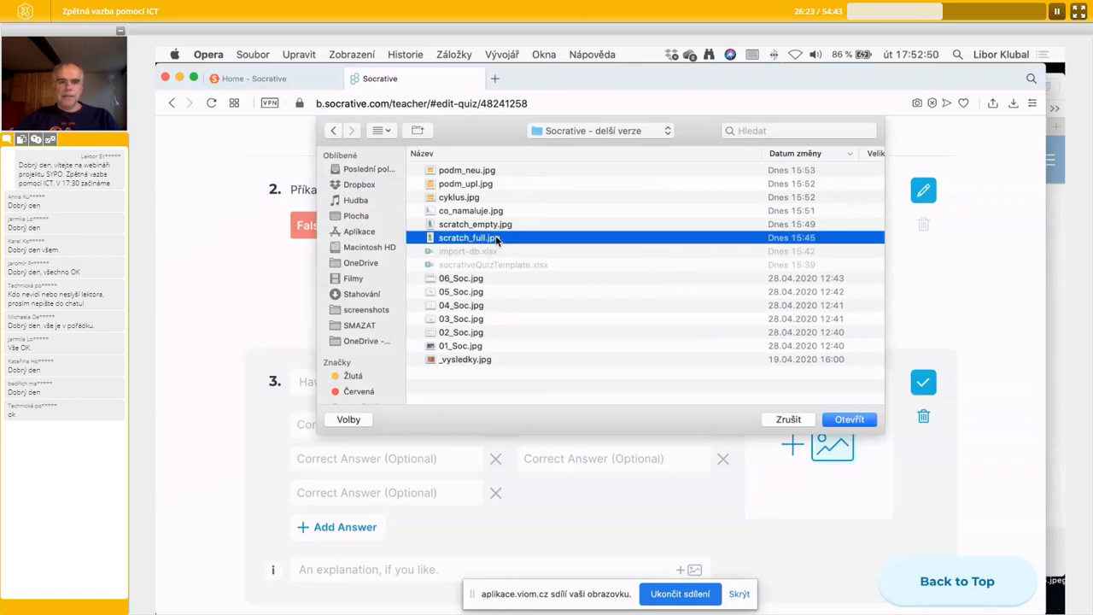
{"action": "left_click", "coordinate": [845, 419]}
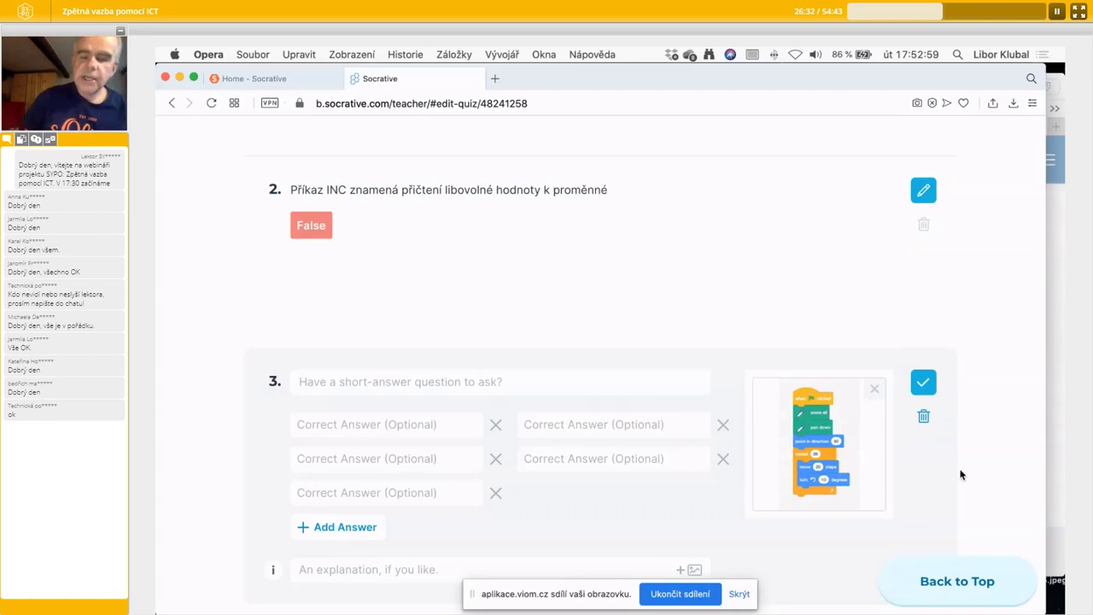
Enter "Co se nakreslí po vykonání tohoto bloku?" as the text of question 3, with "kružnice" as the first correct answer.
{"action": "left_click", "coordinate": [600, 382]}
{"action": "type", "text": "Co "}
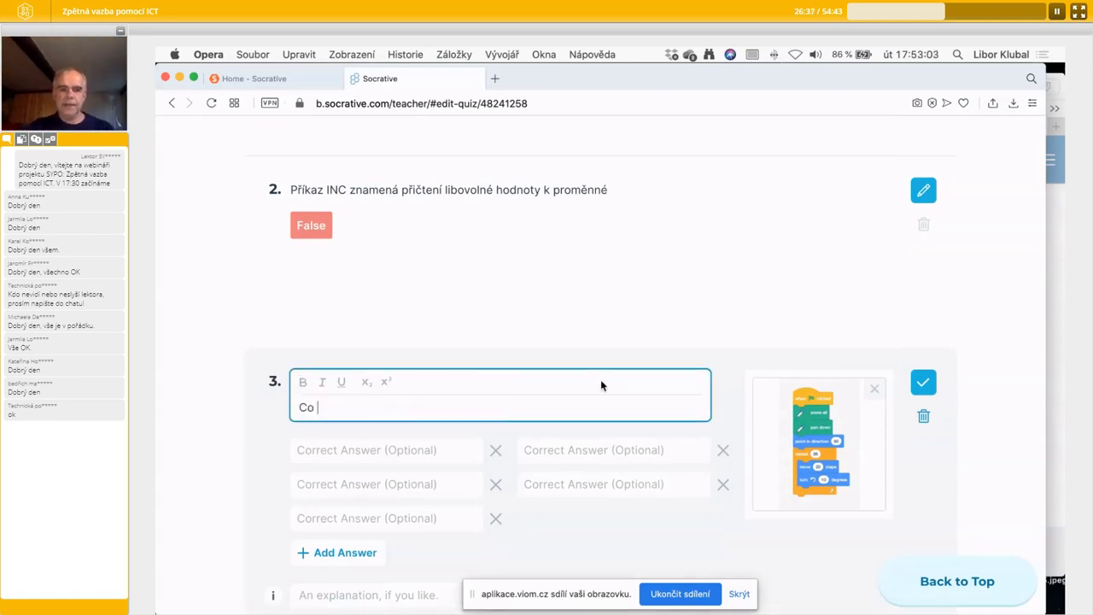
{"action": "type", "text": "se nakreslí po vykonání "}
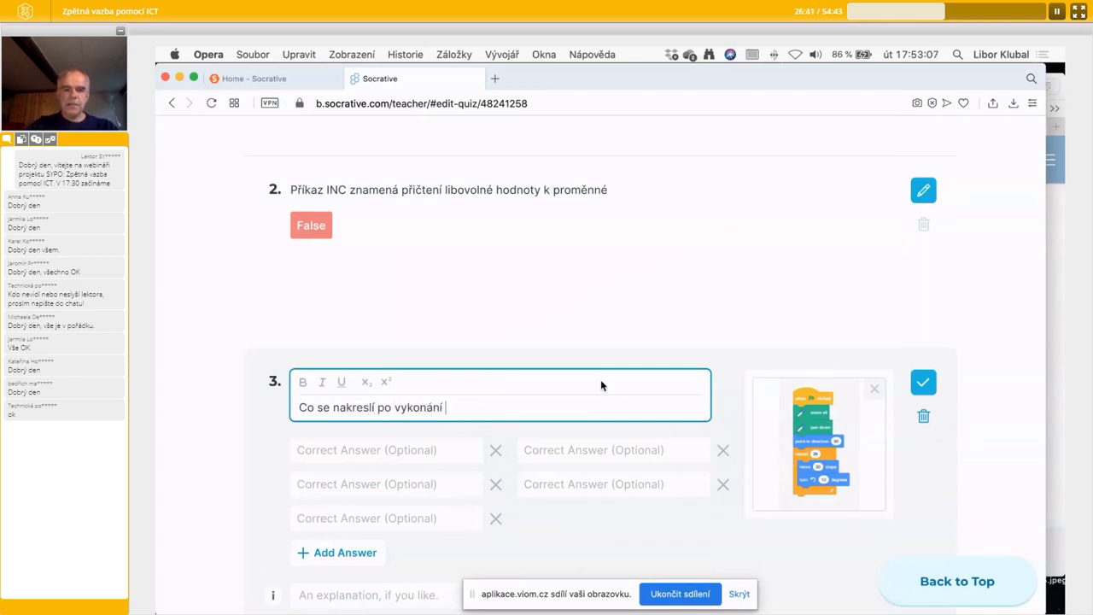
{"action": "type", "text": "tohoto bloku?"}
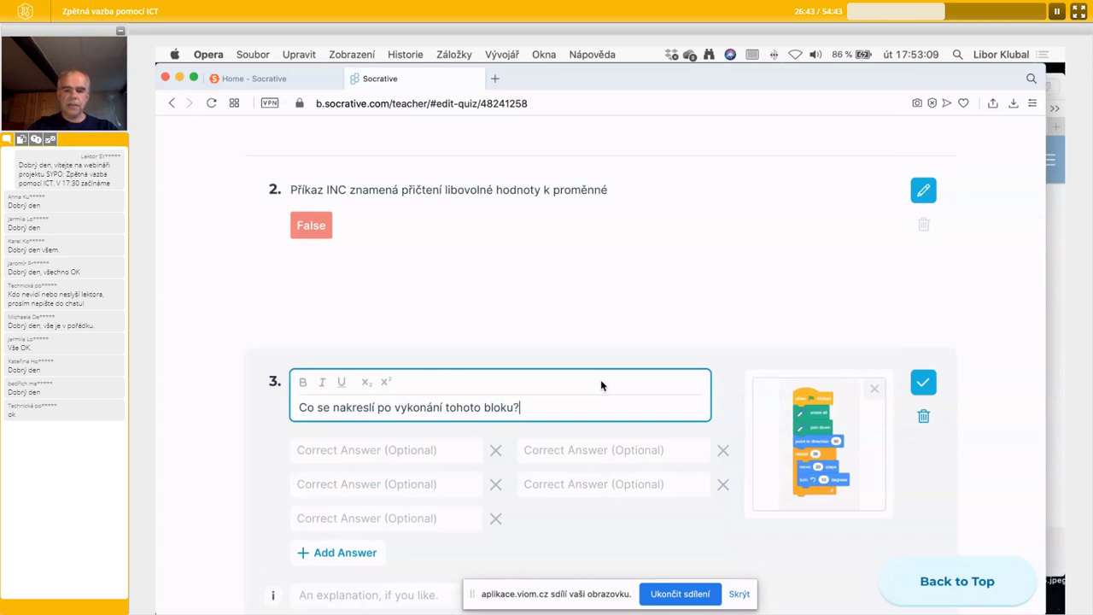
{"action": "left_click", "coordinate": [587, 542]}
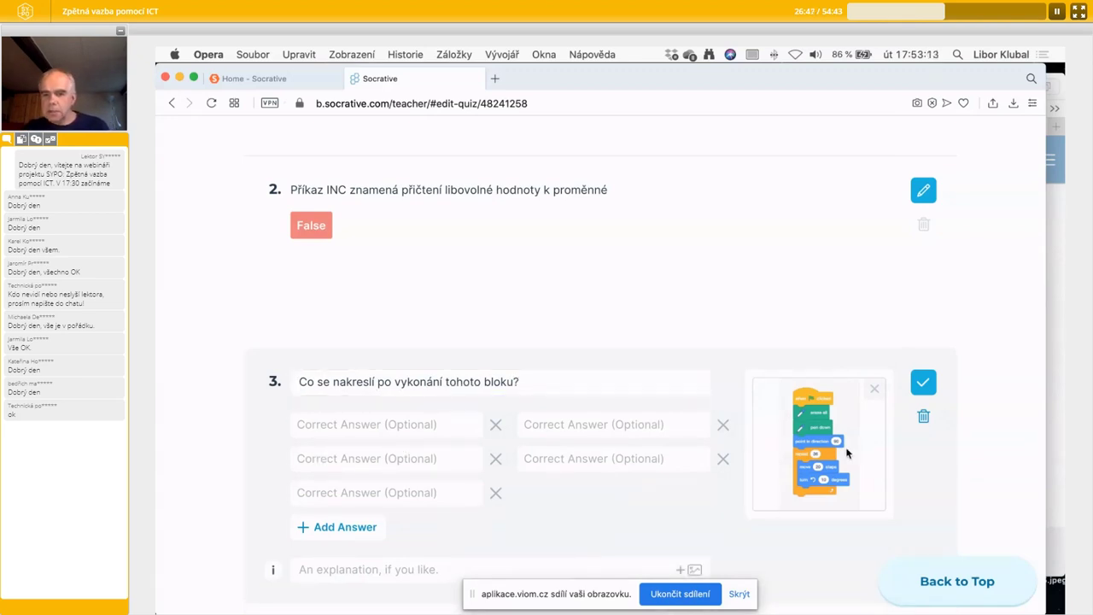
{"action": "left_click", "coordinate": [340, 425]}
{"action": "type", "text": "kružnice"}
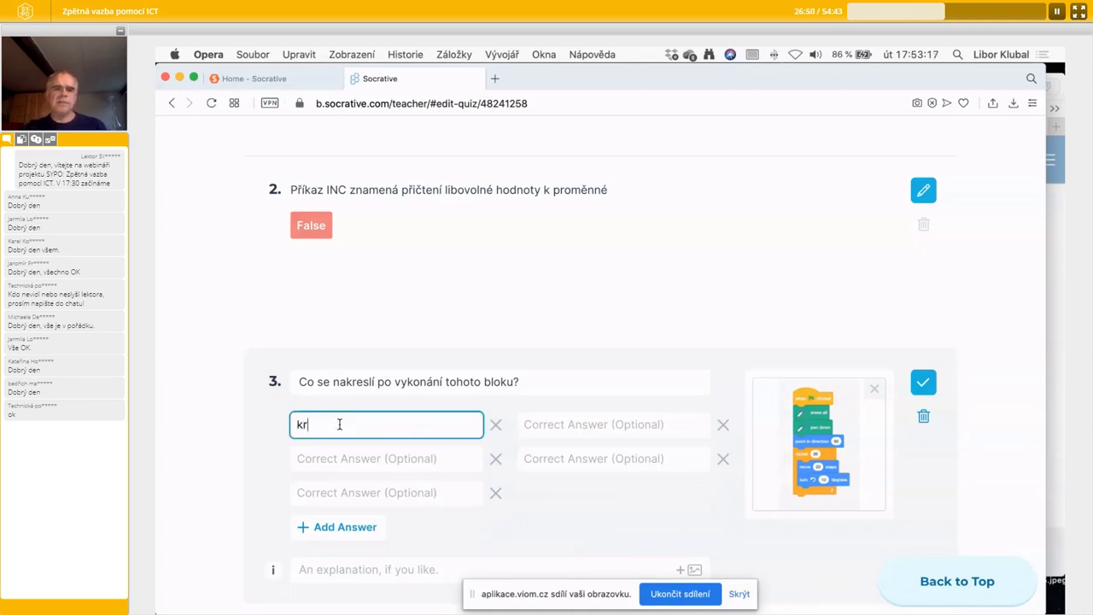
{"action": "left_click", "coordinate": [337, 459]}
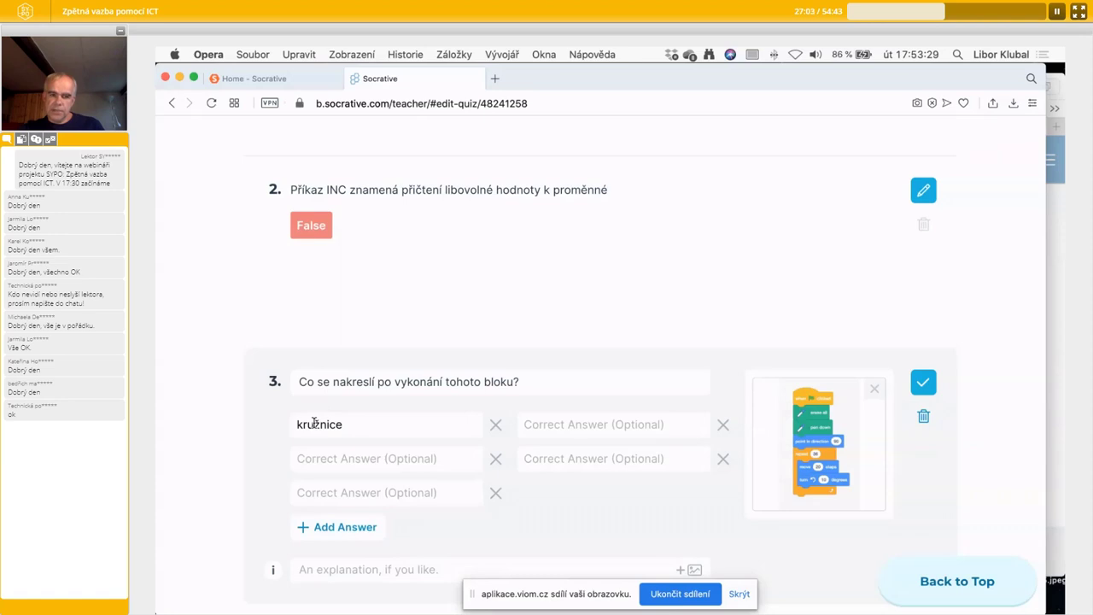
{"action": "left_click", "coordinate": [314, 425]}
{"action": "left_click", "coordinate": [310, 457]}
{"action": "left_click", "coordinate": [322, 490]}
{"action": "left_click", "coordinate": [550, 417]}
{"action": "left_click", "coordinate": [550, 461]}
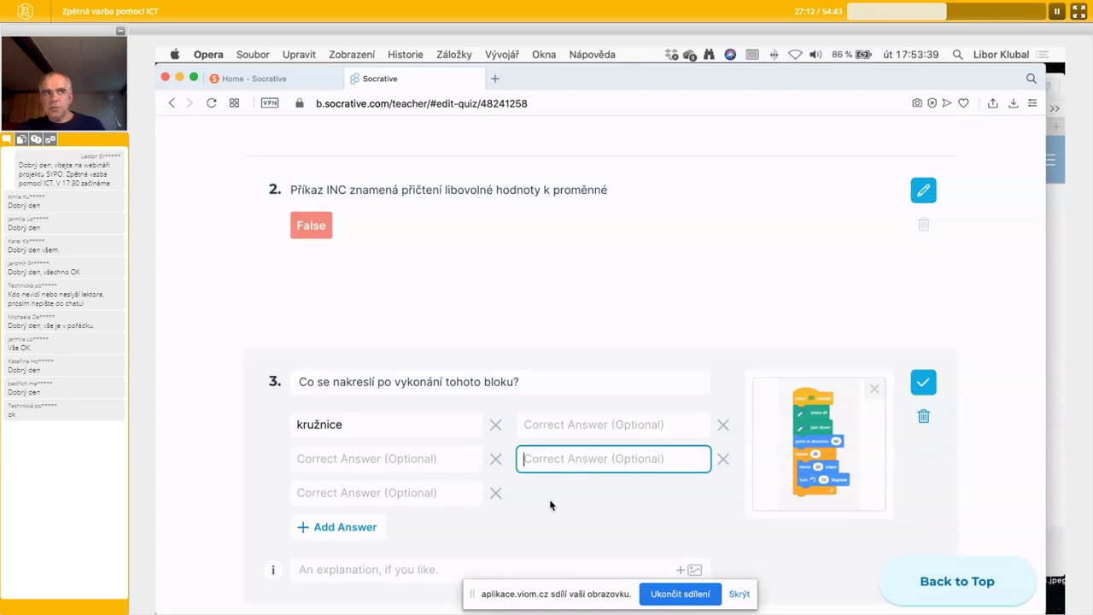
Add "kruh", "Kruh", "Kružnice", "kruznice" and, in an extra answer field, "Kruznice" as further correct answers to question 3.
{"action": "left_click", "coordinate": [401, 460]}
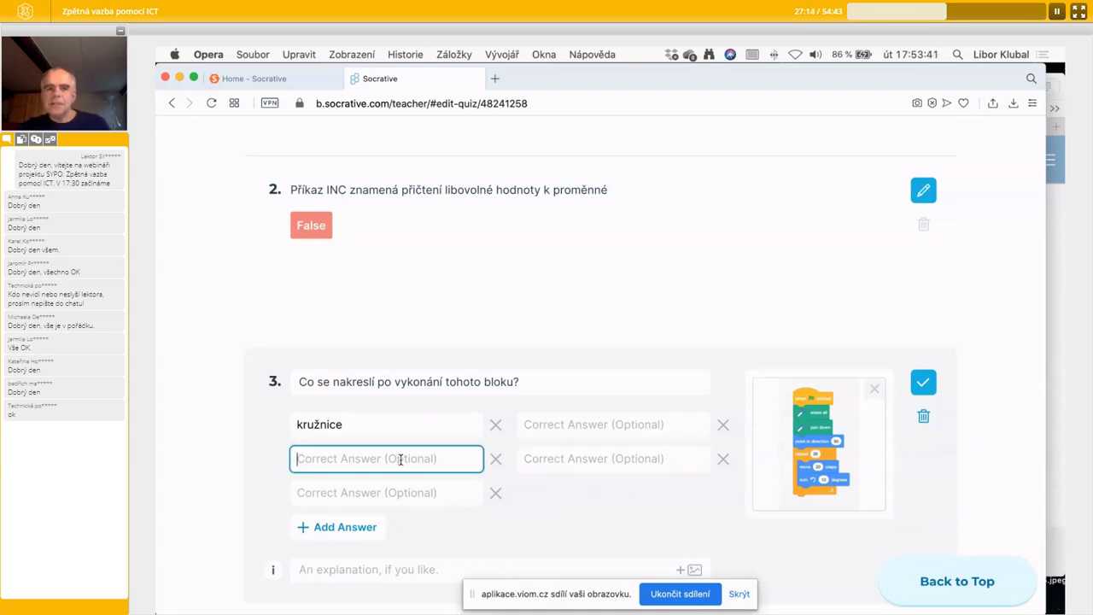
{"action": "type", "text": "kruh"}
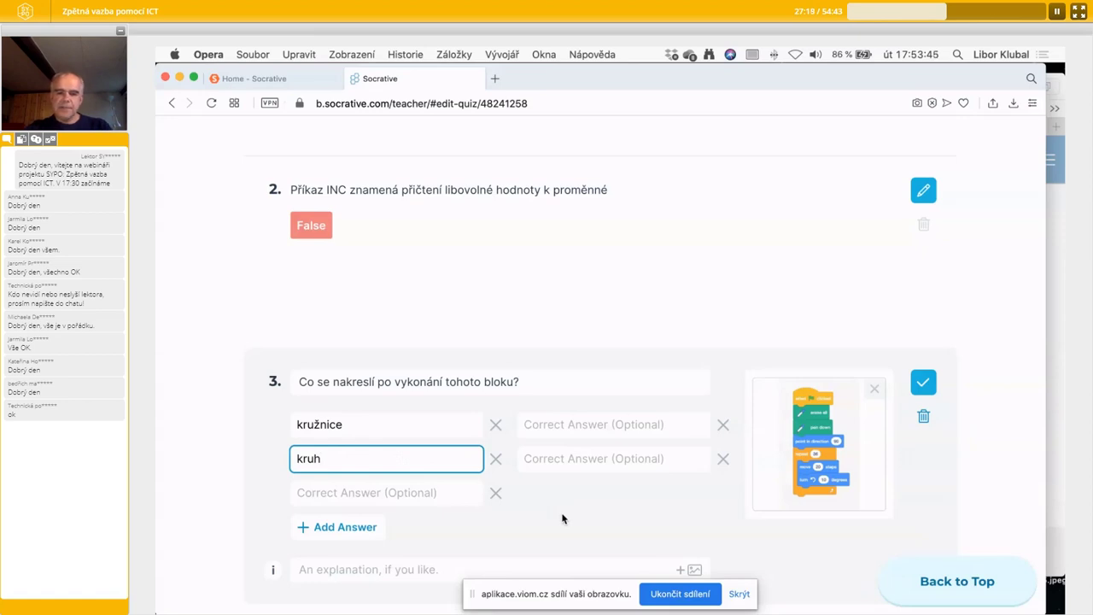
{"action": "left_click", "coordinate": [444, 492]}
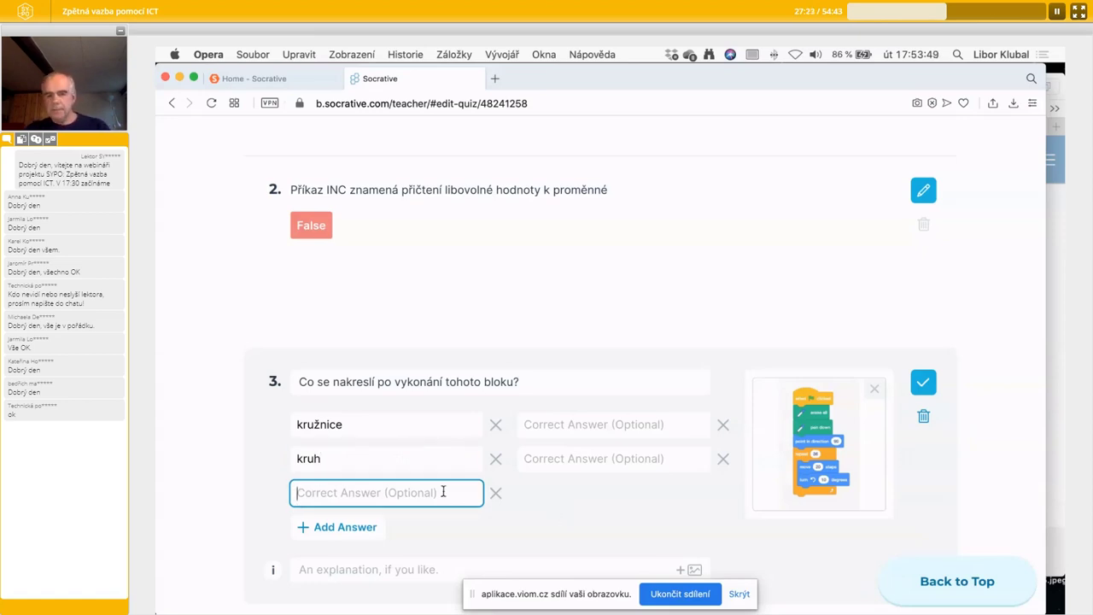
{"action": "type", "text": "Kruh"}
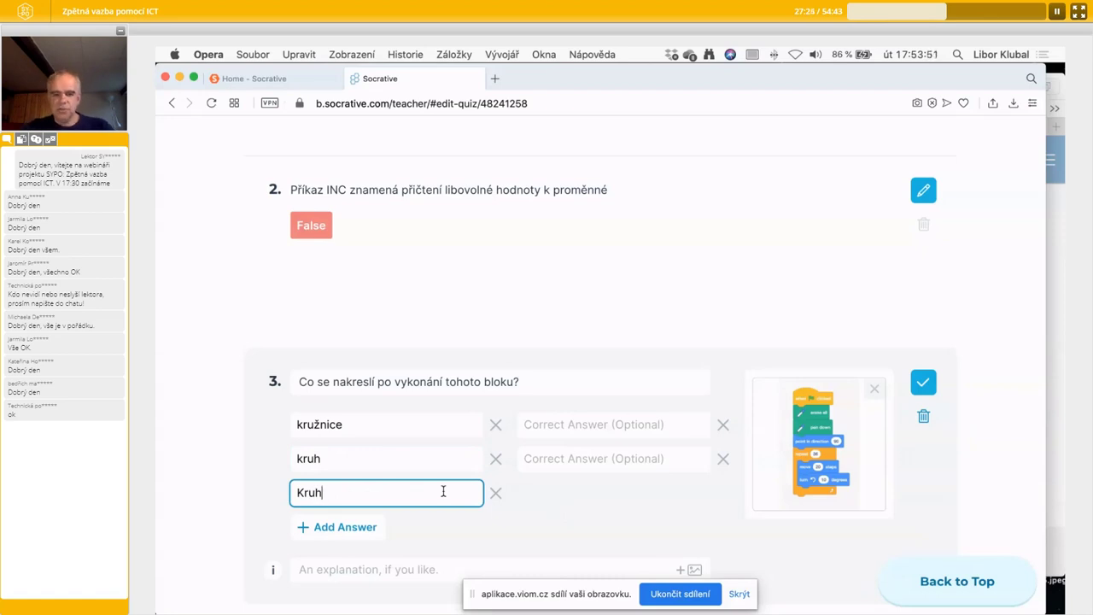
{"action": "left_click", "coordinate": [575, 427]}
{"action": "type", "text": "Kružnice"}
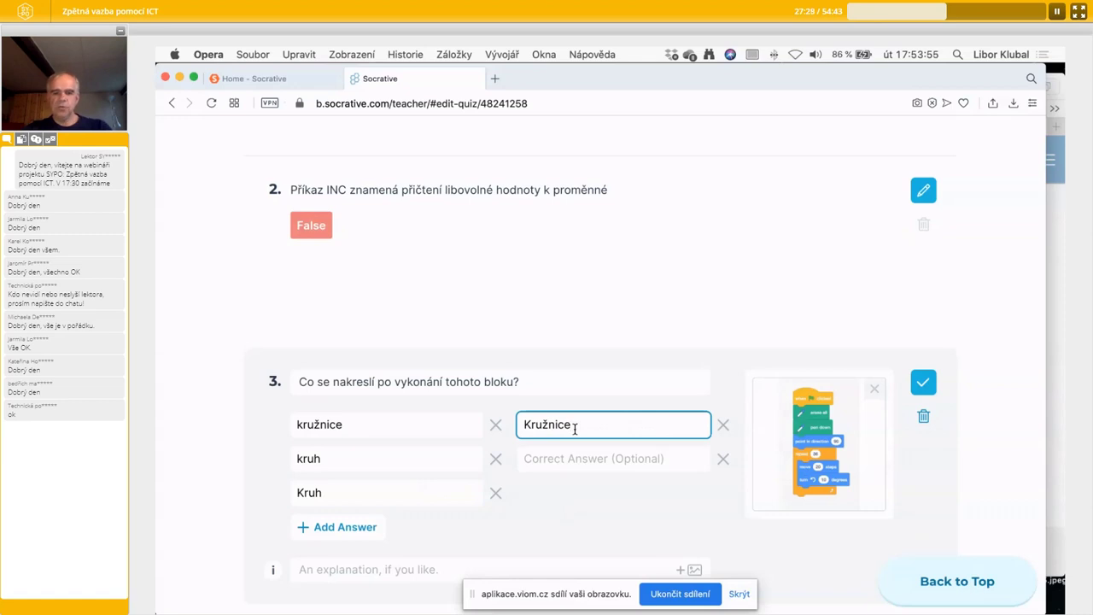
{"action": "left_click", "coordinate": [583, 458]}
{"action": "type", "text": "kruznice"}
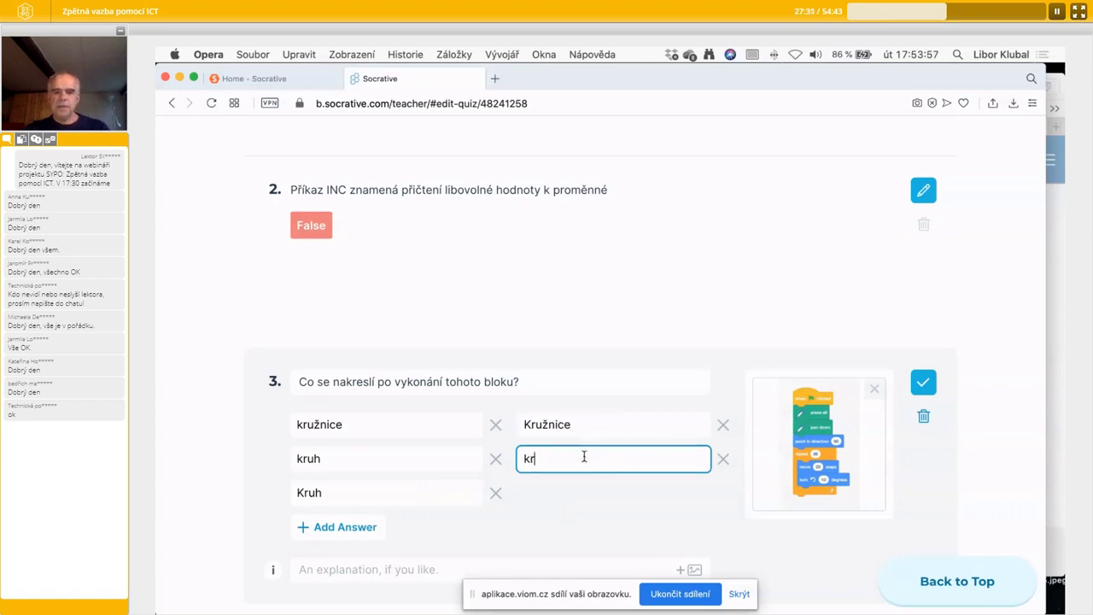
{"action": "left_click", "coordinate": [350, 526]}
{"action": "left_click", "coordinate": [580, 500]}
{"action": "type", "text": "Kruznice"}
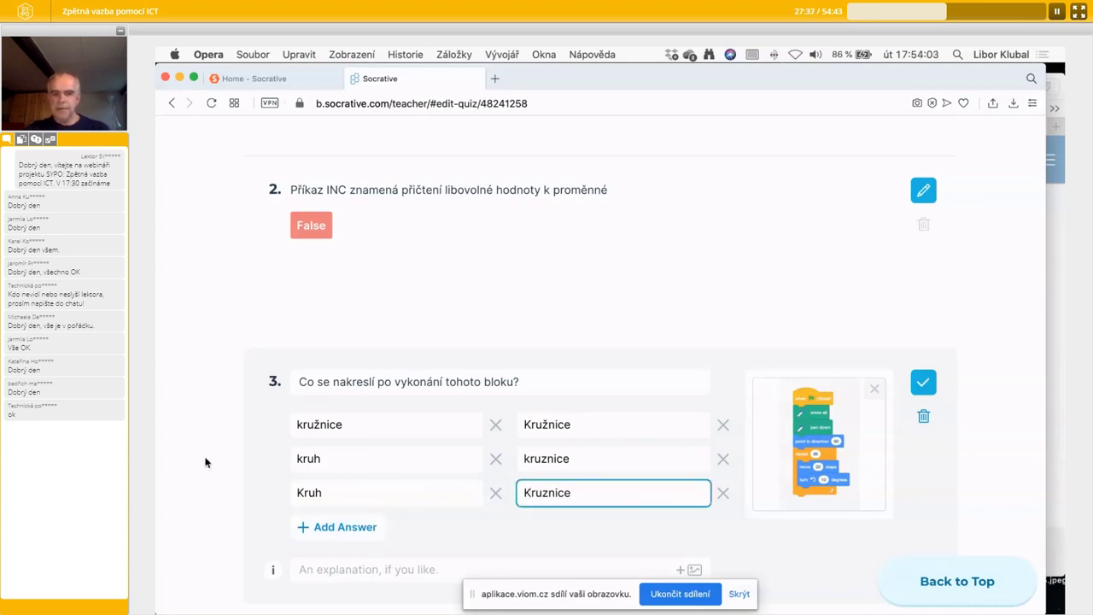
Look over the quiz questions, save the quiz and exit the editor.
{"action": "left_click", "coordinate": [561, 382]}
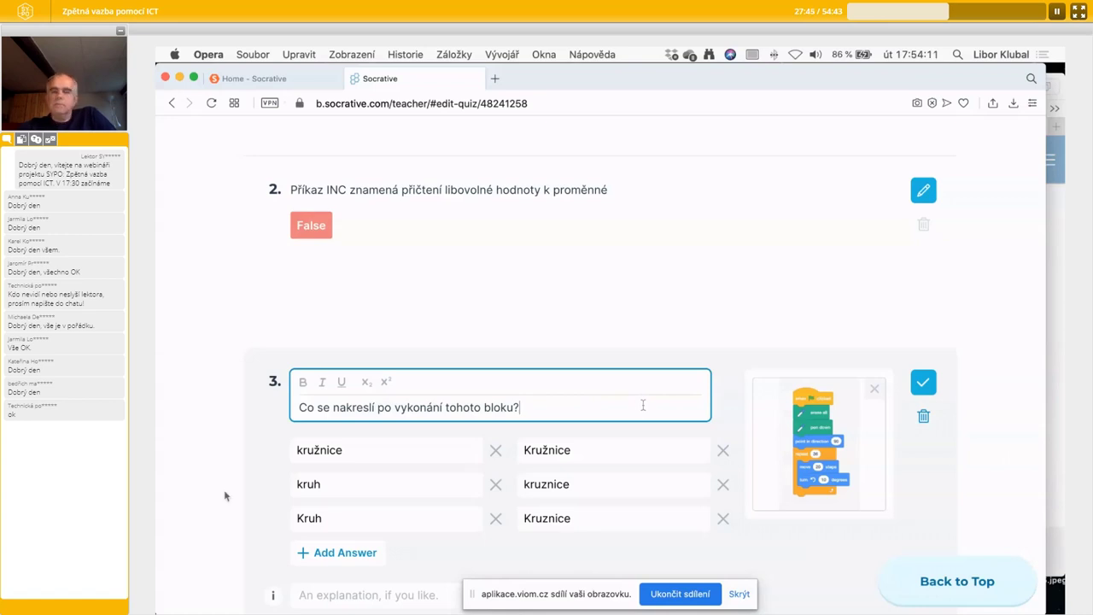
{"action": "left_click", "coordinate": [197, 474]}
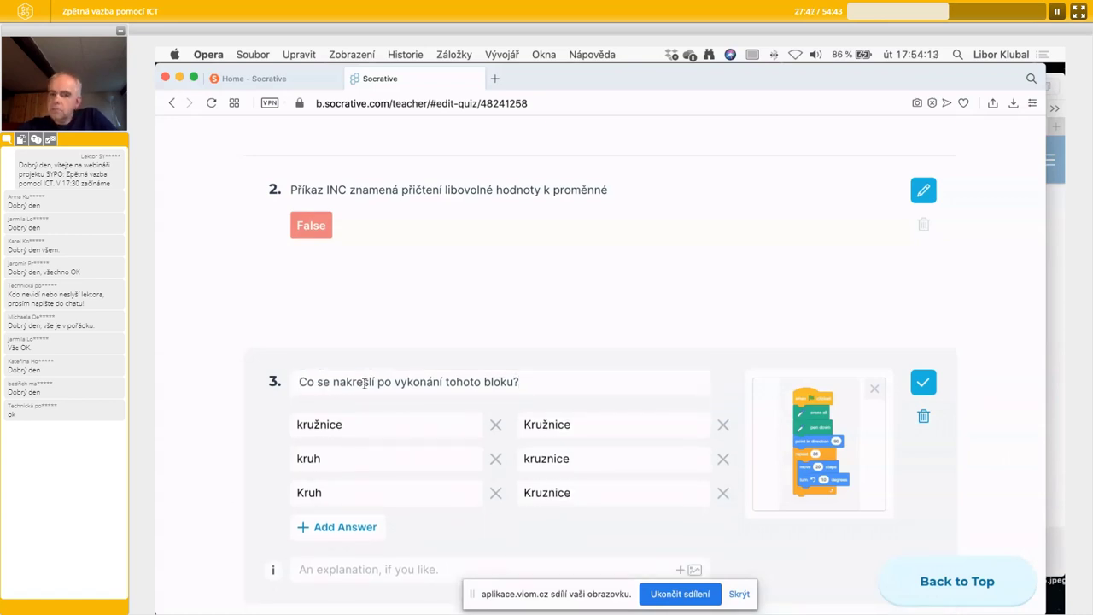
{"action": "scroll", "coordinate": [533, 381], "scroll_direction": "down", "scroll_amount": 1}
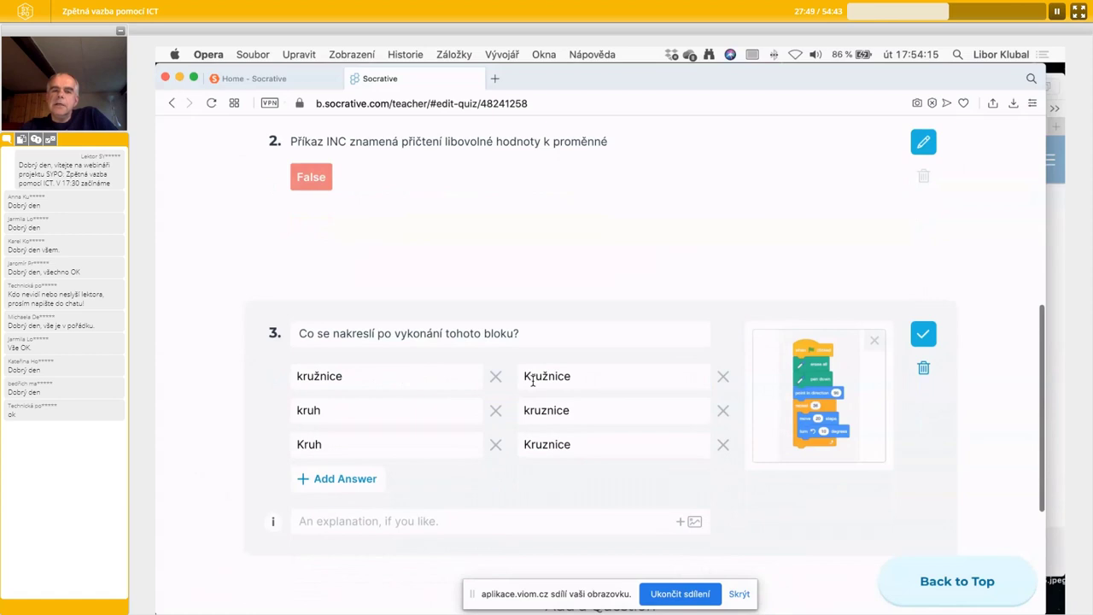
{"action": "scroll", "coordinate": [533, 380], "scroll_direction": "up", "scroll_amount": 1}
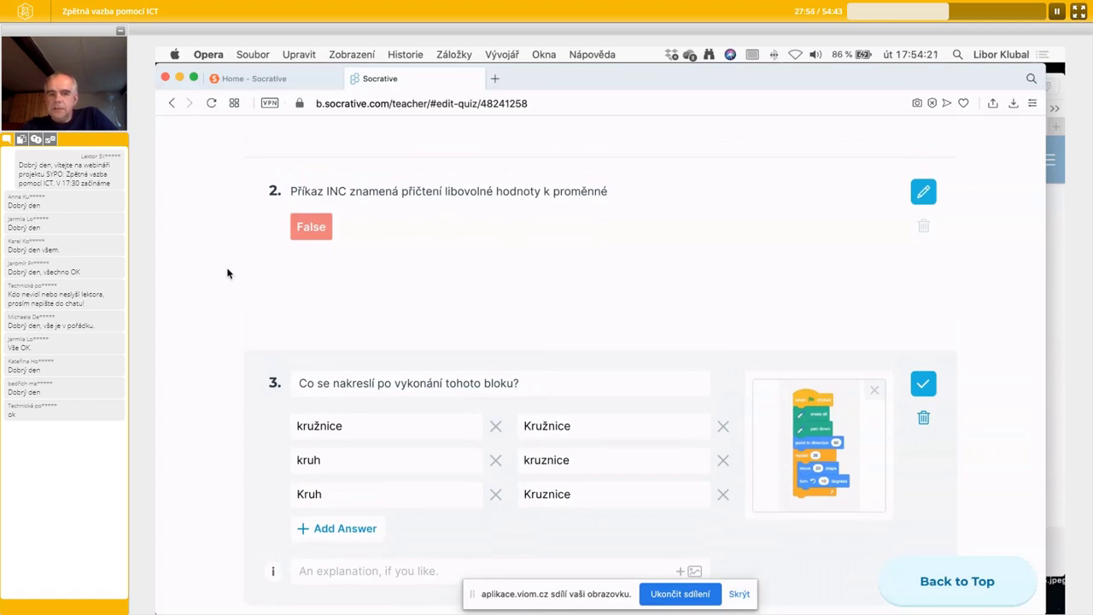
{"action": "scroll", "coordinate": [227, 274], "scroll_direction": "up", "scroll_amount": 3}
{"action": "scroll", "coordinate": [227, 273], "scroll_direction": "up", "scroll_amount": 4}
{"action": "scroll", "coordinate": [227, 273], "scroll_direction": "down", "scroll_amount": 3}
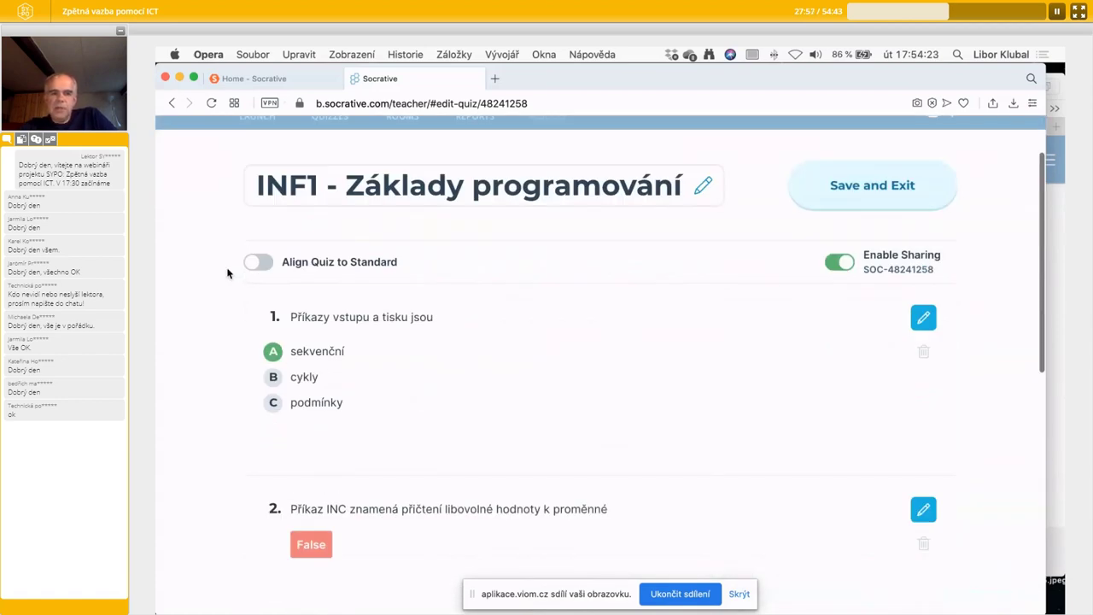
{"action": "scroll", "coordinate": [227, 273], "scroll_direction": "down", "scroll_amount": 3}
{"action": "scroll", "coordinate": [227, 272], "scroll_direction": "up", "scroll_amount": 5}
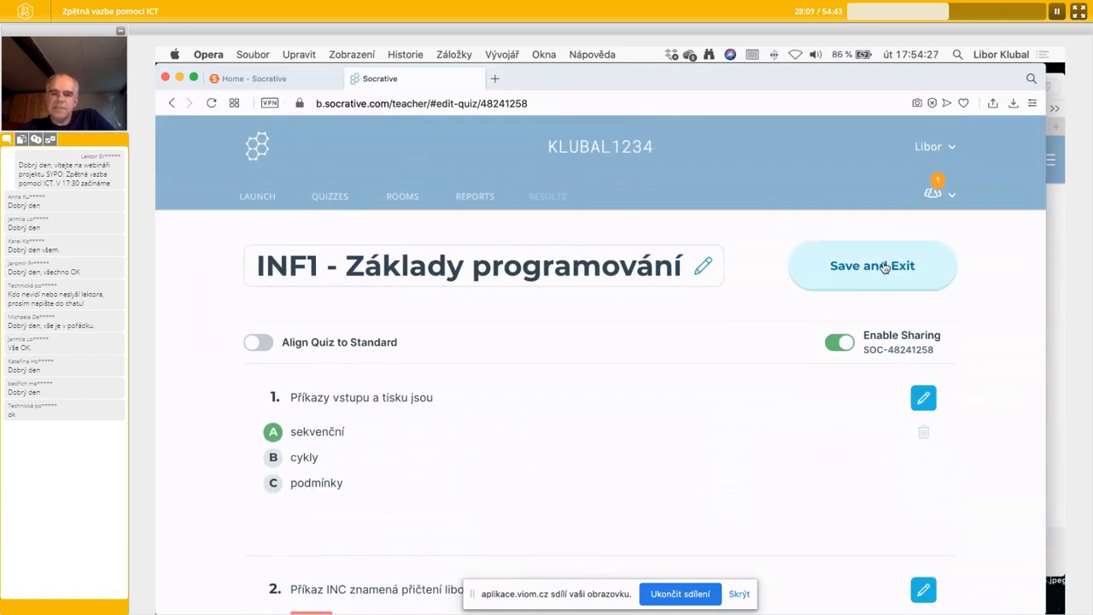
{"action": "left_click", "coordinate": [882, 267]}
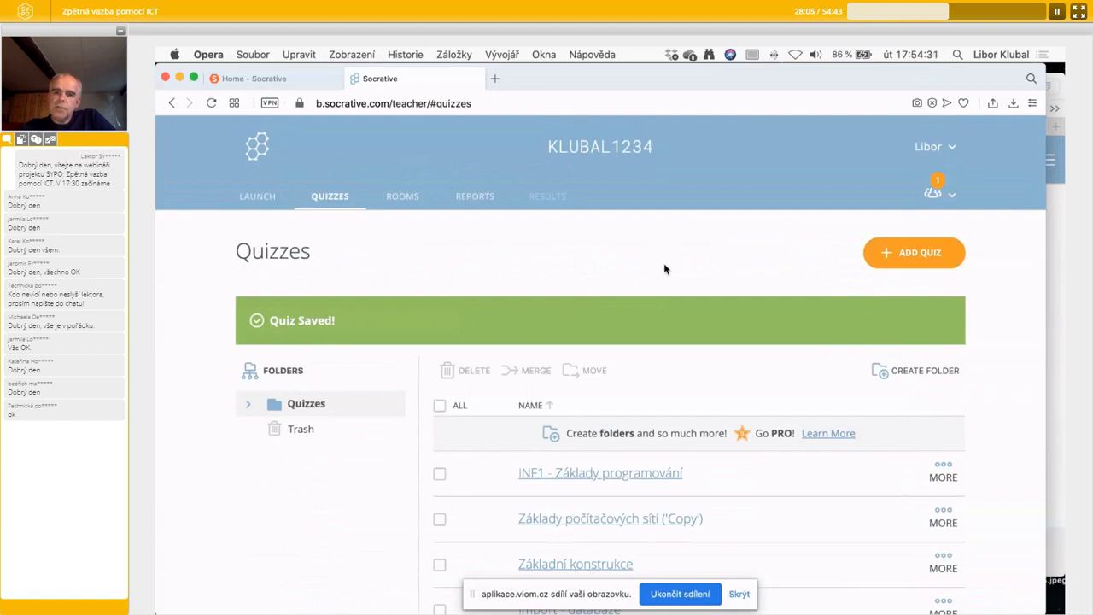
Set up a launch of the quiz "INF1 - Základy programování" with the Instant Feedback delivery method.
{"action": "left_click", "coordinate": [251, 210]}
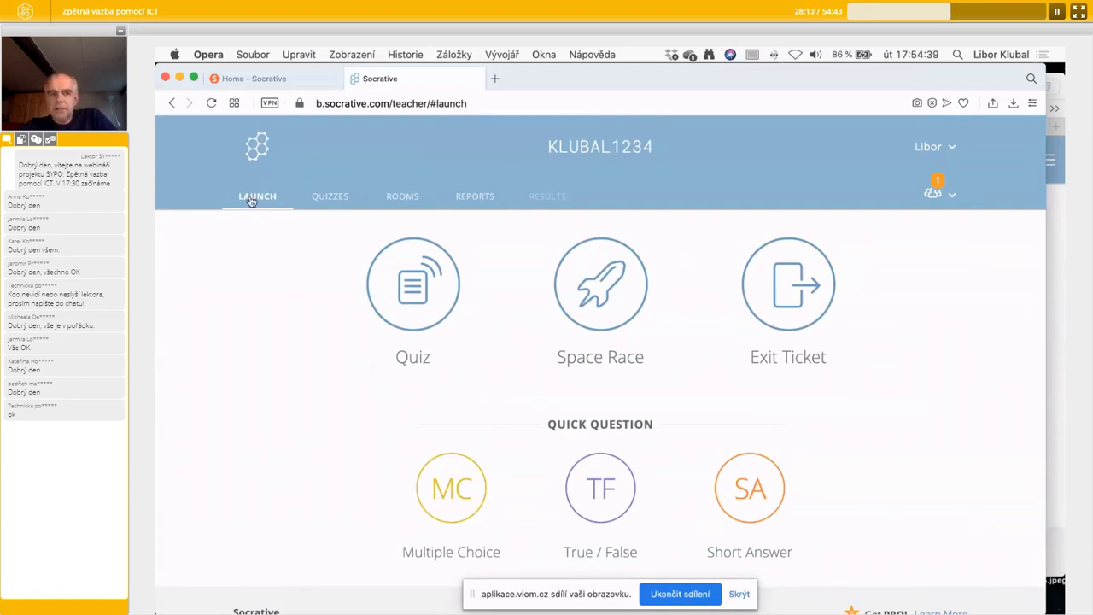
{"action": "left_click", "coordinate": [424, 295]}
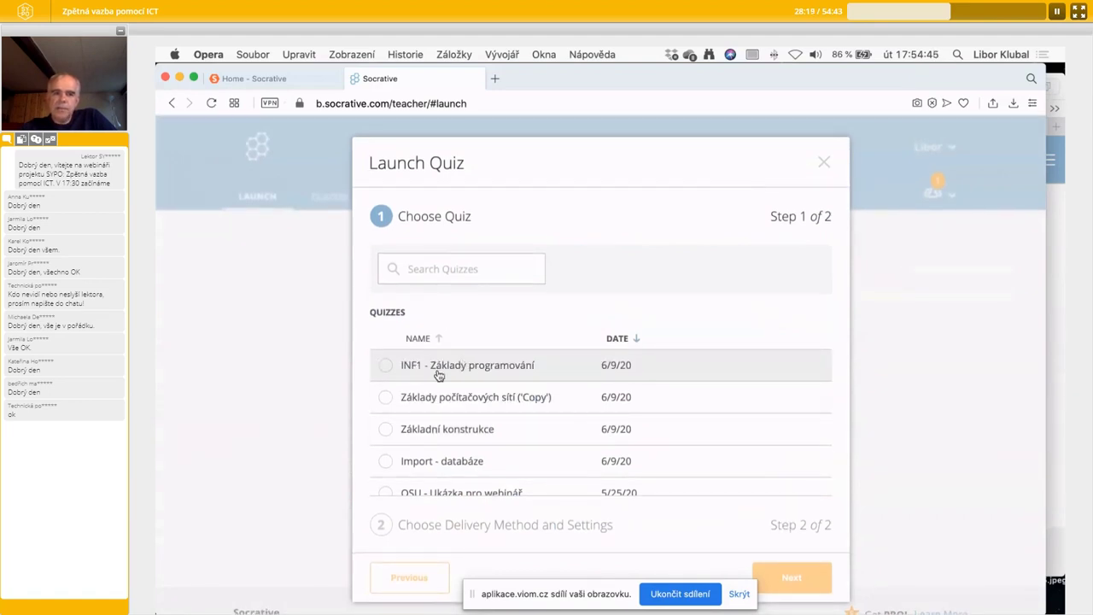
{"action": "left_click", "coordinate": [483, 365]}
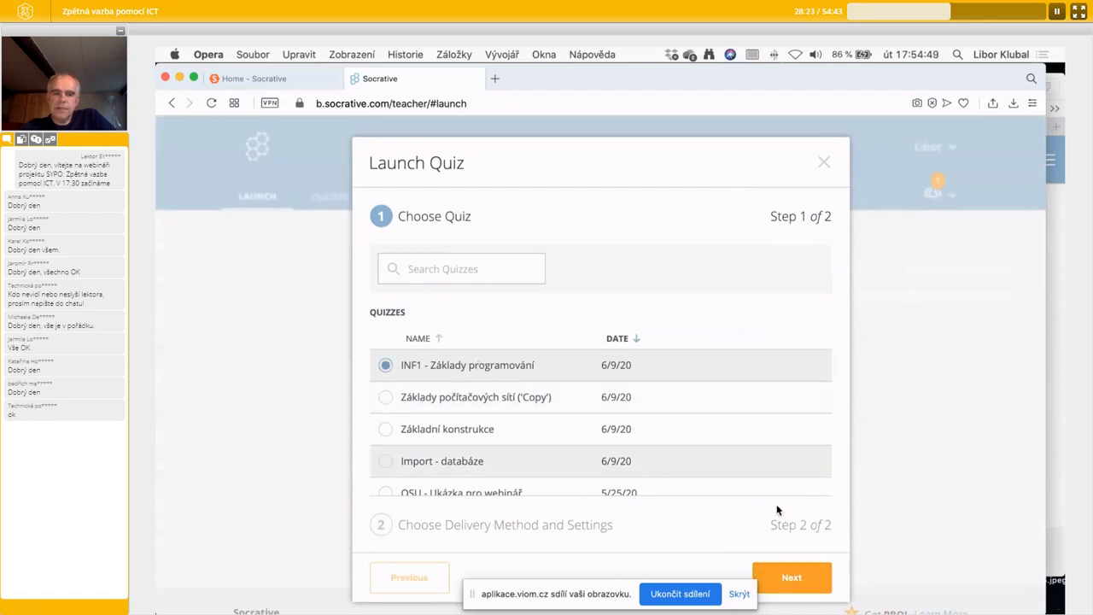
{"action": "left_click", "coordinate": [788, 578]}
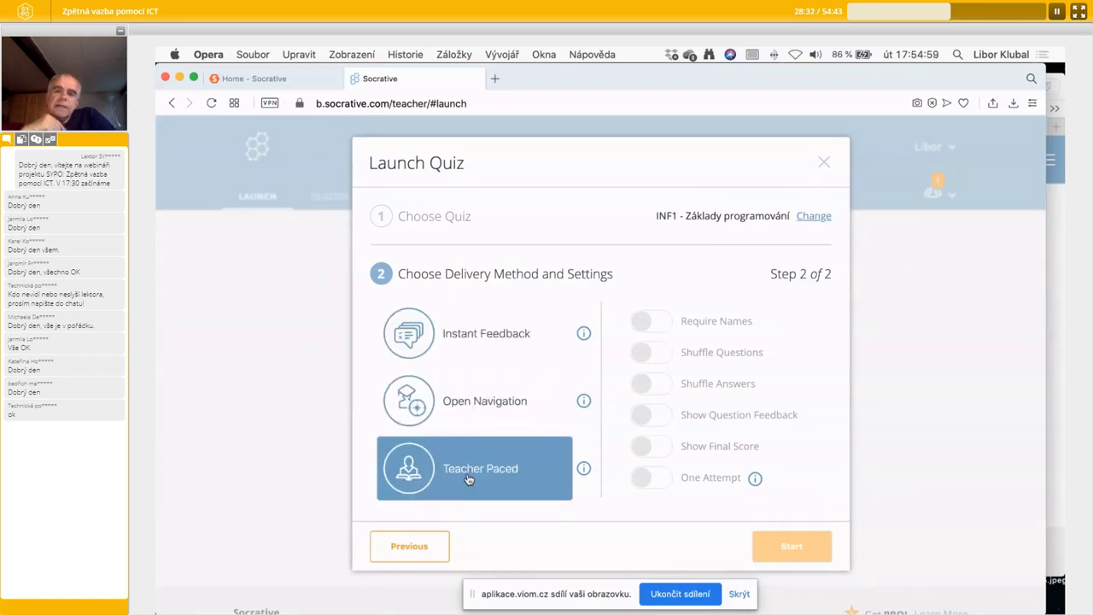
{"action": "left_click", "coordinate": [510, 347]}
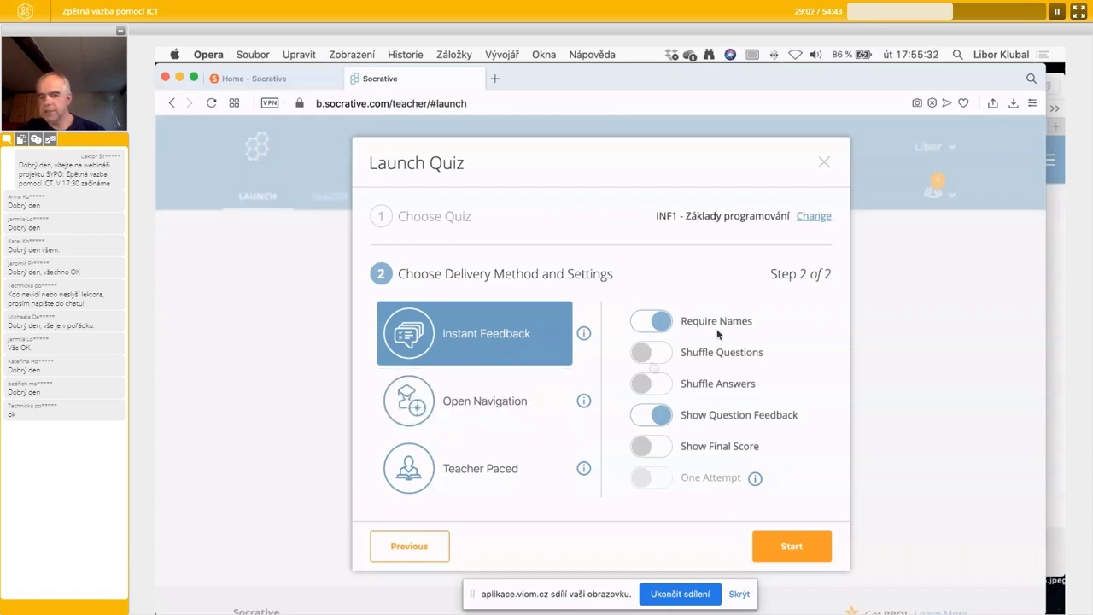
Enable Shuffle Questions and Shuffle Answers for the quiz launch.
{"action": "left_click", "coordinate": [650, 354]}
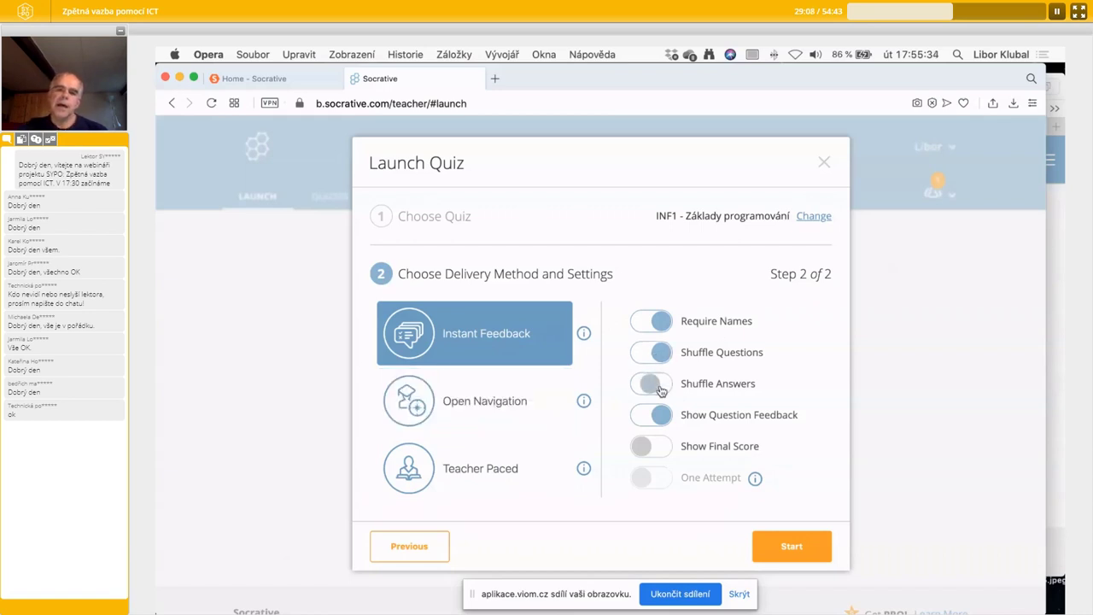
{"action": "left_click", "coordinate": [651, 352]}
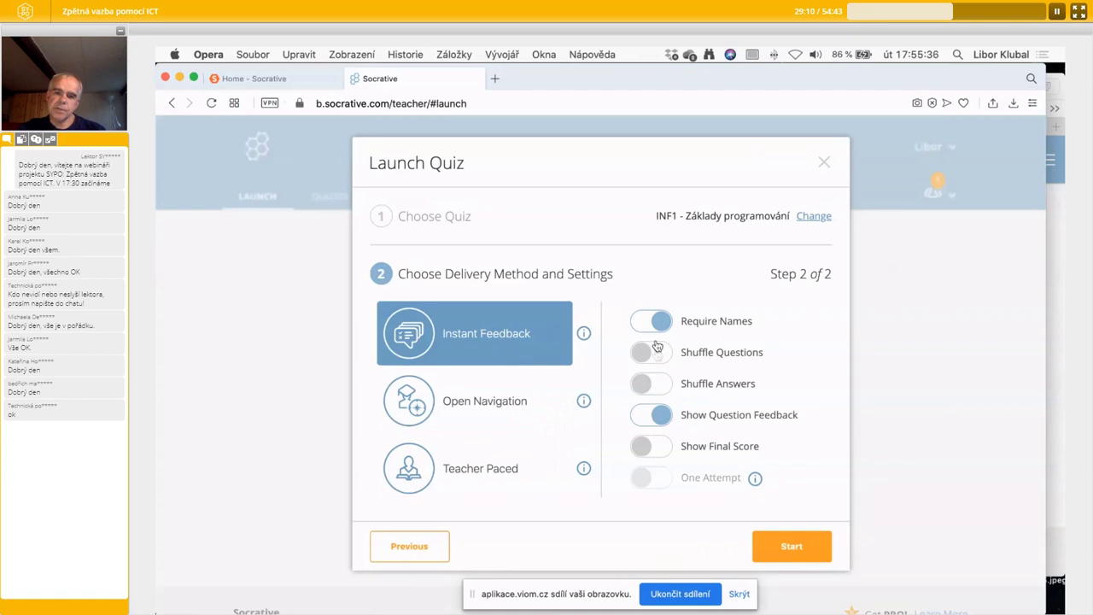
{"action": "left_click", "coordinate": [657, 355]}
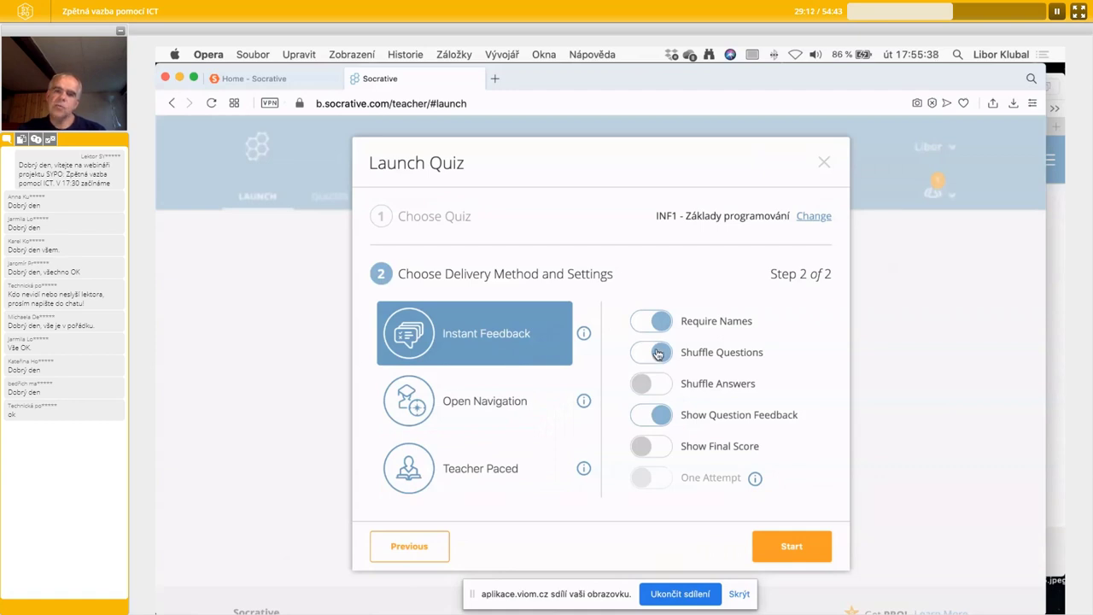
{"action": "left_click", "coordinate": [659, 386]}
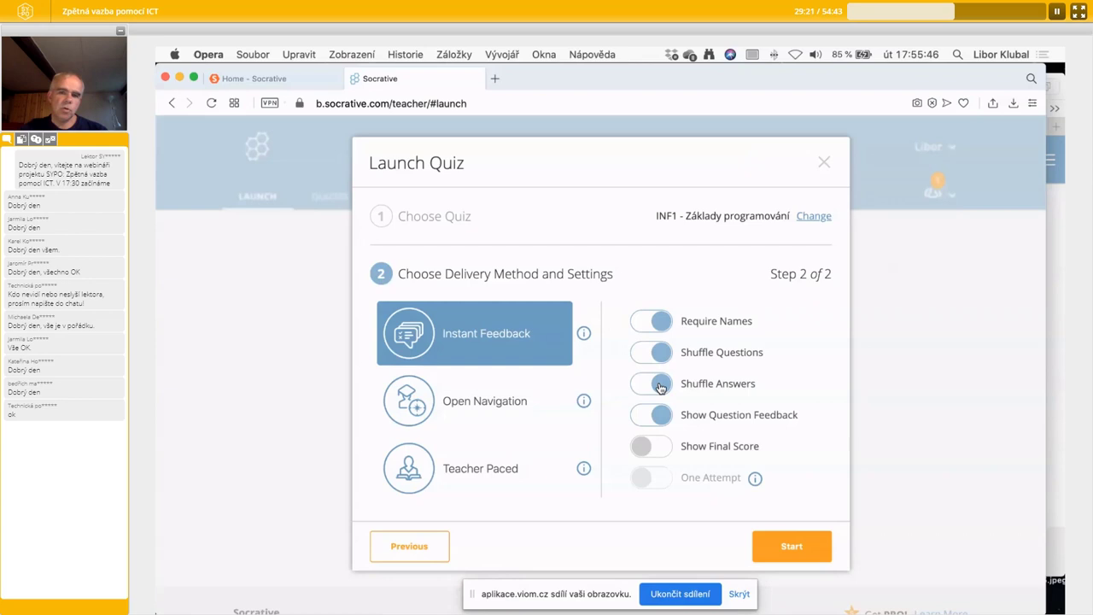
{"action": "left_click", "coordinate": [647, 354]}
{"action": "left_click", "coordinate": [648, 354]}
Disable Show Question Feedback for the quiz launch.
{"action": "left_click", "coordinate": [652, 416]}
{"action": "left_click", "coordinate": [649, 420]}
{"action": "left_click", "coordinate": [649, 420]}
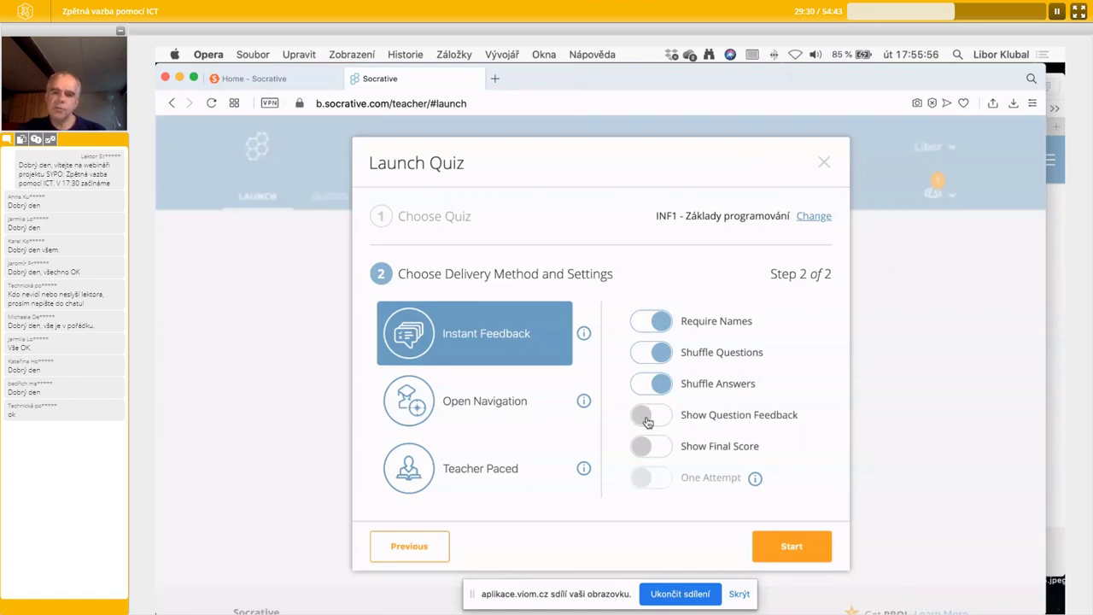
{"action": "left_click", "coordinate": [647, 420]}
{"action": "left_click", "coordinate": [645, 419]}
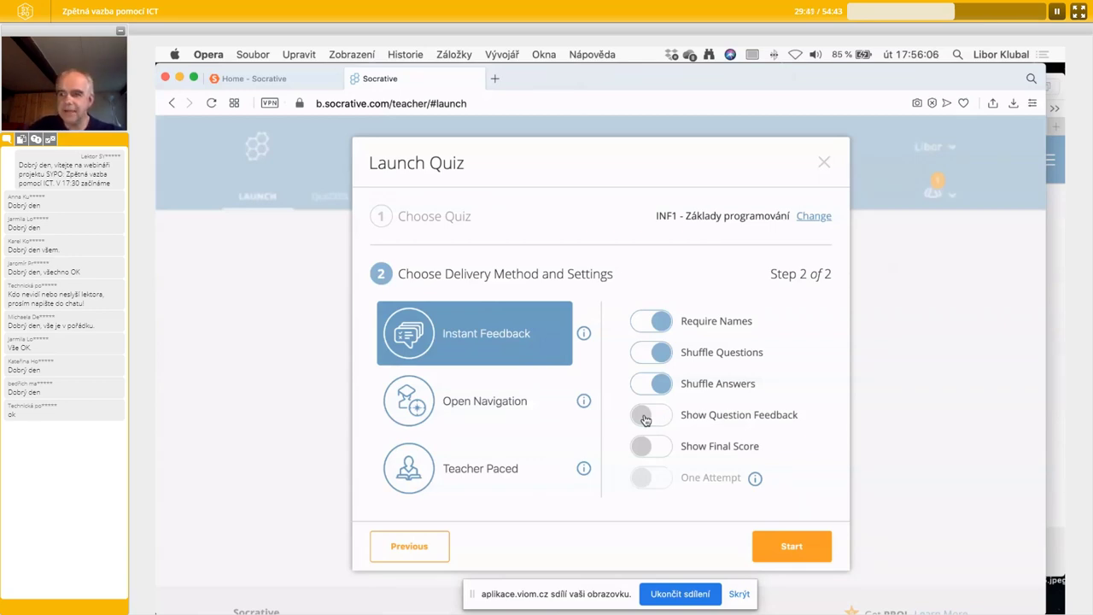
{"action": "left_click", "coordinate": [645, 454]}
{"action": "left_click", "coordinate": [646, 454]}
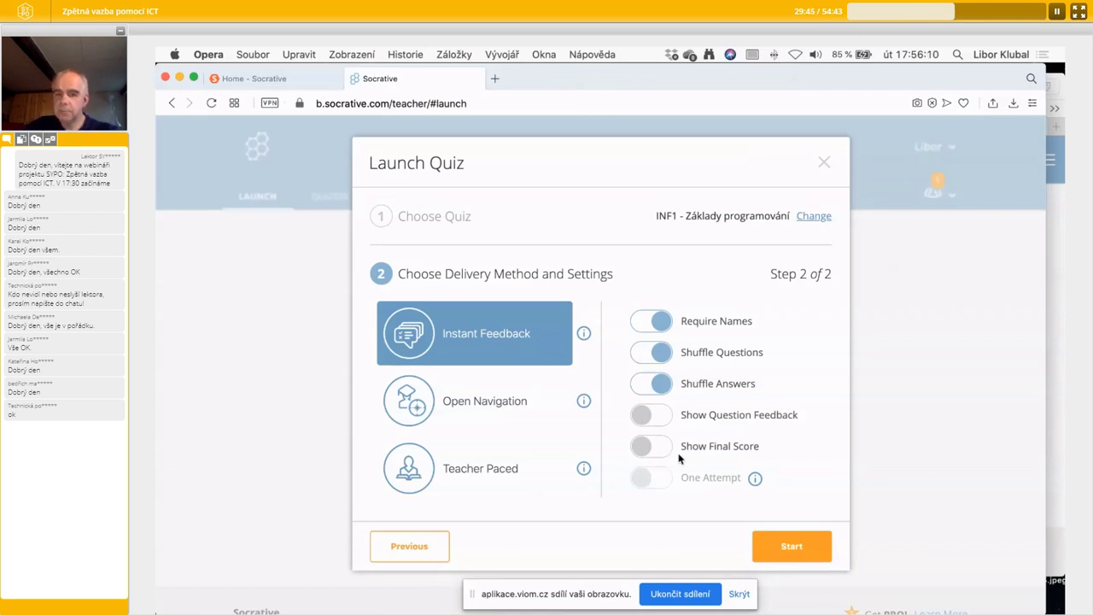
{"action": "left_click", "coordinate": [674, 454]}
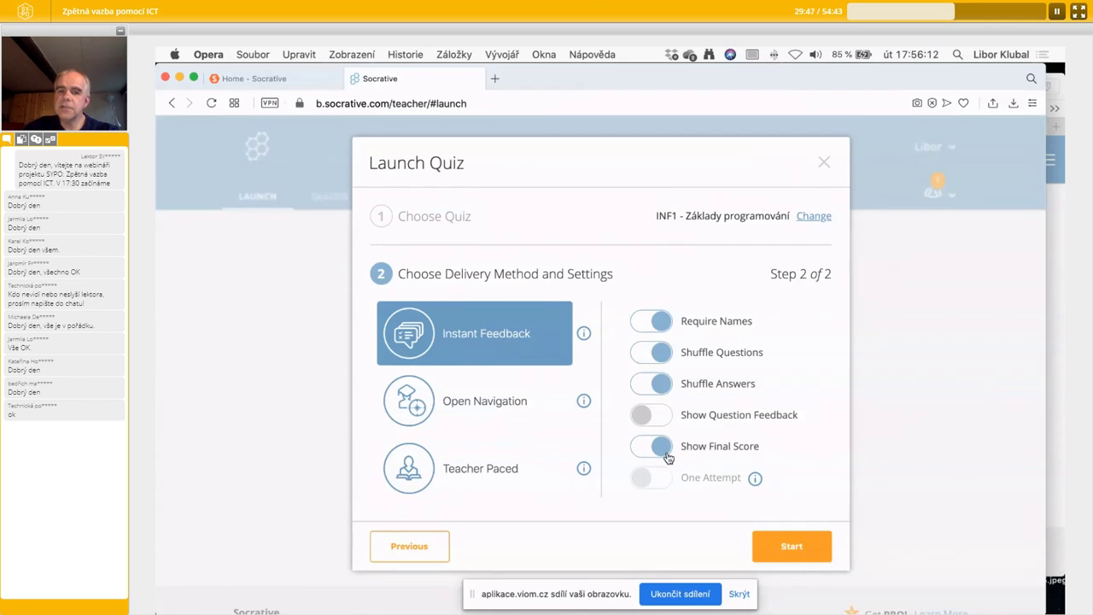
{"action": "left_click", "coordinate": [649, 455]}
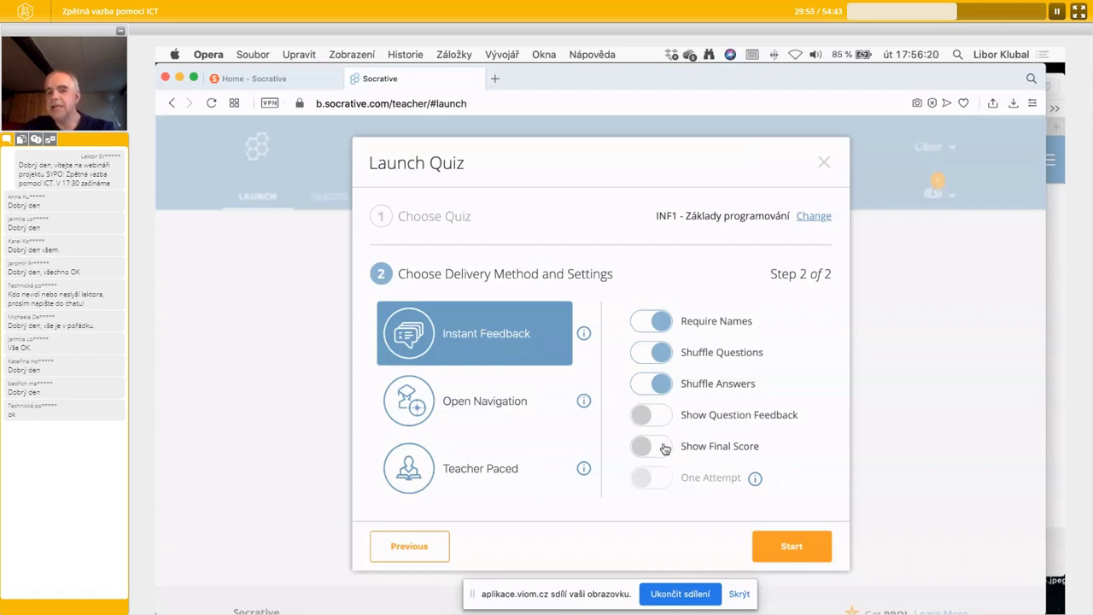
Change the delivery method to Teacher Paced and start the quiz "INF1 - Základy programování".
{"action": "left_click", "coordinate": [461, 400]}
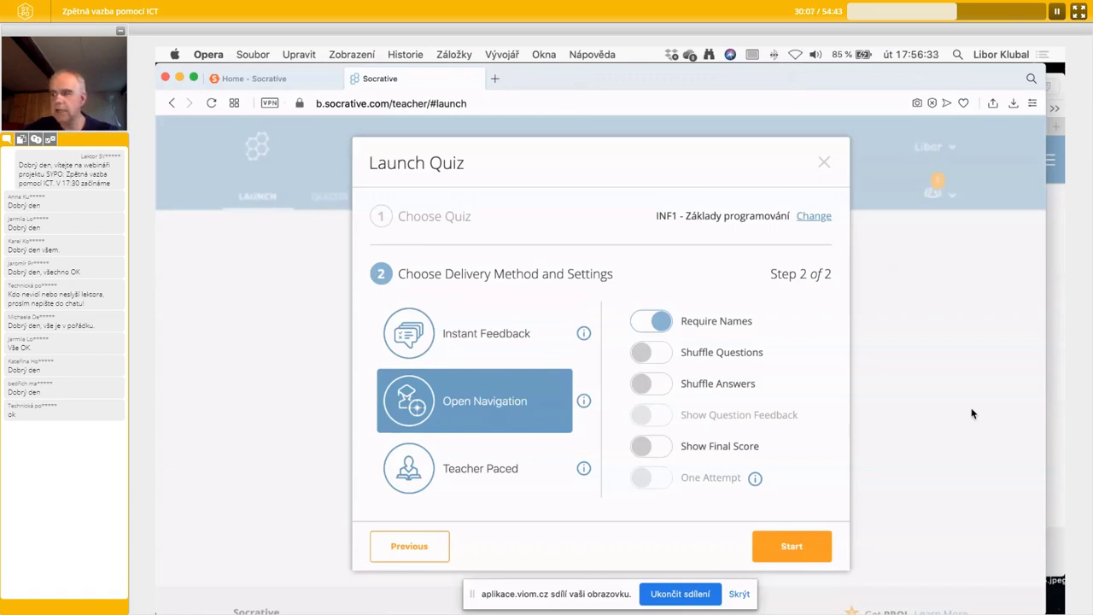
{"action": "left_click", "coordinate": [502, 470]}
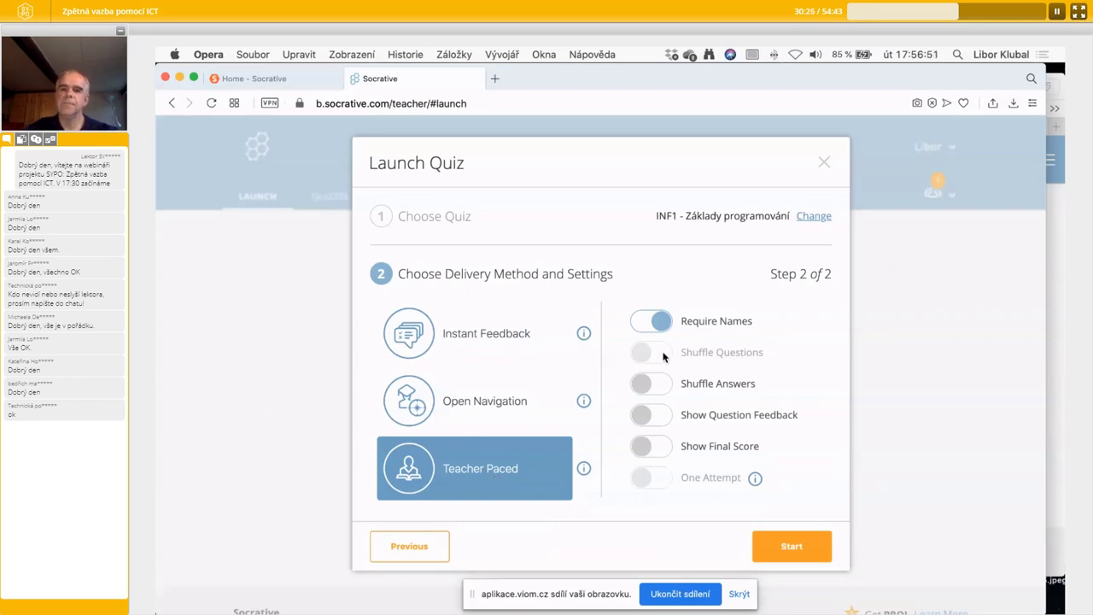
{"action": "mouse_move", "coordinate": [703, 350]}
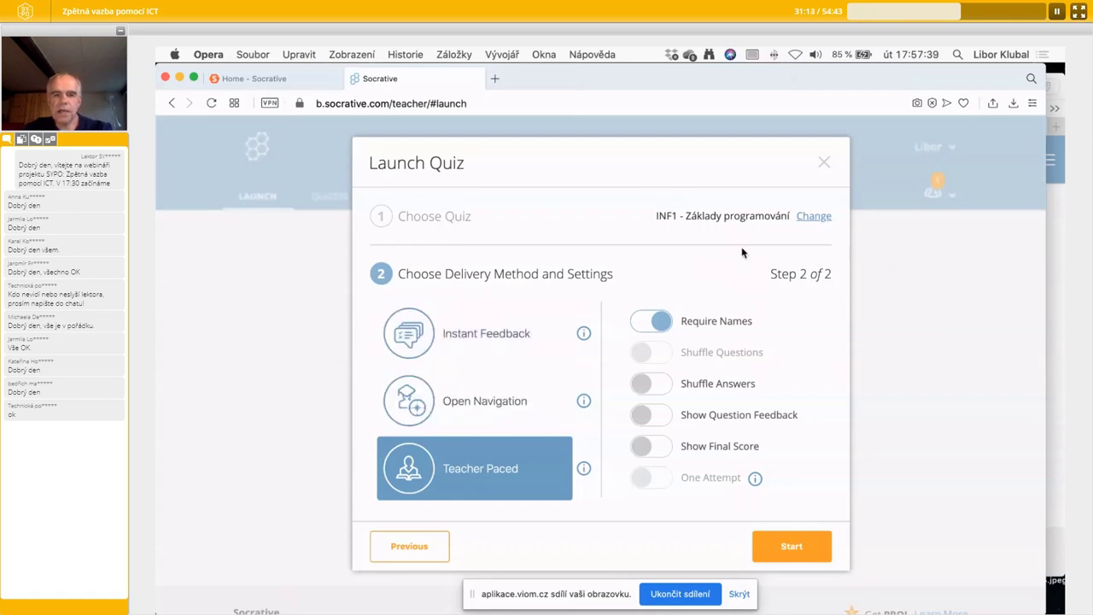
{"action": "left_click", "coordinate": [803, 547]}
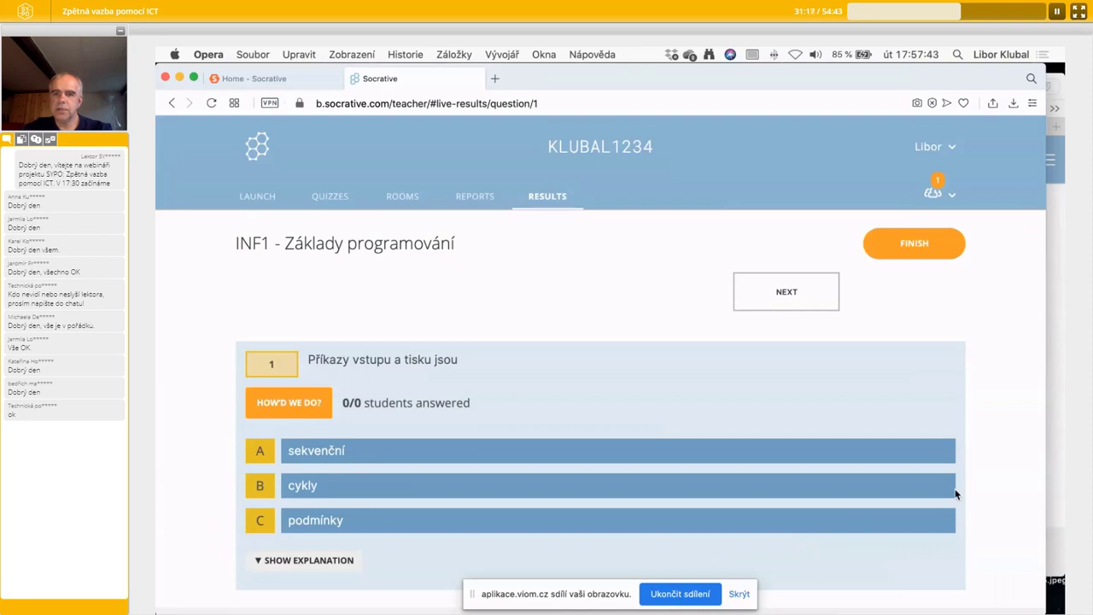
Check the student's view of the launched quiz in Safari and return to the teacher's live results in Opera.
{"action": "left_click", "coordinate": [1058, 468]}
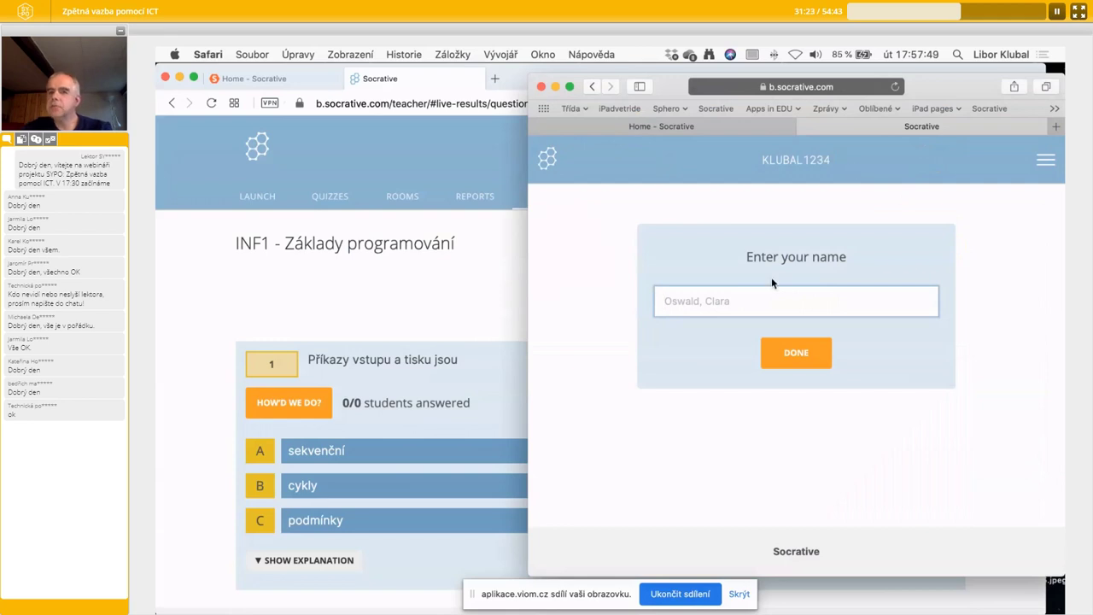
{"action": "left_click", "coordinate": [748, 307]}
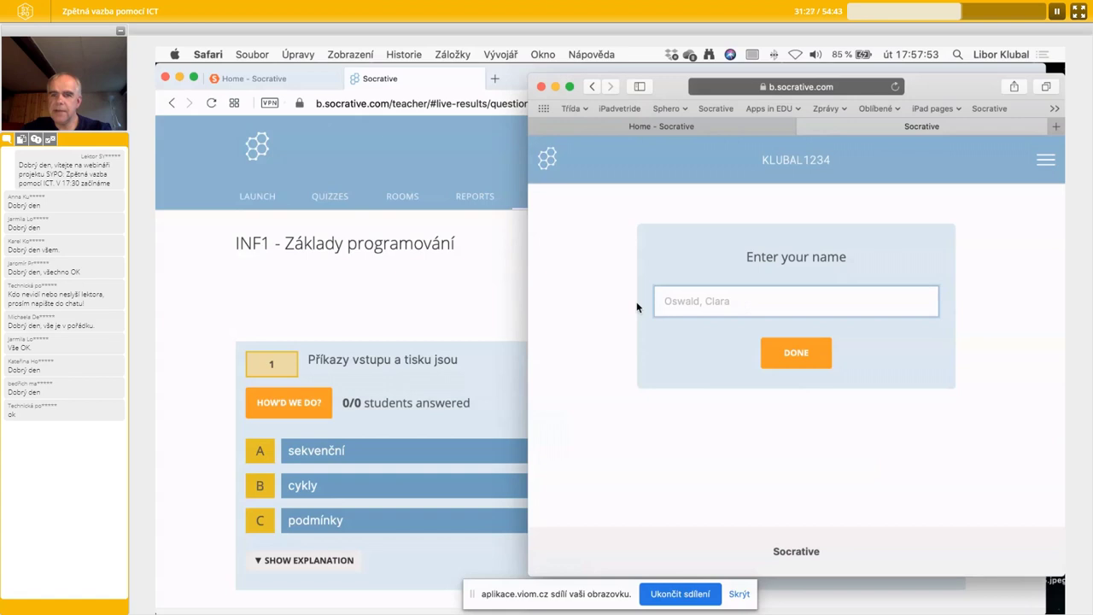
{"action": "left_click", "coordinate": [475, 296]}
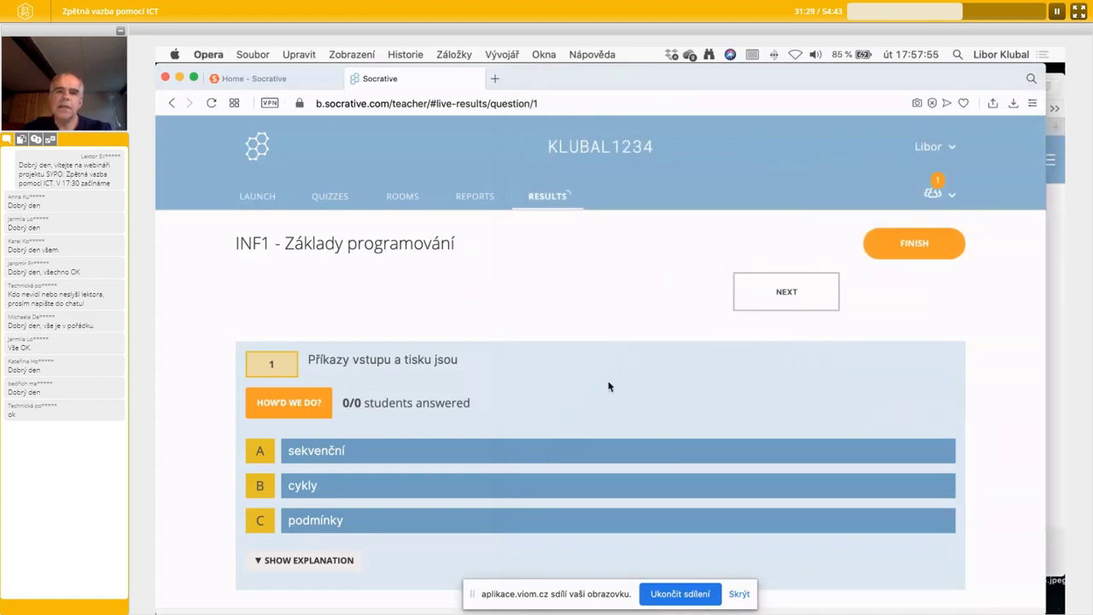
Advance the teacher-paced quiz from question 1 to question 3.
{"action": "scroll", "coordinate": [771, 341], "scroll_direction": "down", "scroll_amount": 1}
{"action": "scroll", "coordinate": [768, 342], "scroll_direction": "up", "scroll_amount": 1}
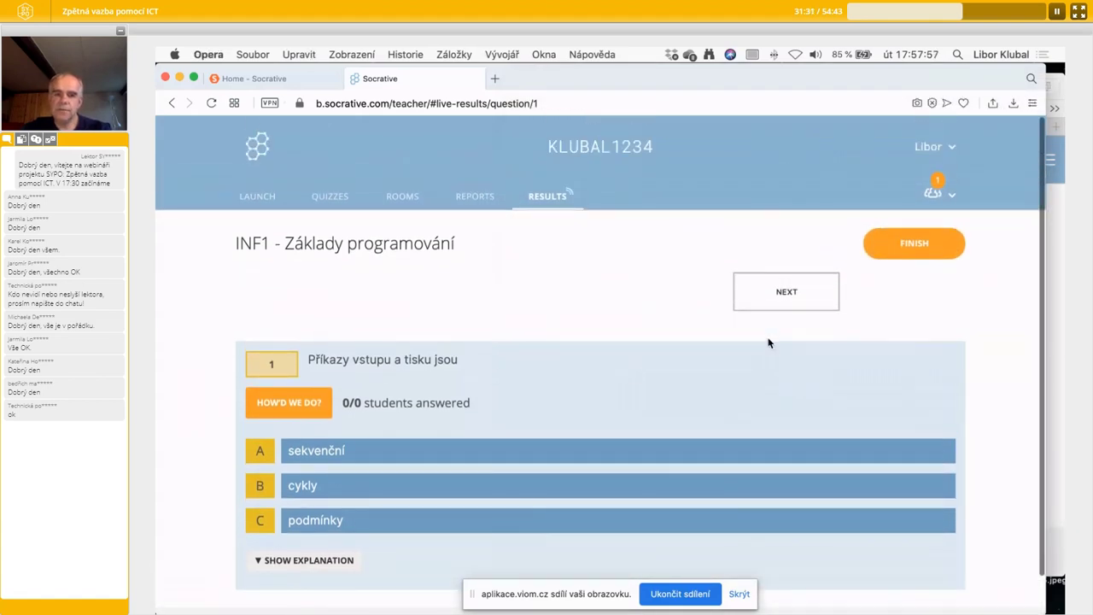
{"action": "scroll", "coordinate": [768, 342], "scroll_direction": "down", "scroll_amount": 1}
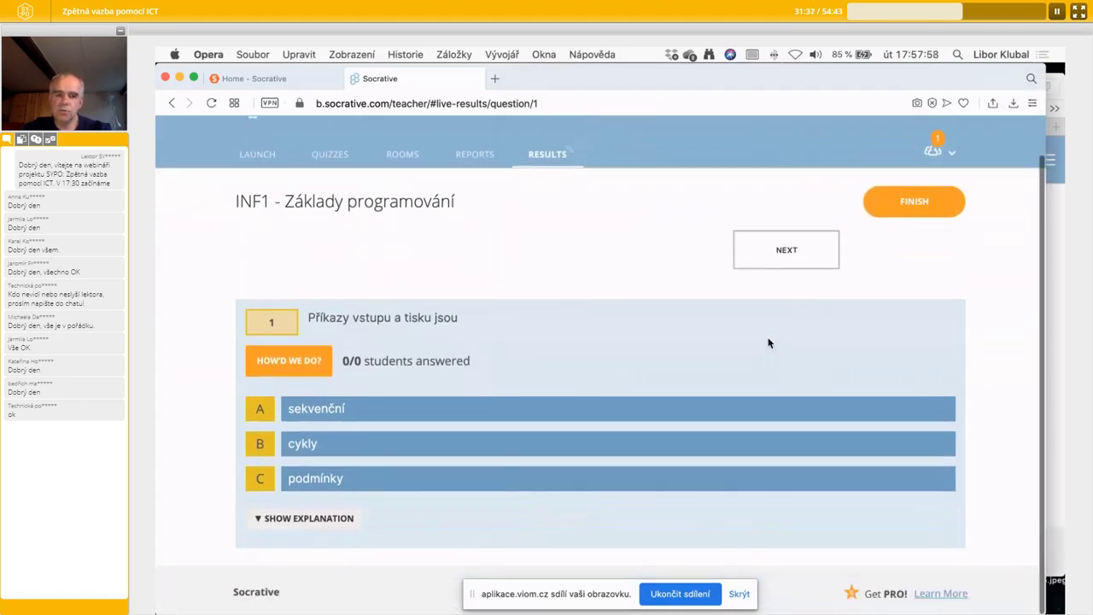
{"action": "left_click", "coordinate": [794, 256]}
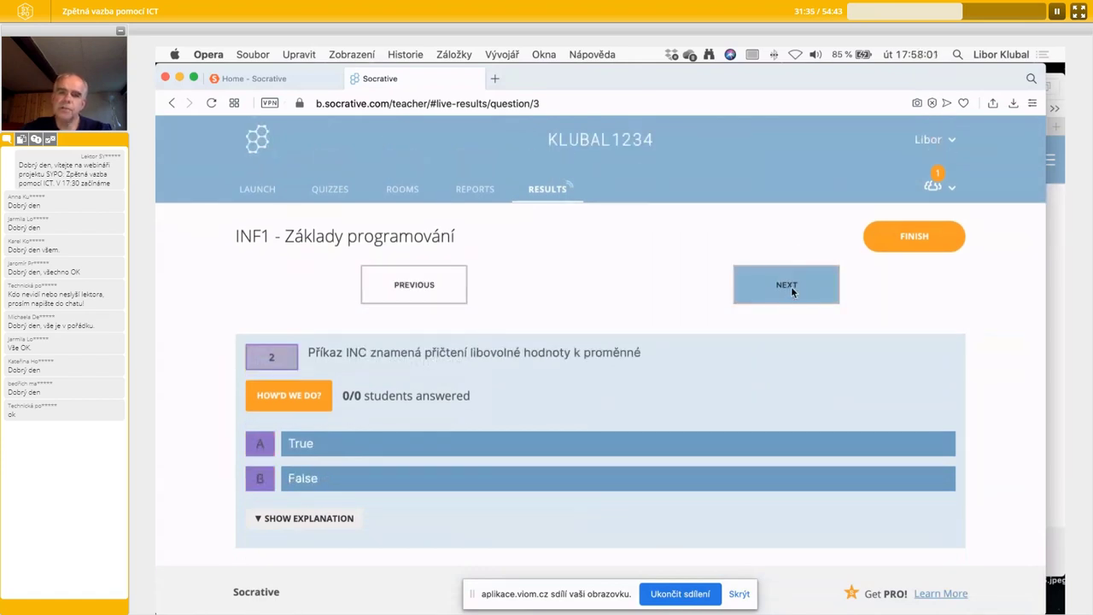
{"action": "left_click", "coordinate": [792, 292]}
Examine question 3 in the live results with its code block image enlarged, and close the enlarged image.
{"action": "scroll", "coordinate": [792, 292], "scroll_direction": "down", "scroll_amount": 3}
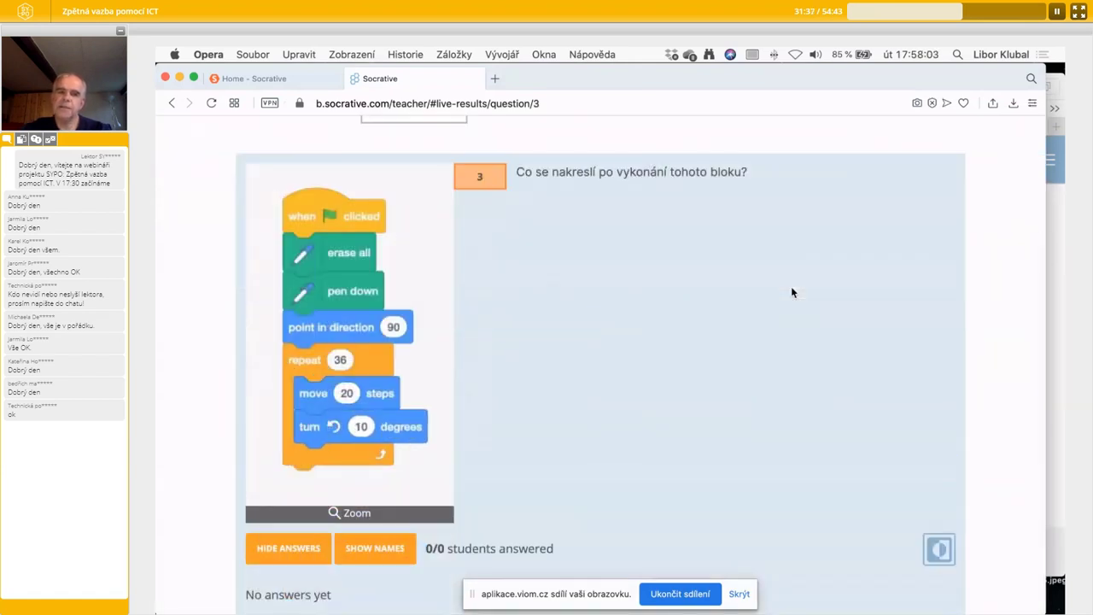
{"action": "scroll", "coordinate": [791, 292], "scroll_direction": "up", "scroll_amount": 1}
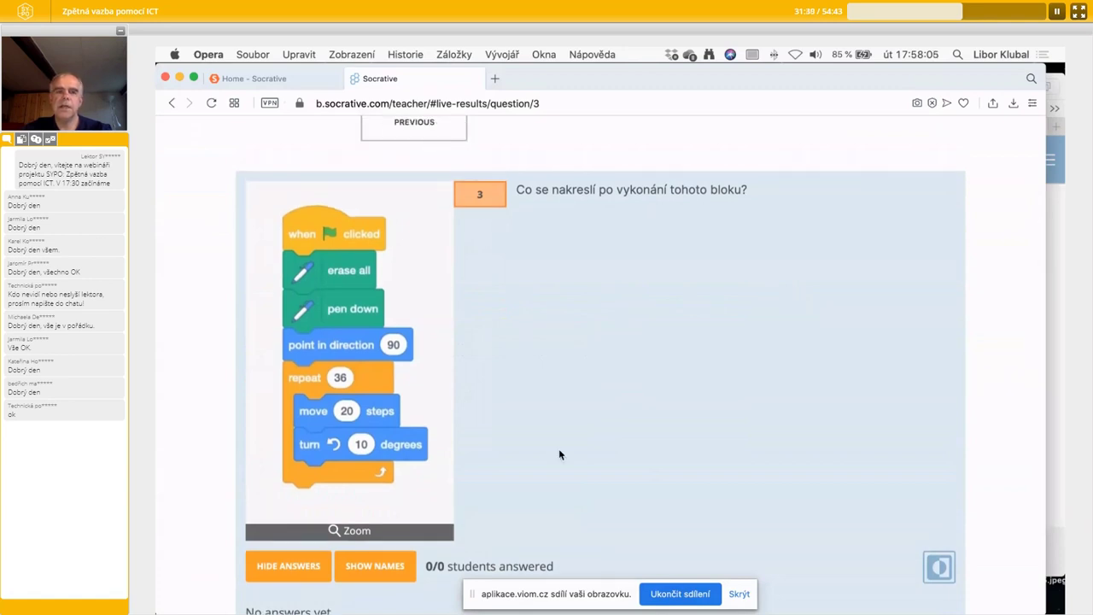
{"action": "left_click", "coordinate": [357, 530]}
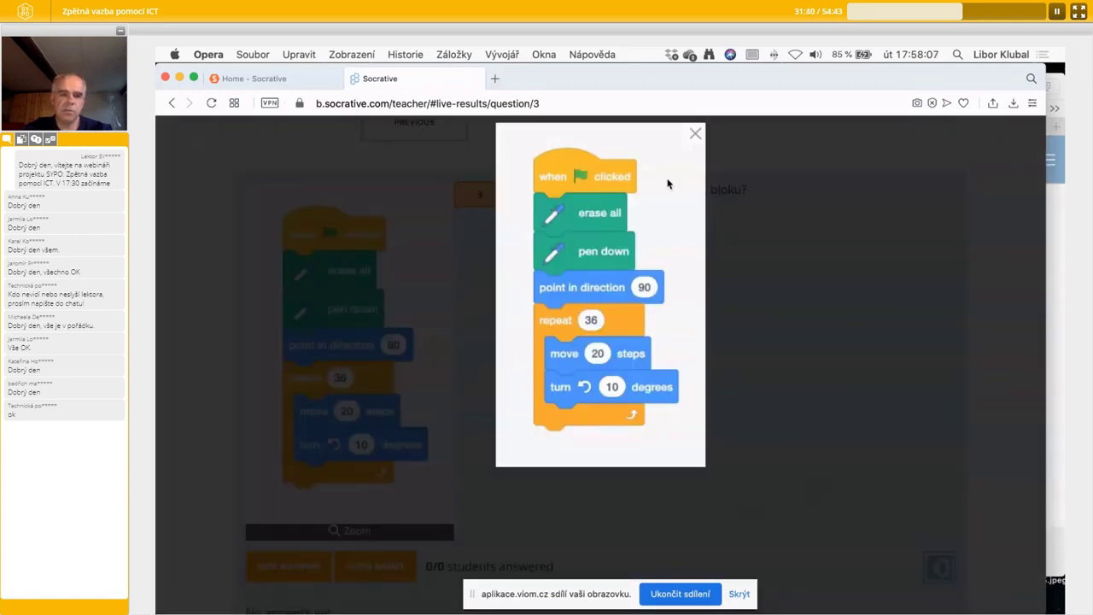
{"action": "left_click", "coordinate": [695, 134]}
Finish the running quiz and open its final results table.
{"action": "scroll", "coordinate": [639, 276], "scroll_direction": "up", "scroll_amount": 3}
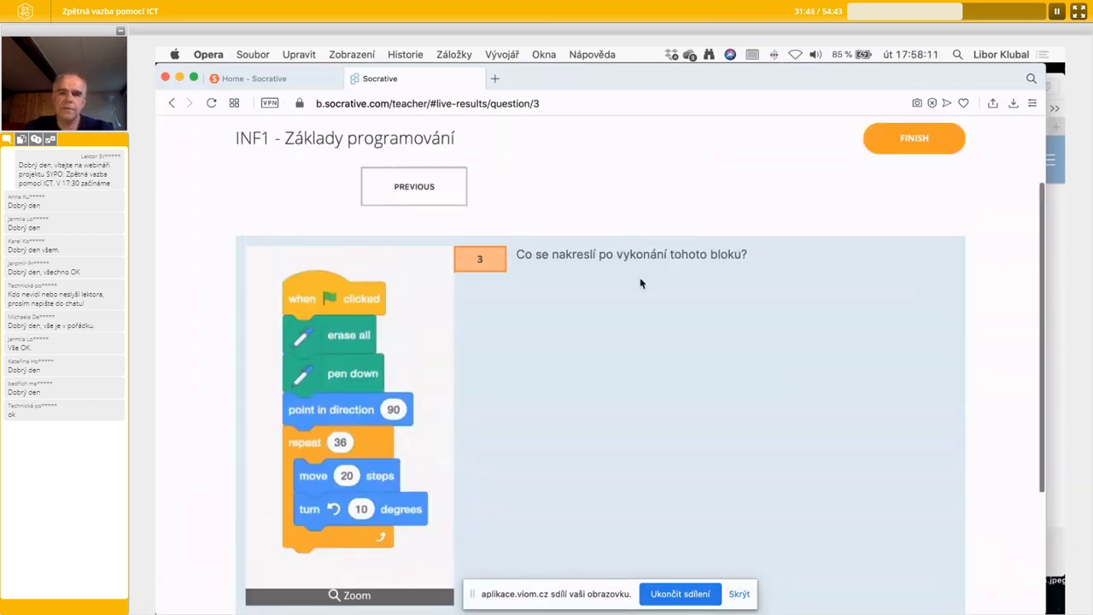
{"action": "left_click", "coordinate": [913, 243]}
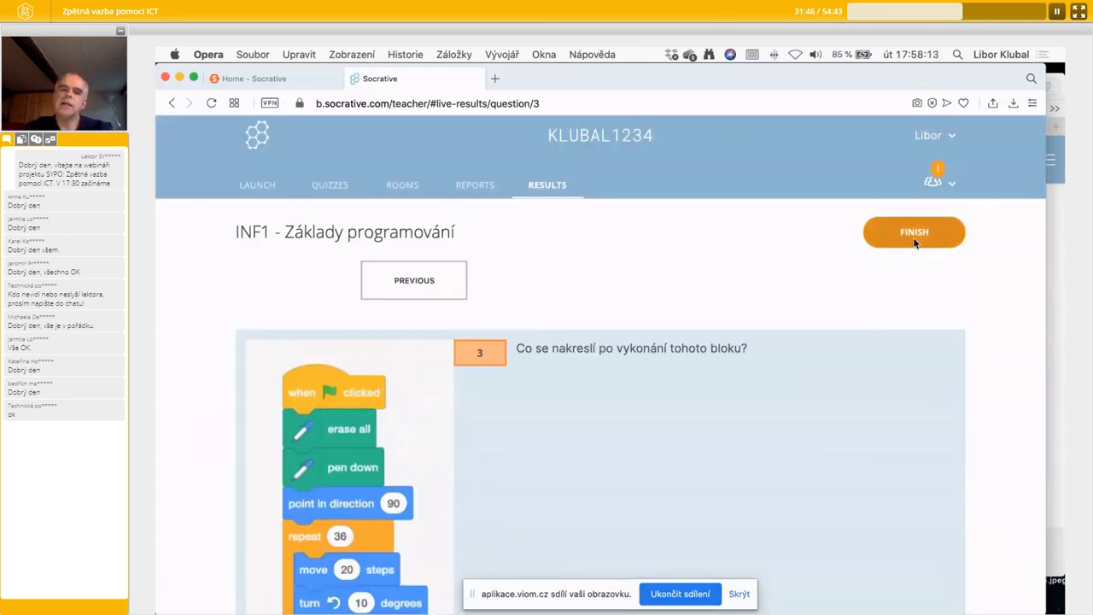
{"action": "left_click", "coordinate": [505, 267]}
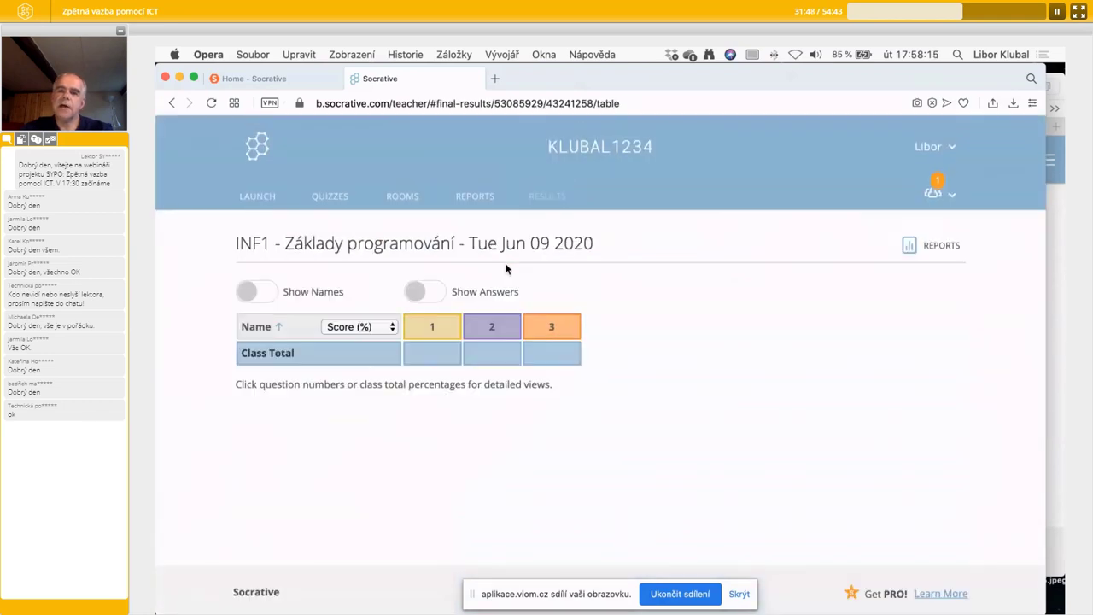
Look through the list of past activity reports for the room.
{"action": "left_click", "coordinate": [470, 198]}
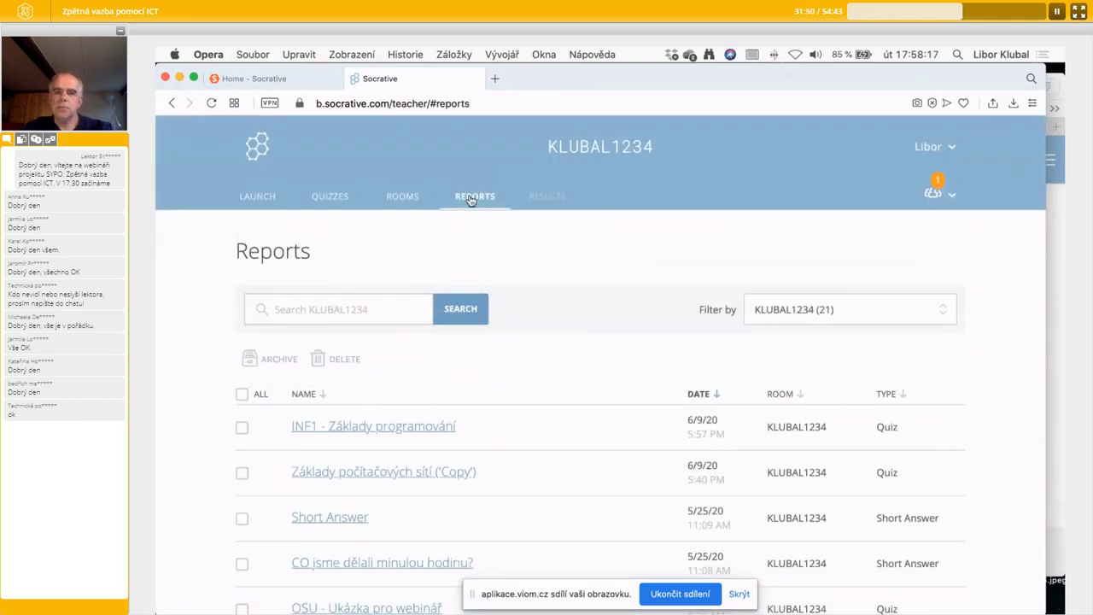
{"action": "scroll", "coordinate": [464, 470], "scroll_direction": "down", "scroll_amount": 4}
{"action": "scroll", "coordinate": [464, 470], "scroll_direction": "down", "scroll_amount": 8}
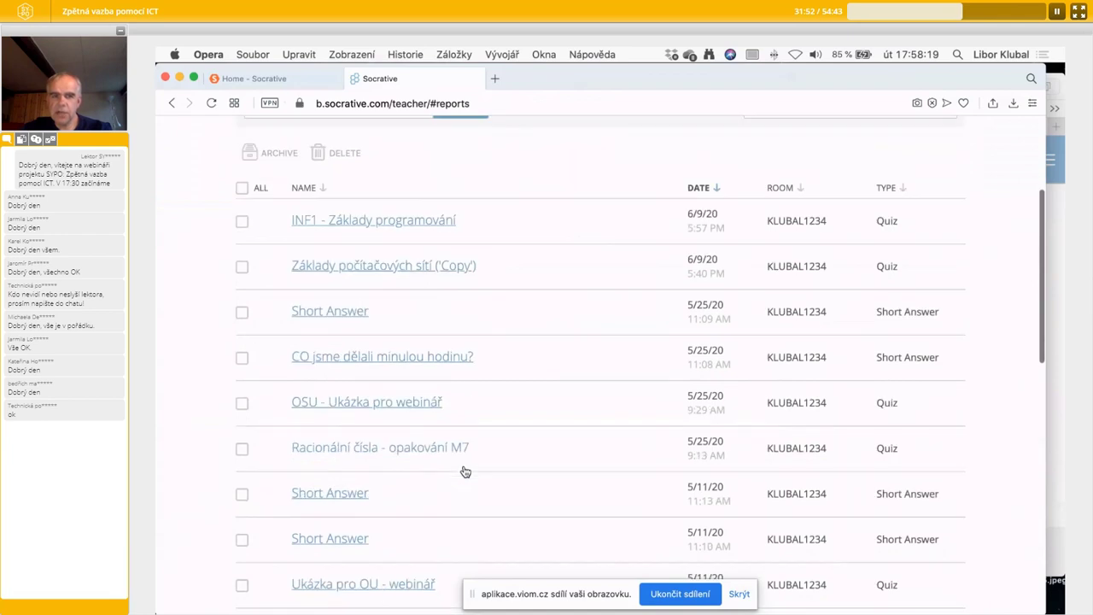
{"action": "scroll", "coordinate": [465, 470], "scroll_direction": "down", "scroll_amount": 5}
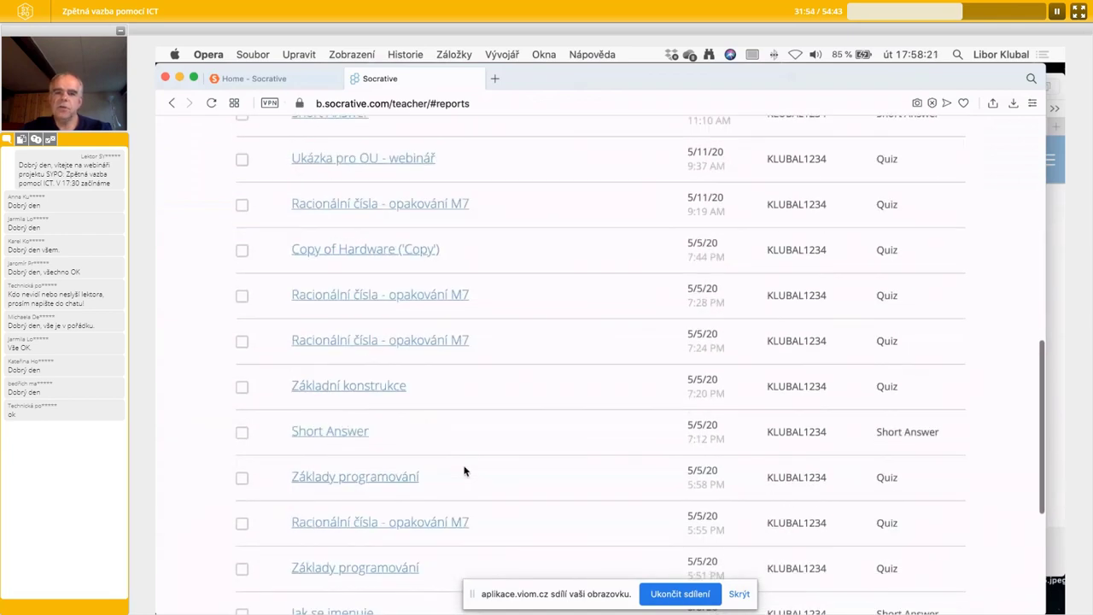
{"action": "scroll", "coordinate": [466, 469], "scroll_direction": "up", "scroll_amount": 6}
{"action": "scroll", "coordinate": [464, 471], "scroll_direction": "up", "scroll_amount": 5}
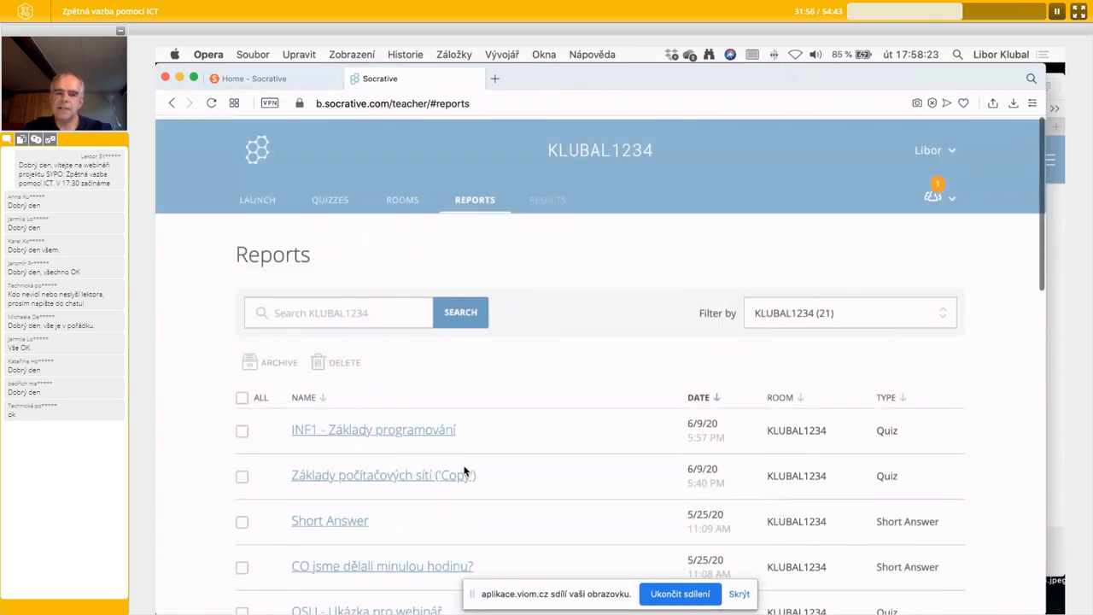
{"action": "scroll", "coordinate": [464, 471], "scroll_direction": "down", "scroll_amount": 2}
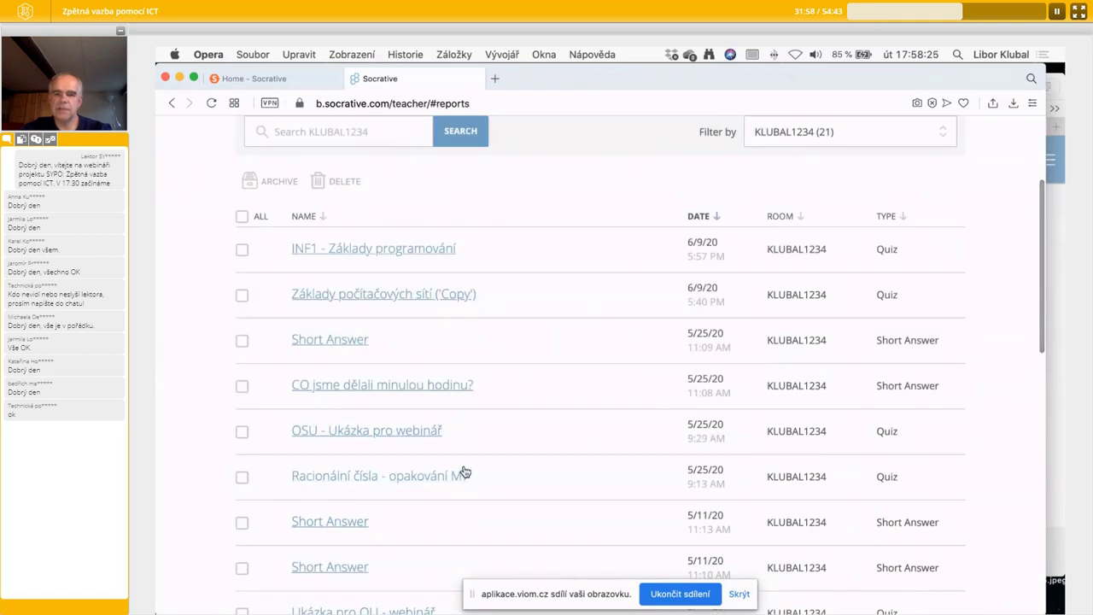
{"action": "scroll", "coordinate": [464, 470], "scroll_direction": "down", "scroll_amount": 3}
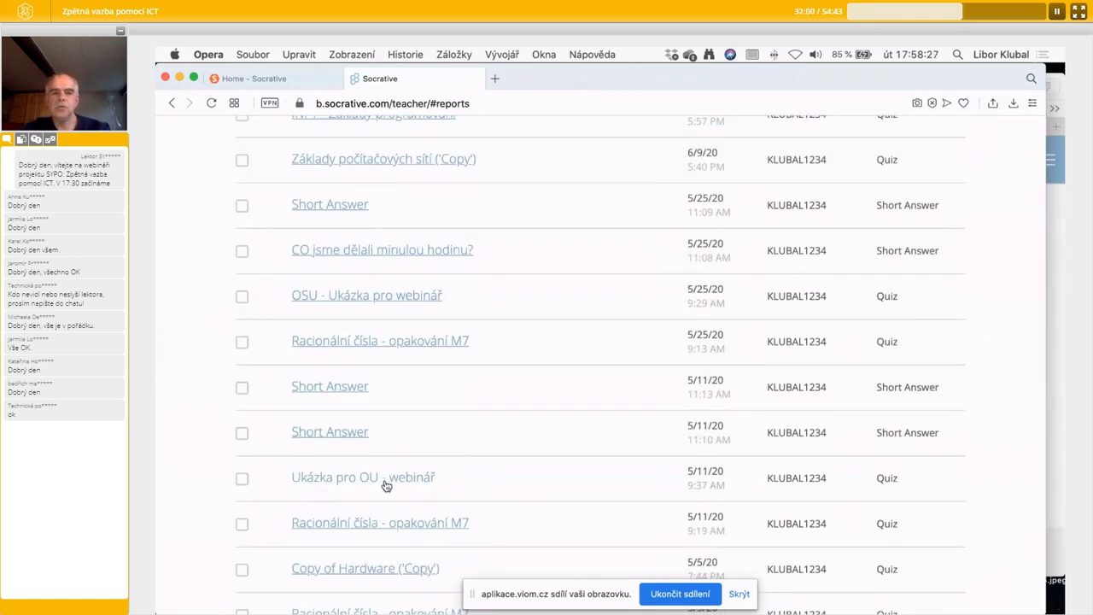
View the 5/11/20 report for "Racionální čísla - opakování M7" and the report for "Základy počítačových sítí ('Copy')".
{"action": "left_click", "coordinate": [383, 521]}
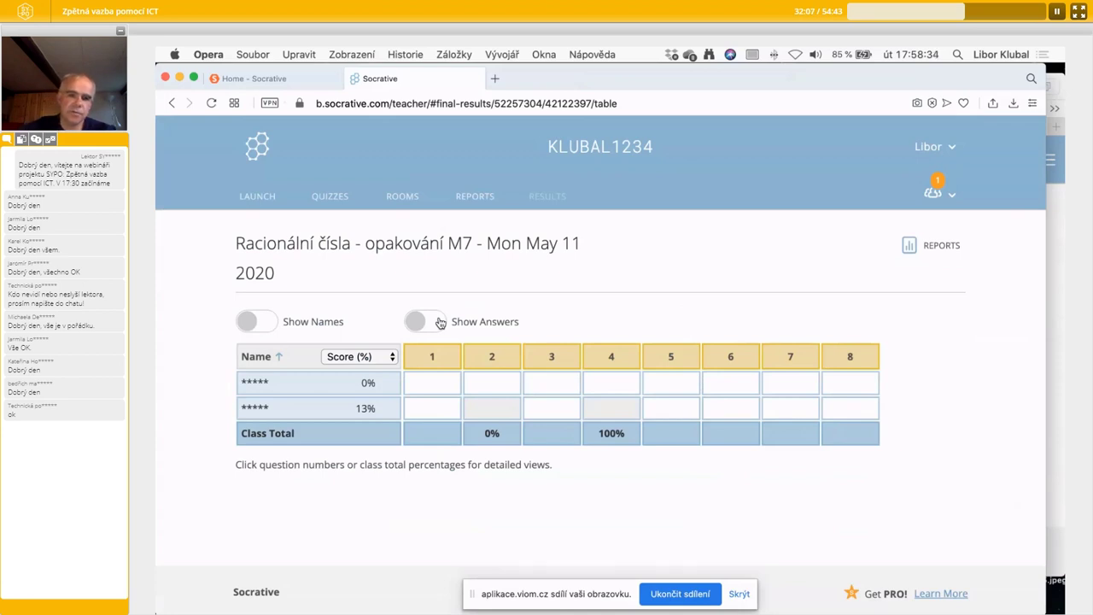
{"action": "left_click", "coordinate": [481, 203]}
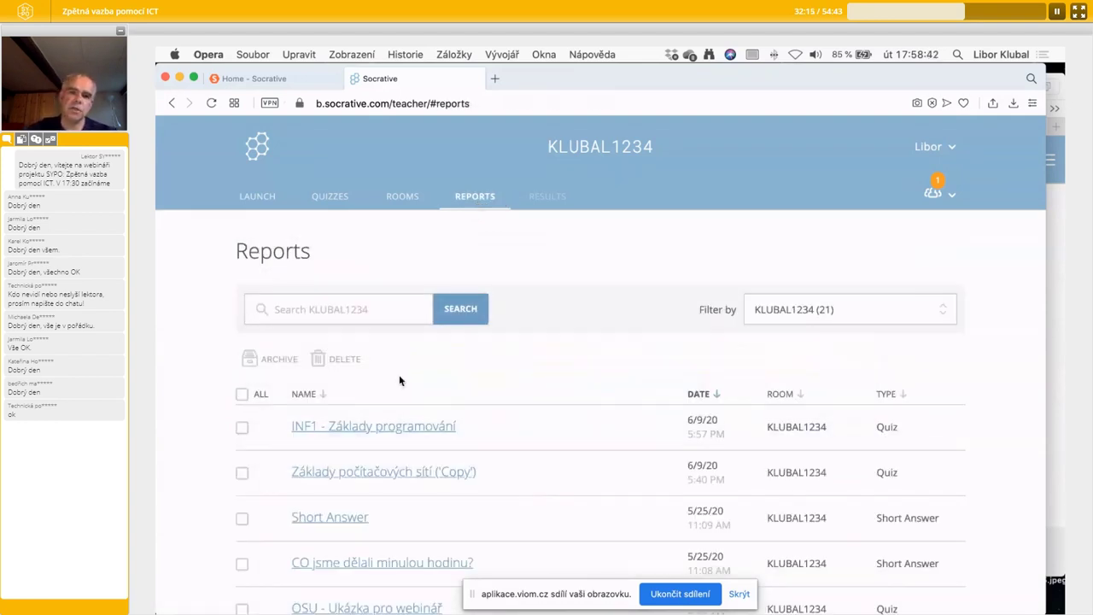
{"action": "left_click", "coordinate": [400, 478]}
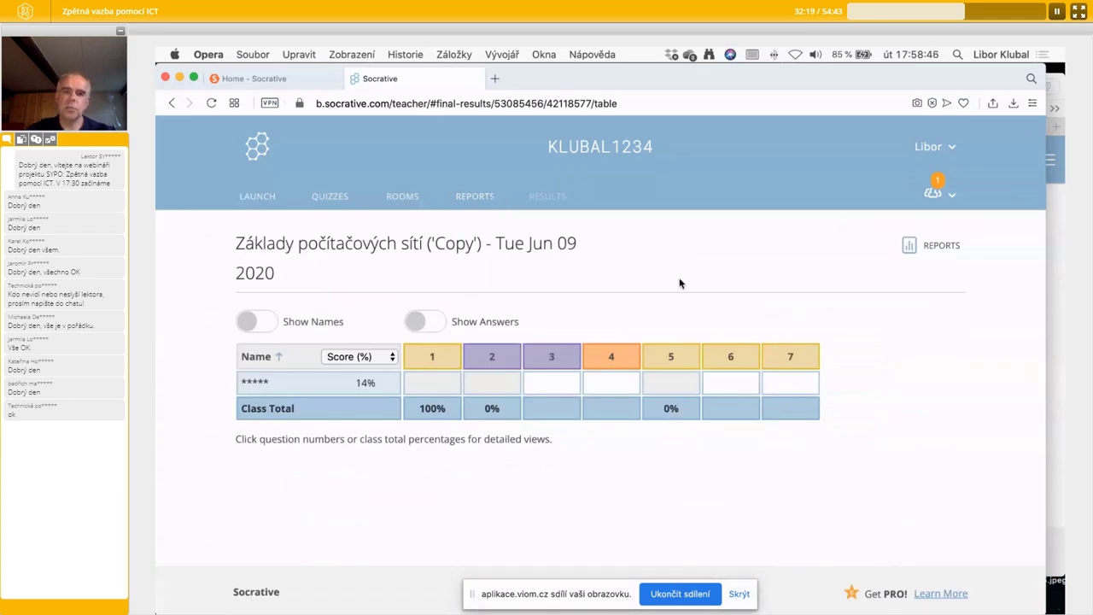
{"action": "left_click", "coordinate": [253, 198]}
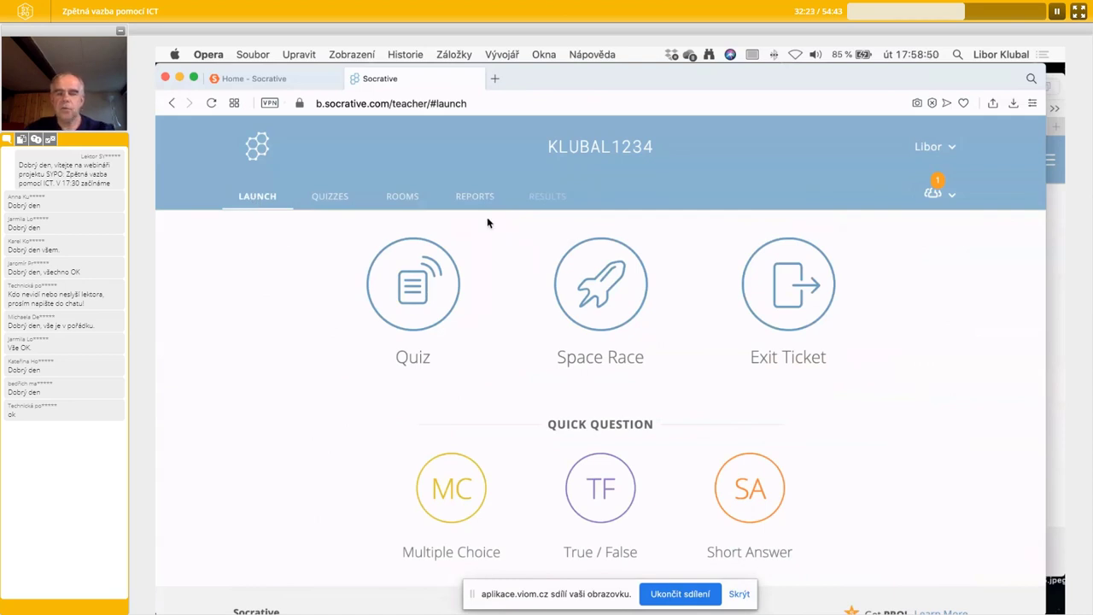
{"action": "left_click", "coordinate": [324, 196]}
{"action": "left_click", "coordinate": [920, 254]}
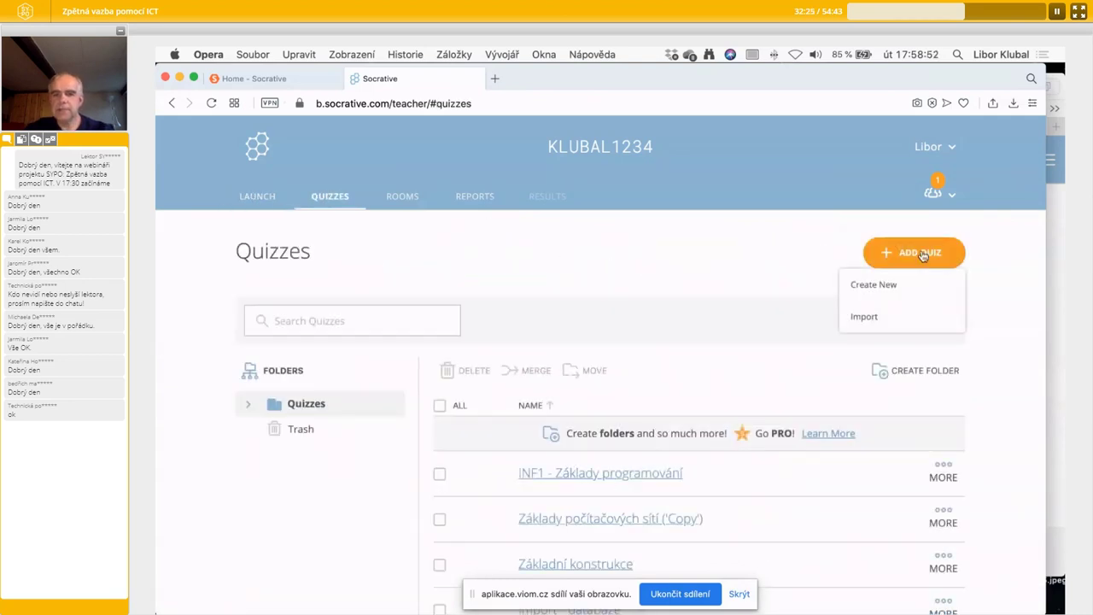
{"action": "left_click", "coordinate": [883, 294]}
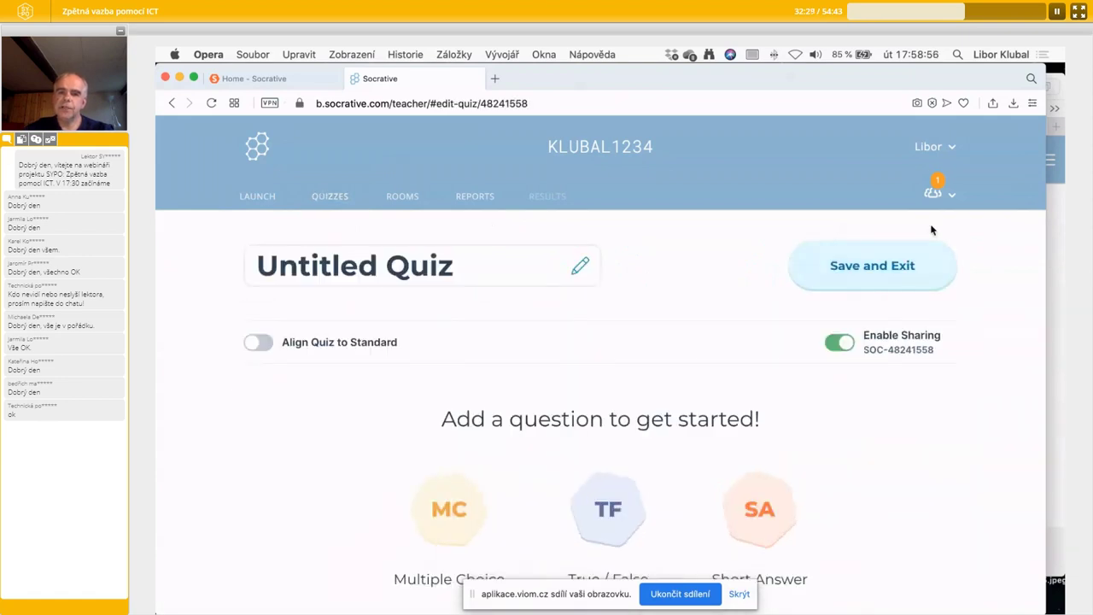
{"action": "scroll", "coordinate": [393, 222], "scroll_direction": "left", "scroll_amount": 5}
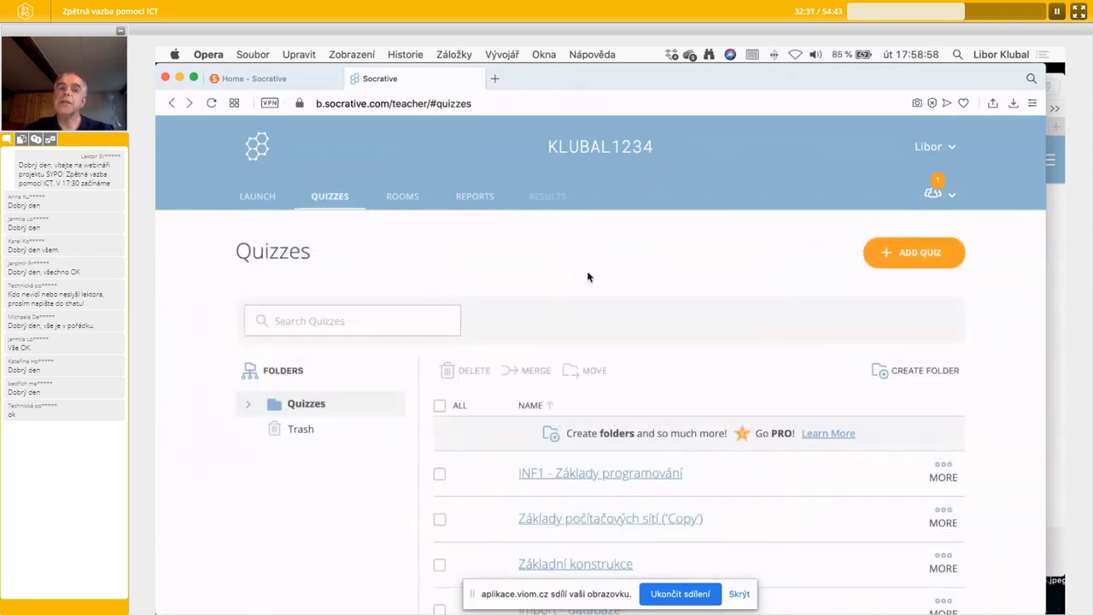
Switch to the socrativeQuizTemplate workbook in Excel and view the question type choices available for the first question row.
{"action": "left_click", "coordinate": [298, 423]}
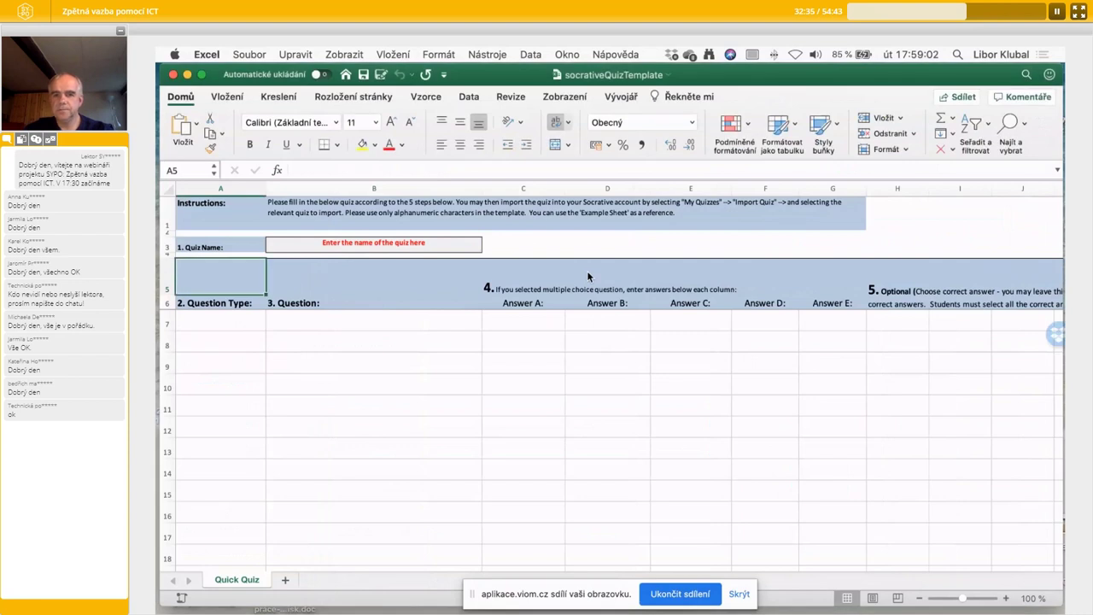
{"action": "left_click", "coordinate": [220, 325]}
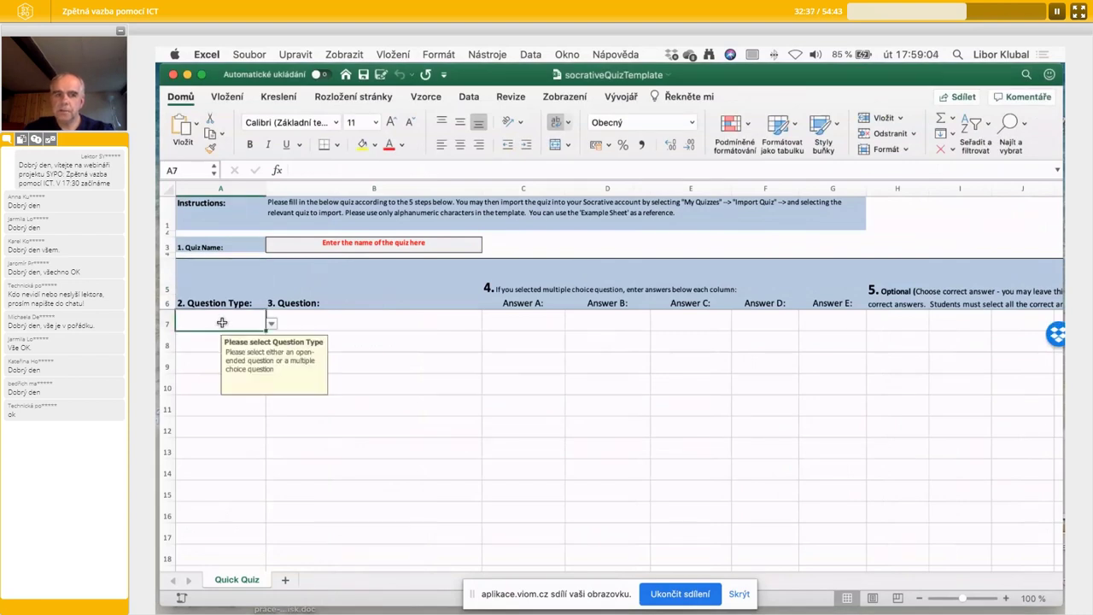
{"action": "left_click", "coordinate": [270, 324]}
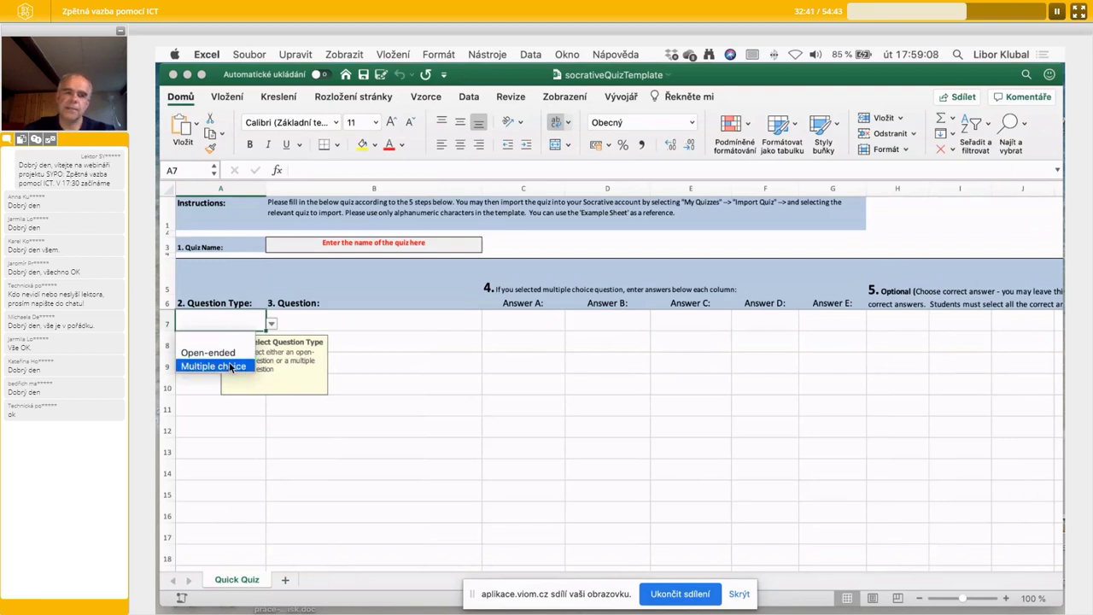
{"action": "left_click", "coordinate": [362, 319]}
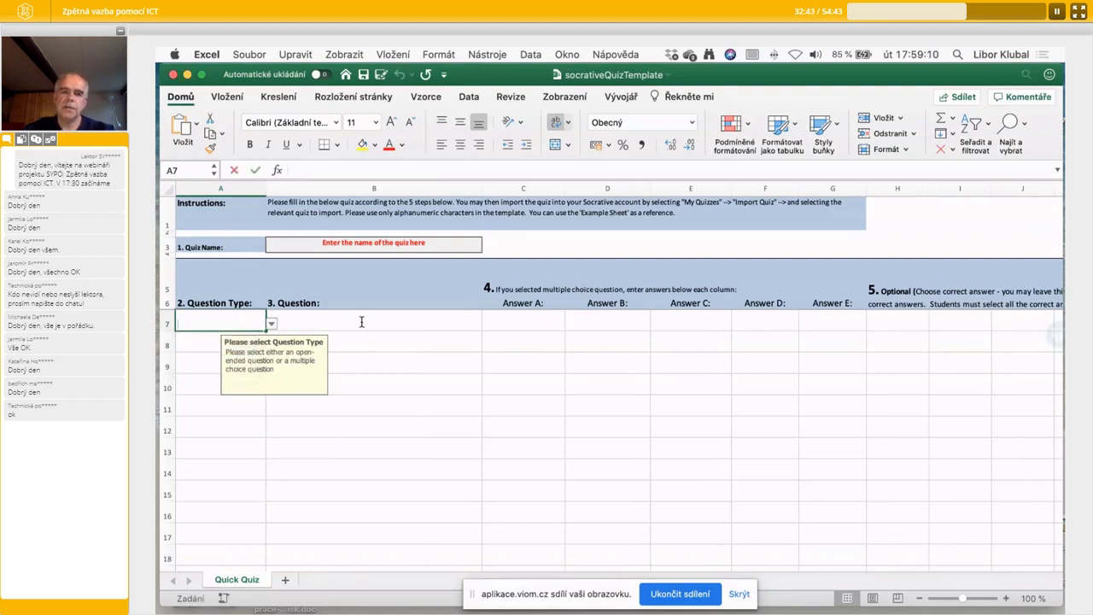
{"action": "key", "text": "Escape"}
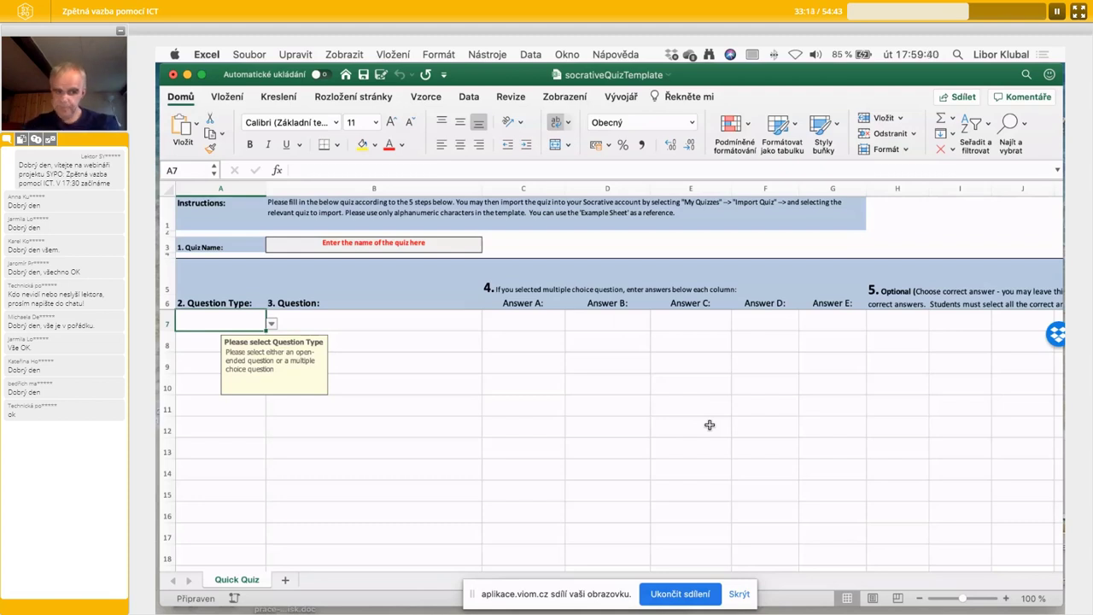
Switch back to Socrative in Opera and look over the list of quizzes.
{"action": "key", "text": "super+Tab"}
{"action": "key", "text": "super+grave"}
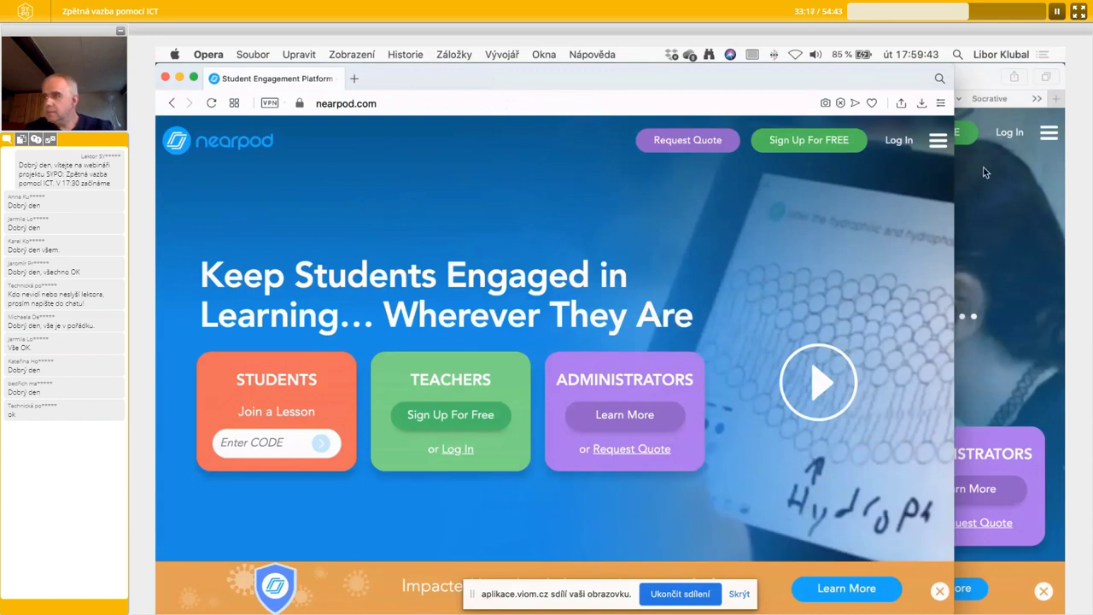
{"action": "key", "text": "super+grave"}
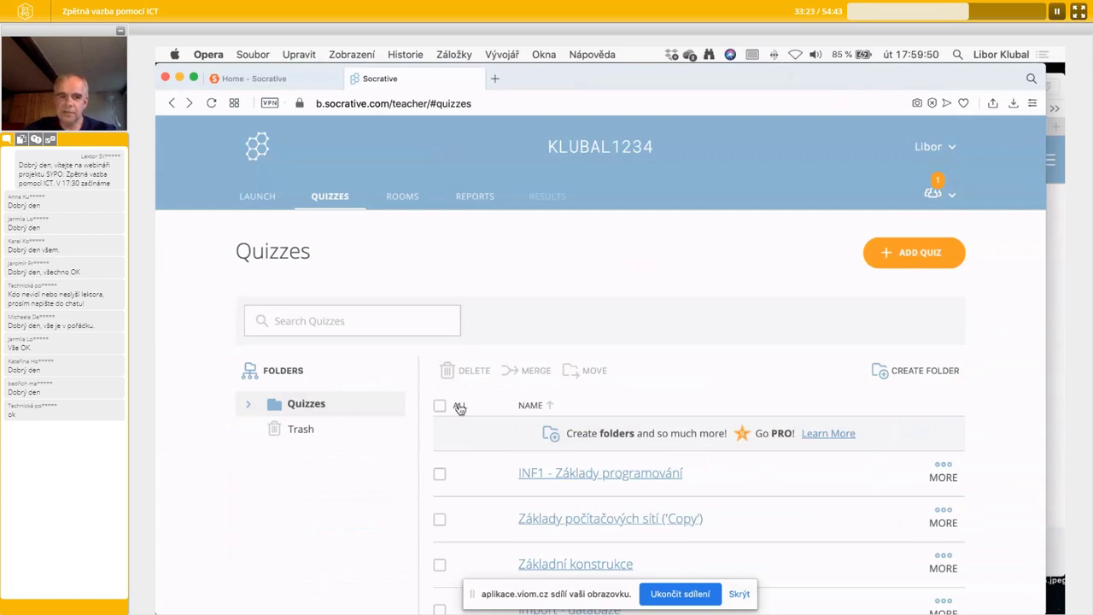
{"action": "scroll", "coordinate": [305, 592], "scroll_direction": "down", "scroll_amount": 2}
{"action": "scroll", "coordinate": [304, 593], "scroll_direction": "up", "scroll_amount": 2}
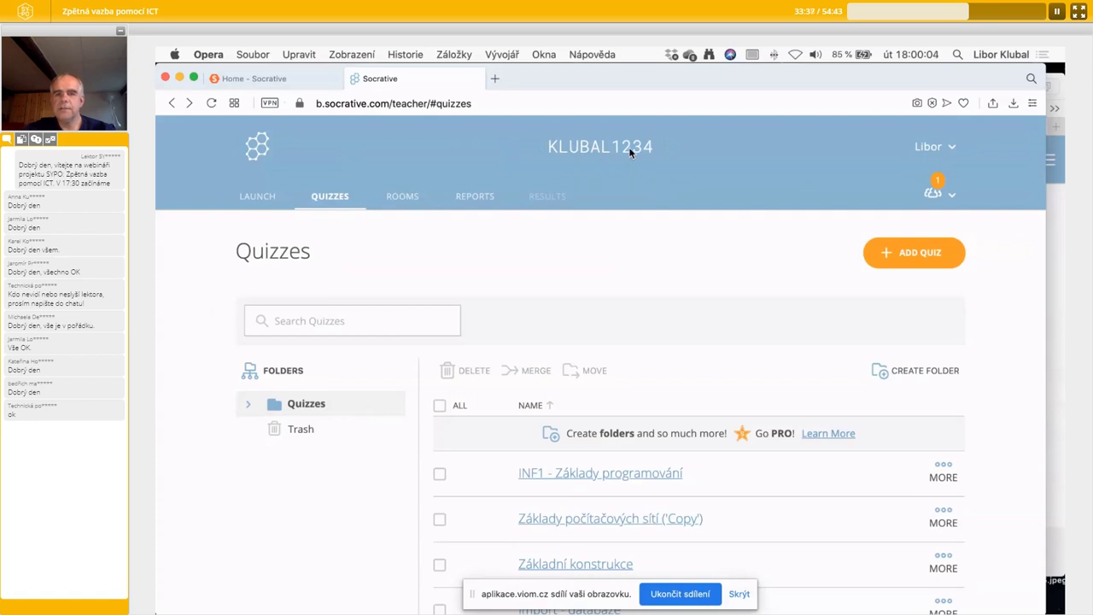
Look over Socrative's Launch, Quizzes and Reports pages, and cycle through the open Opera windows, including Nearpod.
{"action": "left_click", "coordinate": [266, 199]}
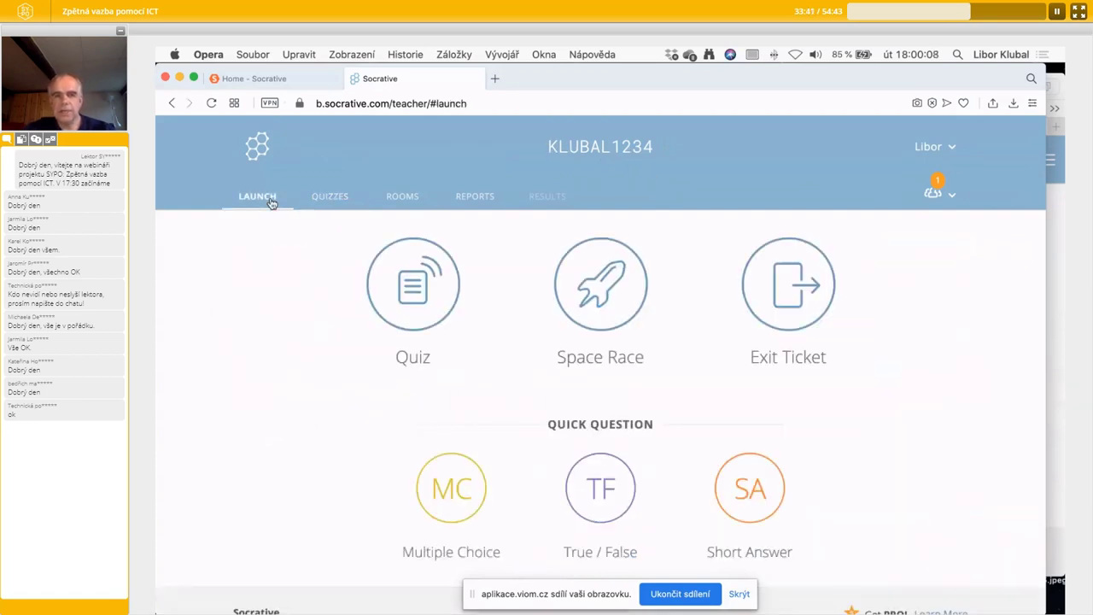
{"action": "left_click", "coordinate": [324, 201]}
{"action": "left_click", "coordinate": [260, 203]}
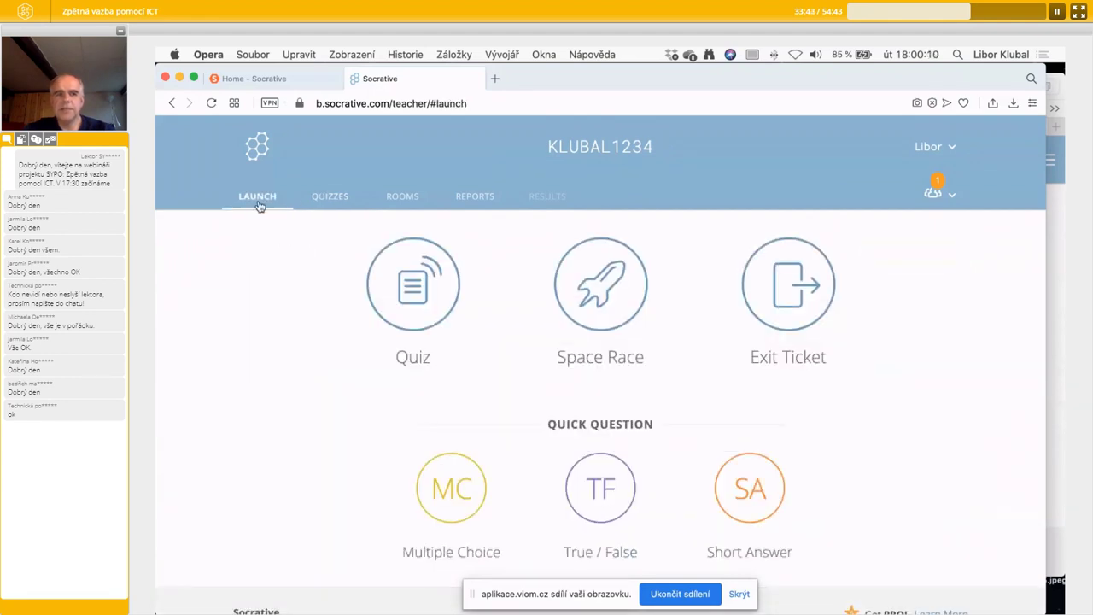
{"action": "left_click", "coordinate": [336, 200]}
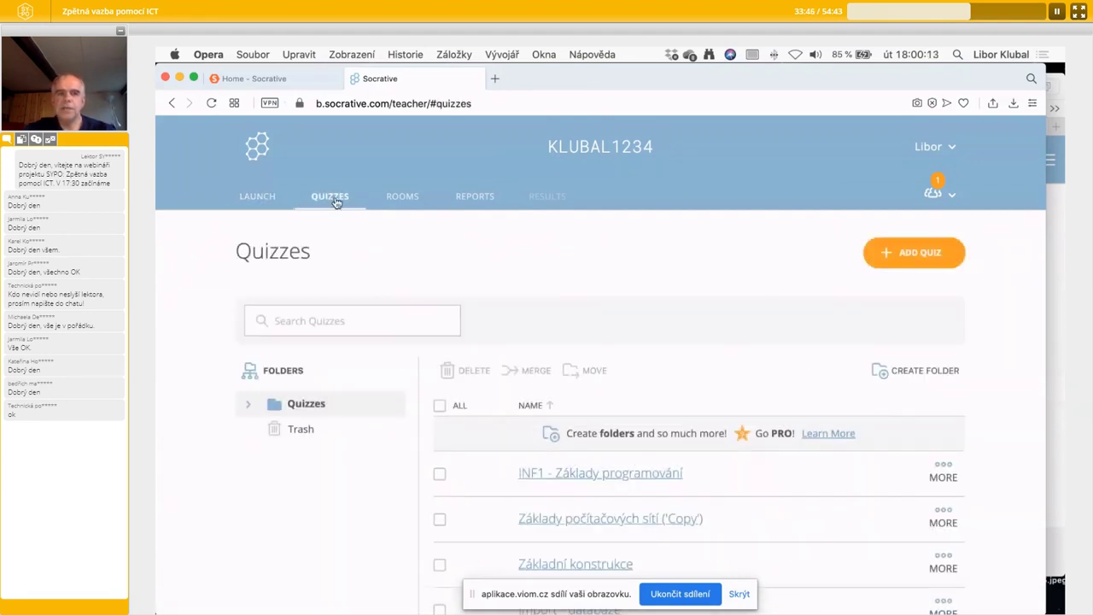
{"action": "left_click", "coordinate": [484, 197]}
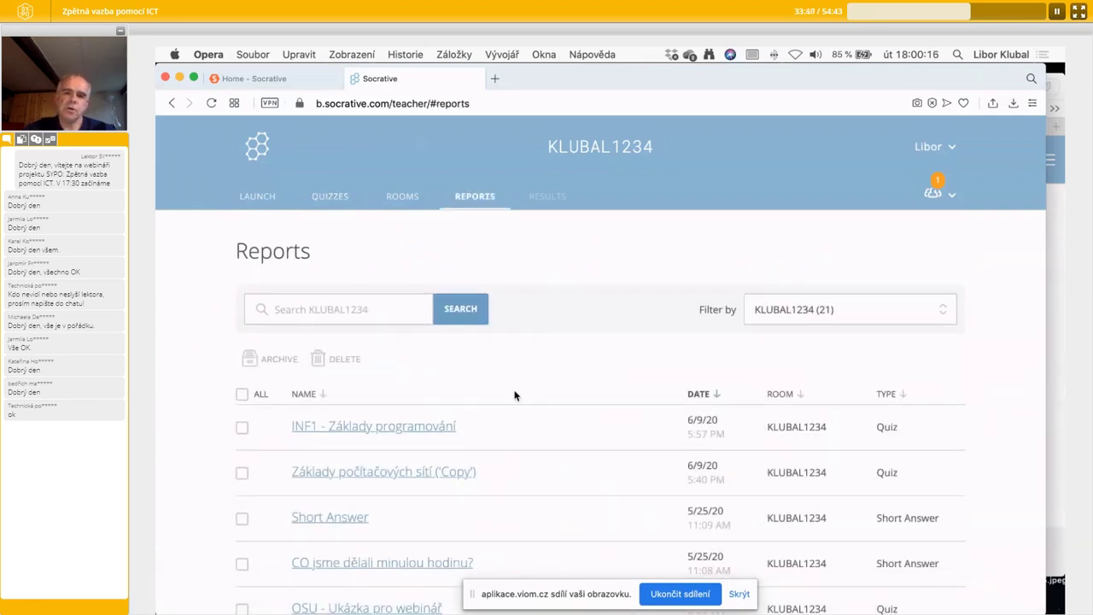
{"action": "scroll", "coordinate": [516, 395], "scroll_direction": "down", "scroll_amount": 3}
{"action": "scroll", "coordinate": [523, 436], "scroll_direction": "up", "scroll_amount": 4}
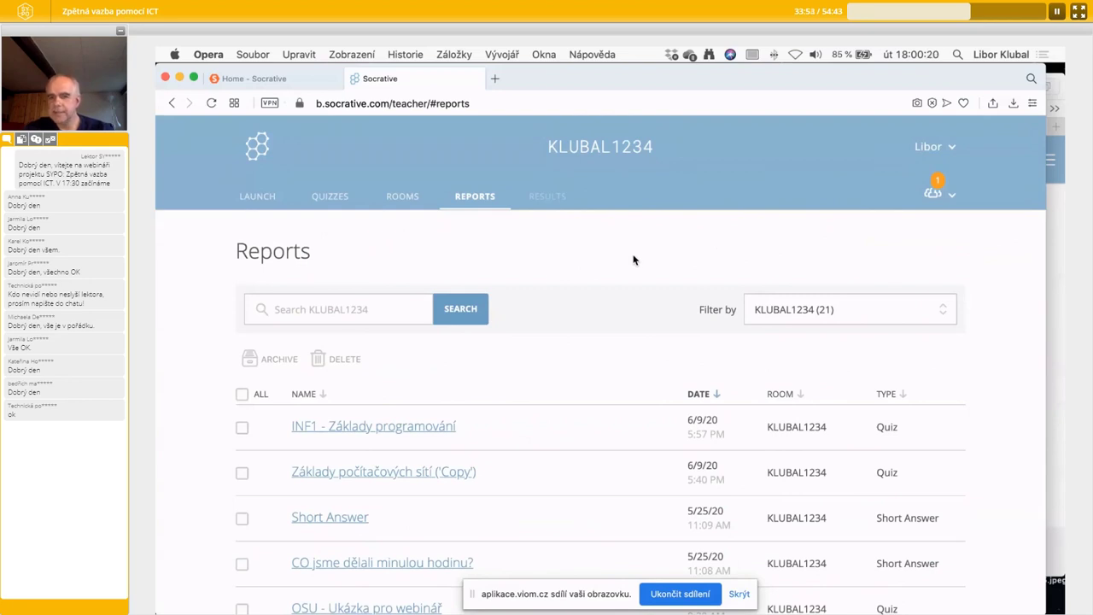
{"action": "key", "text": "super+grave"}
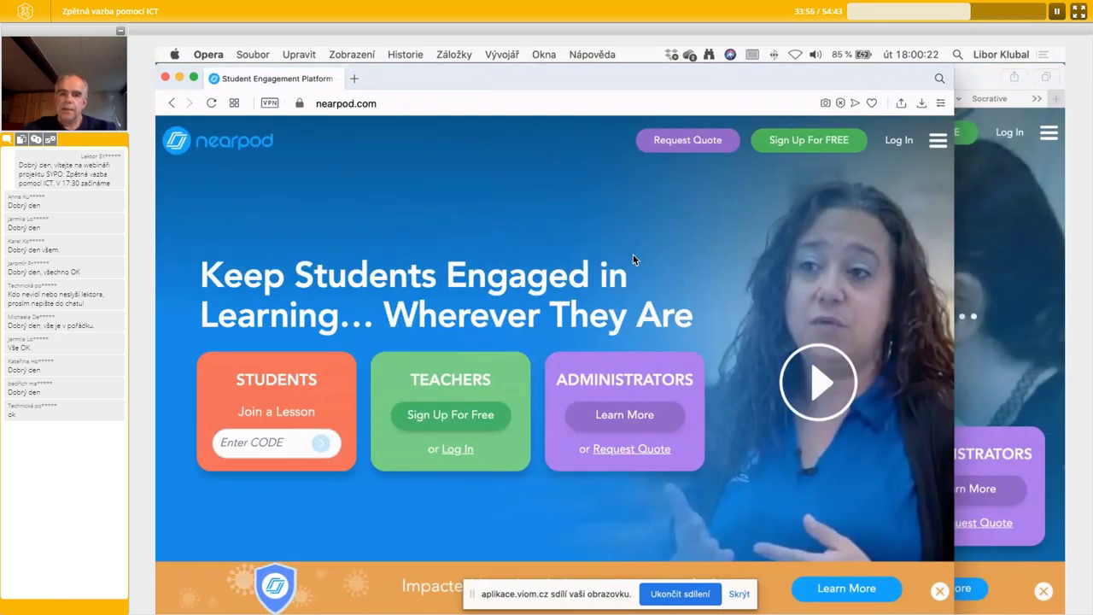
{"action": "key", "text": "super+grave"}
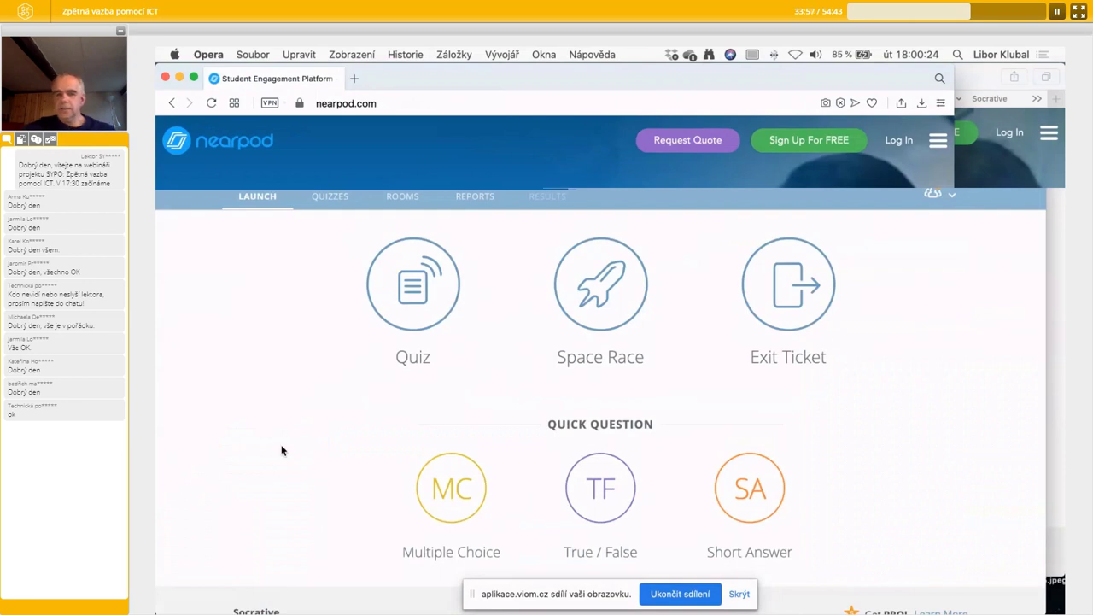
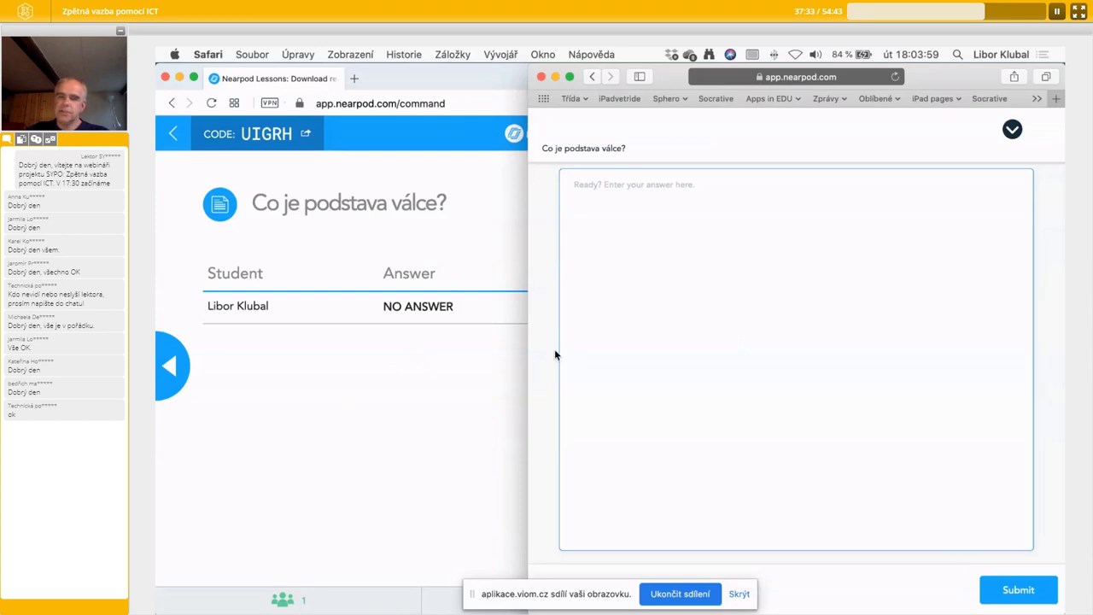
Submit "kruh" as the student's answer to "Co je podstava válce?" and bring the teacher's view forward.
{"action": "left_click", "coordinate": [596, 186]}
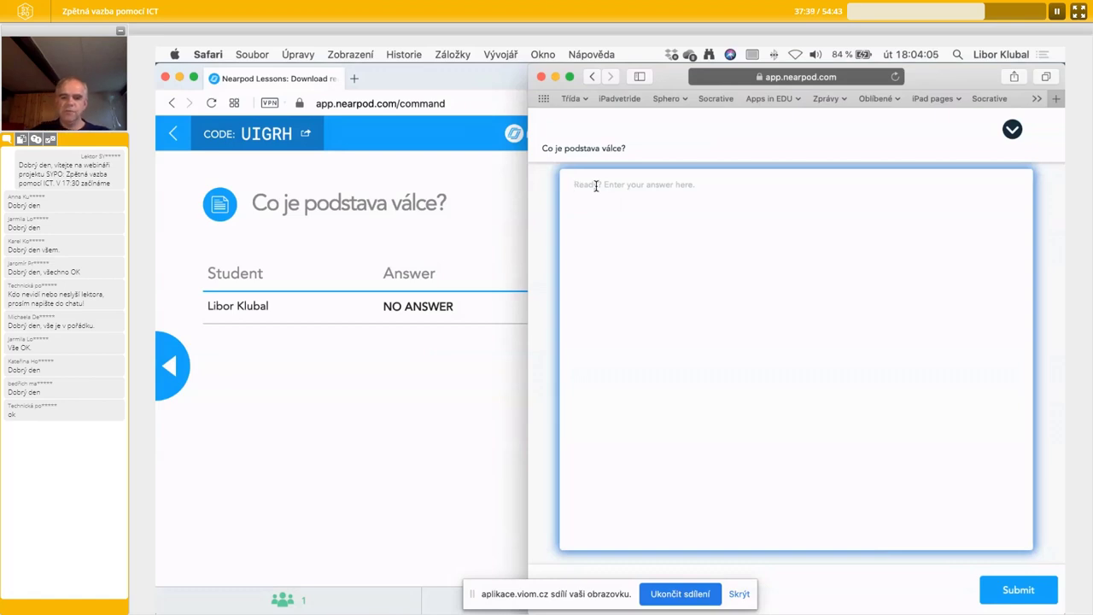
{"action": "type", "text": "kruh"}
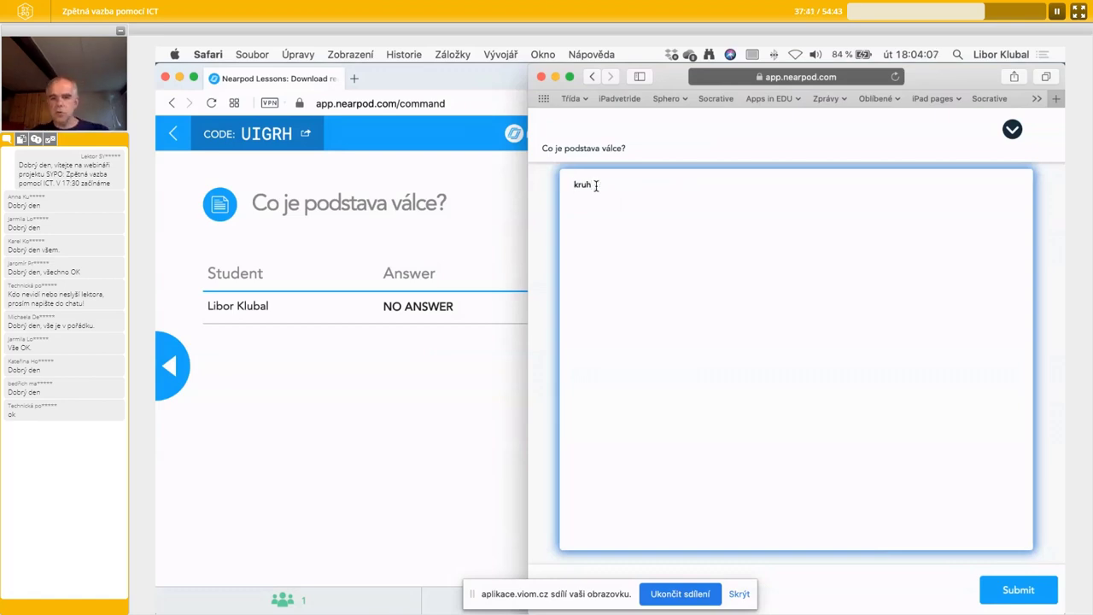
{"action": "left_click", "coordinate": [1016, 597]}
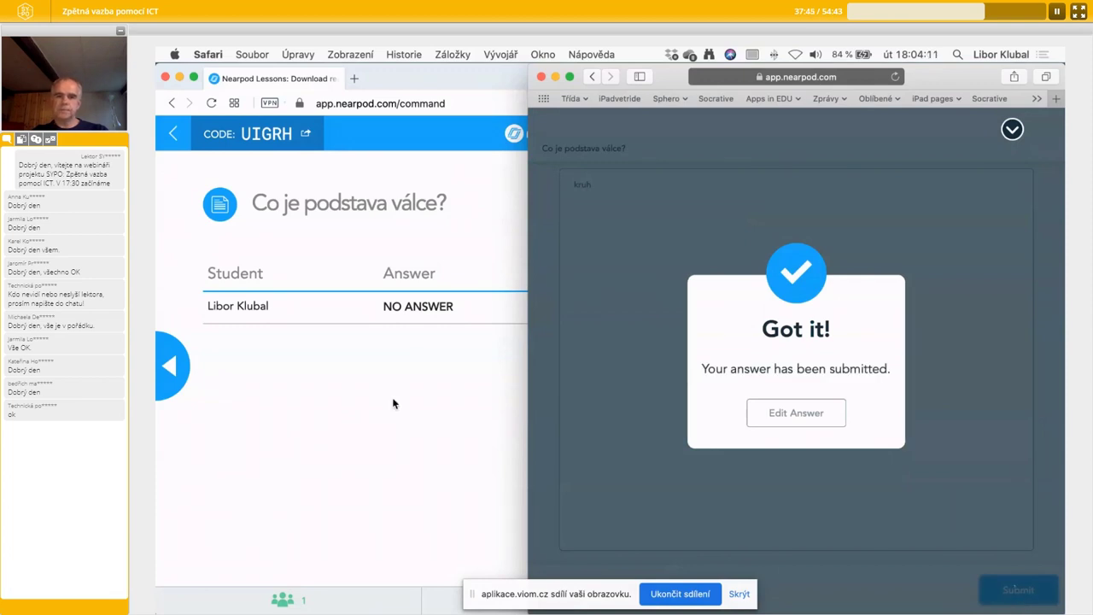
{"action": "left_click", "coordinate": [449, 349]}
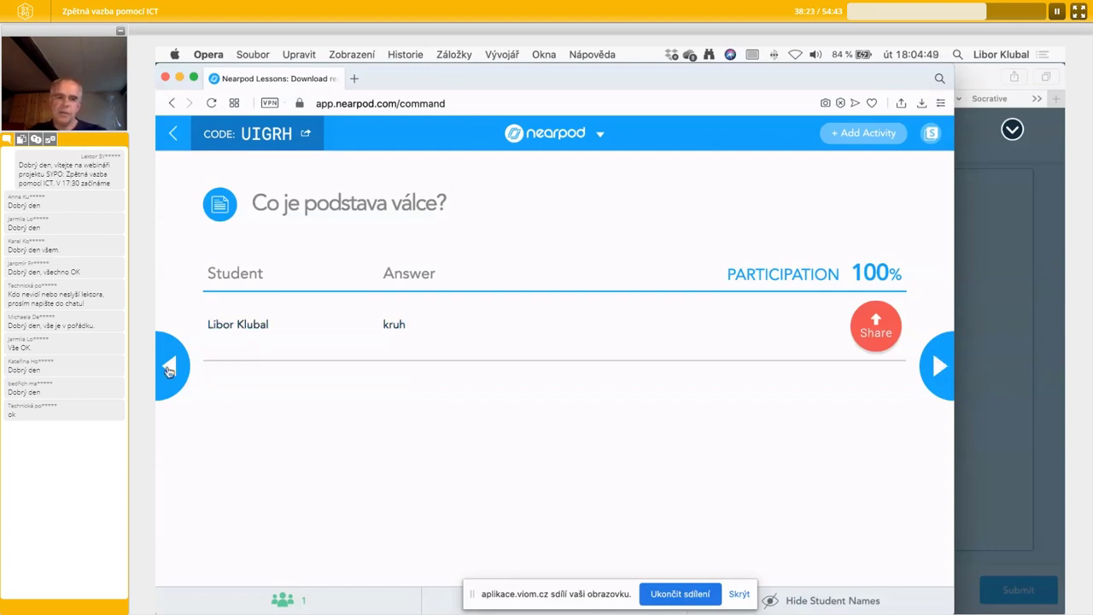
Revisit the "Výška válce" and "Podstava válce" slides and advance the lesson past "Poloměr válce" to the matching pairs activity.
{"action": "left_click", "coordinate": [933, 354]}
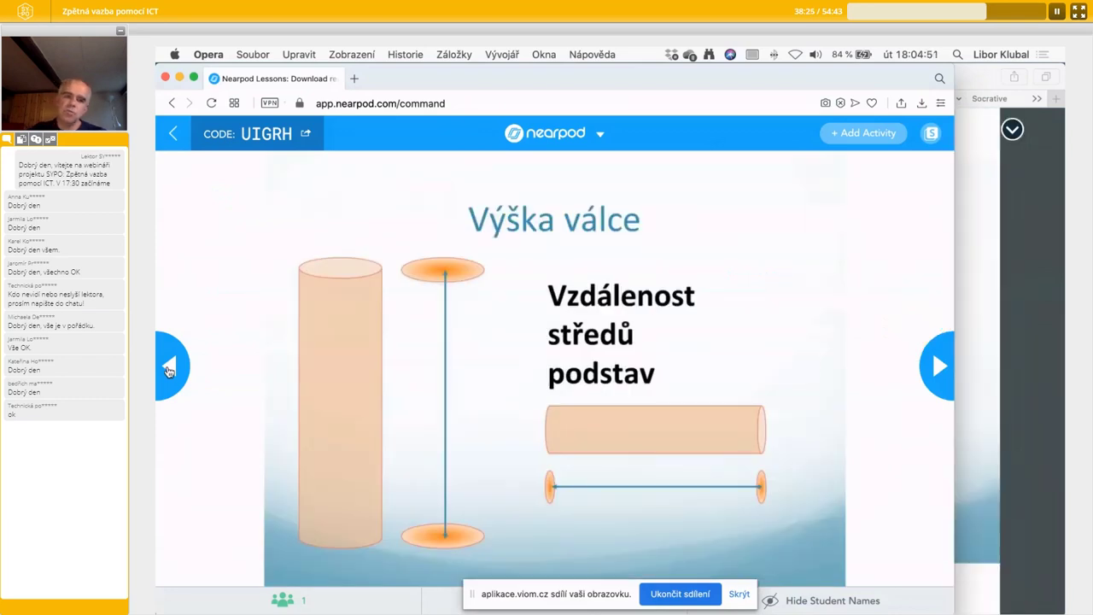
{"action": "left_click", "coordinate": [169, 370]}
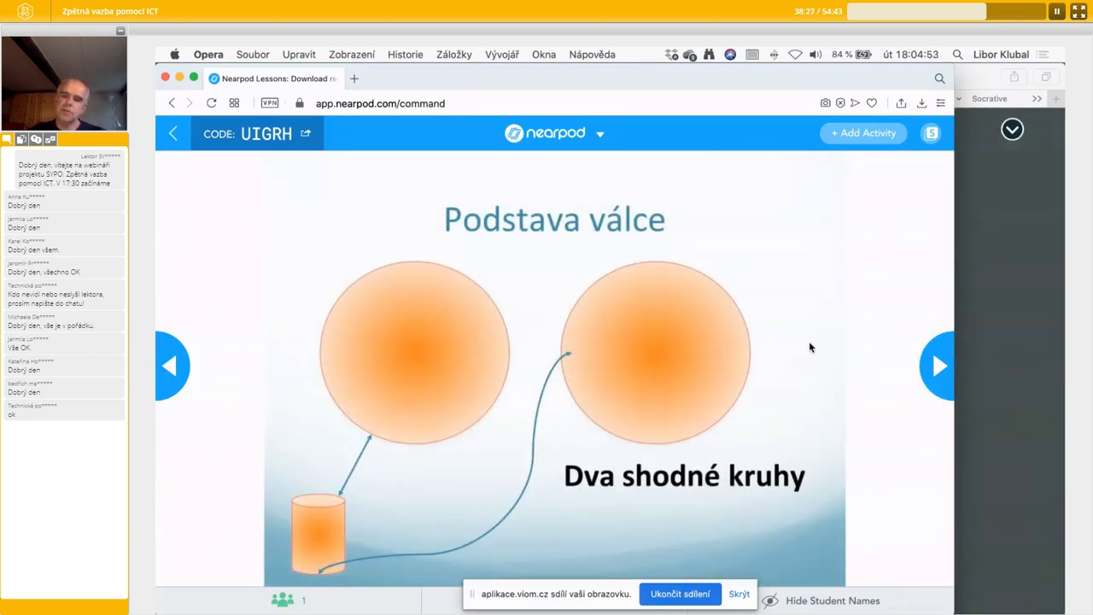
{"action": "left_click", "coordinate": [937, 367]}
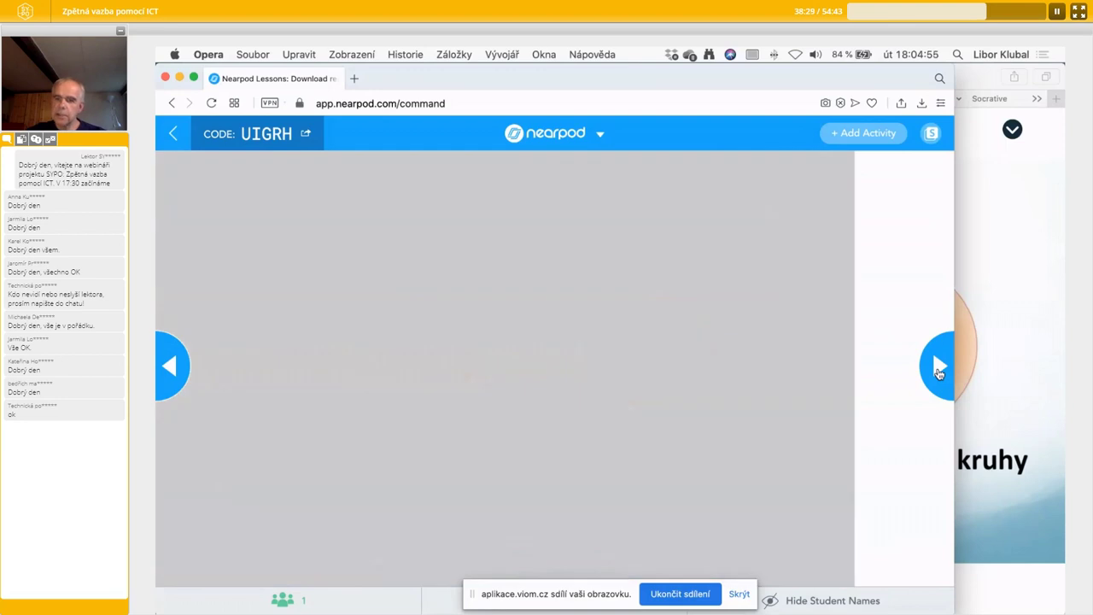
{"action": "left_click", "coordinate": [938, 367]}
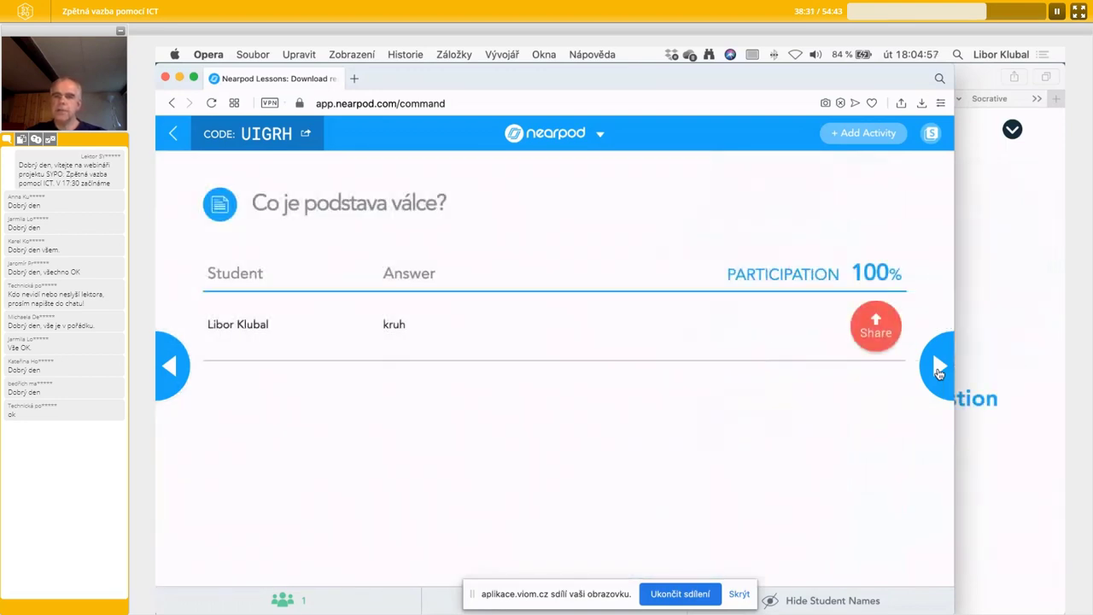
{"action": "left_click", "coordinate": [937, 367]}
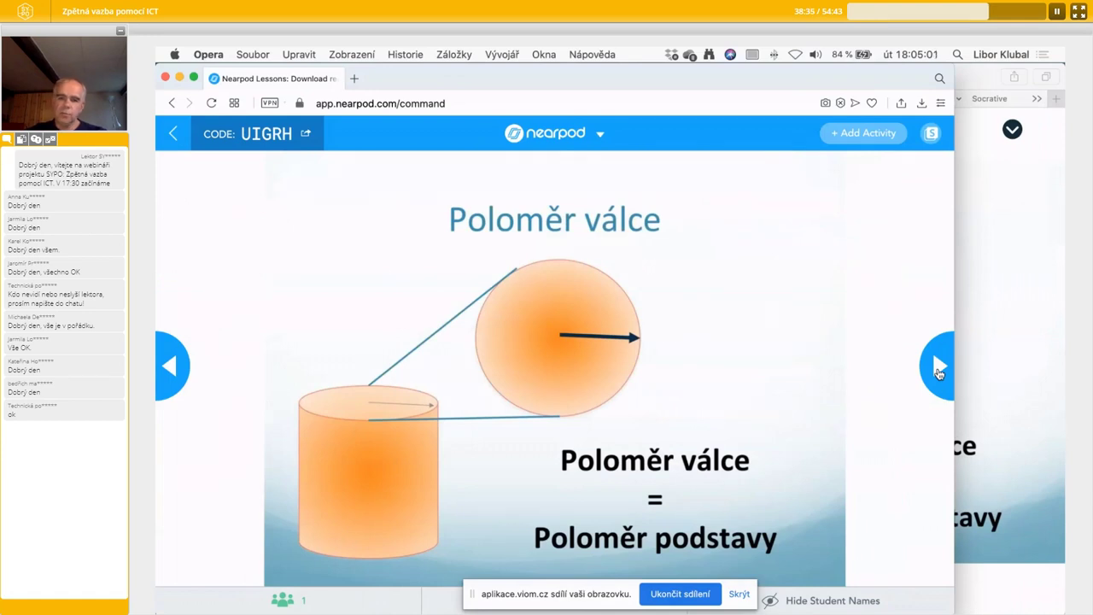
{"action": "left_click", "coordinate": [938, 367]}
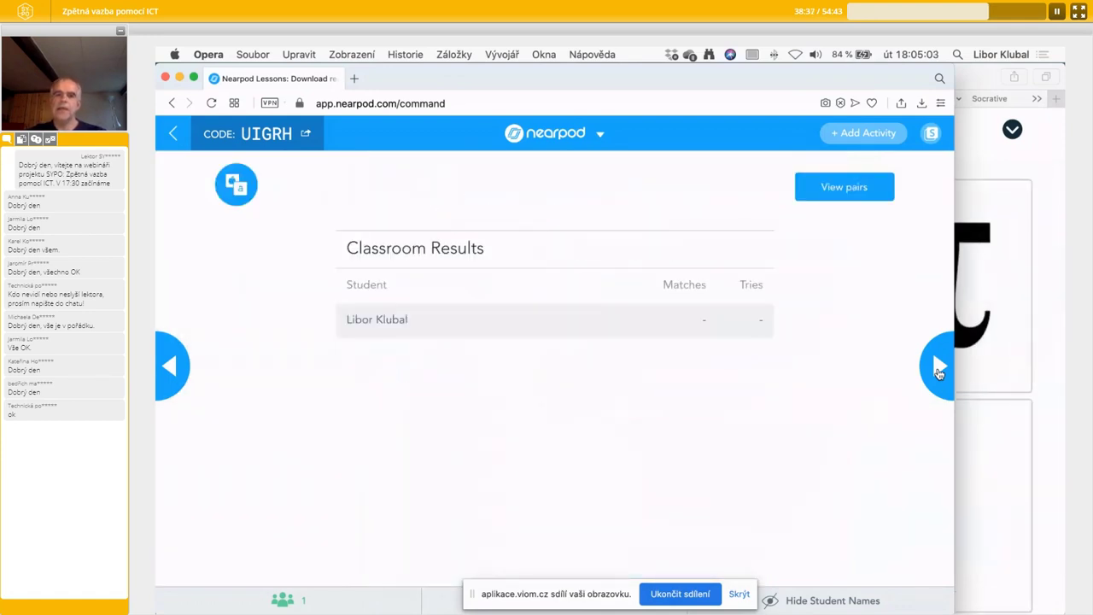
As the student, match the circle with "podstava válce" and the π symbol with "3,14", and dismiss the completion dialog.
{"action": "left_click", "coordinate": [1043, 396]}
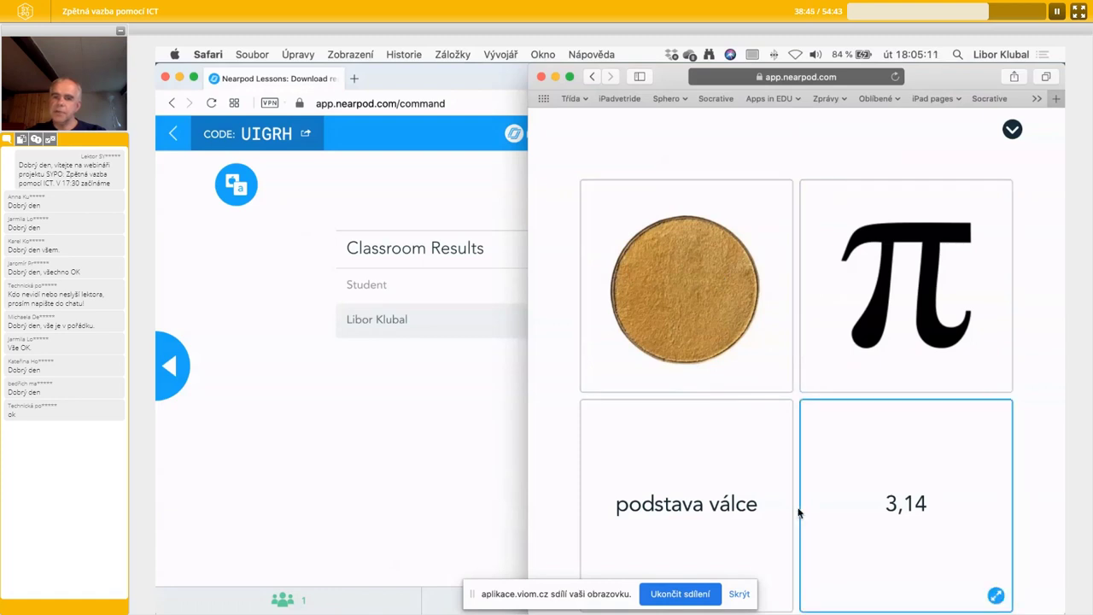
{"action": "left_click", "coordinate": [664, 290]}
{"action": "left_click", "coordinate": [695, 480]}
{"action": "left_click", "coordinate": [898, 286]}
{"action": "left_click", "coordinate": [903, 502]}
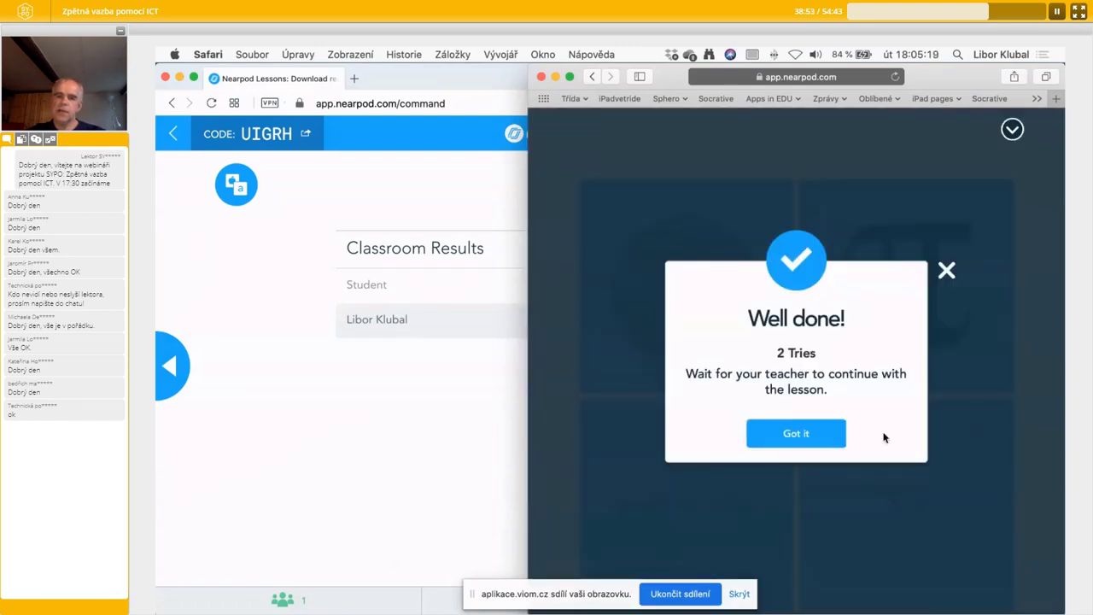
{"action": "left_click", "coordinate": [793, 433]}
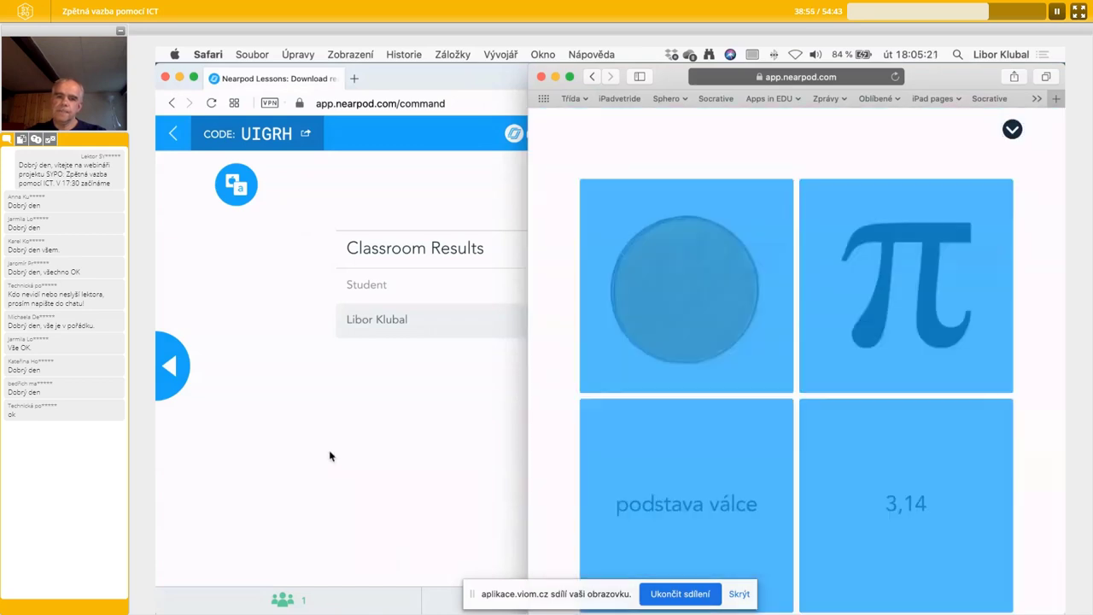
Check the matching results in the teacher's view and advance past "Objem válce" to the question "Jak se označuje poloměr podstavy?".
{"action": "left_click", "coordinate": [330, 456]}
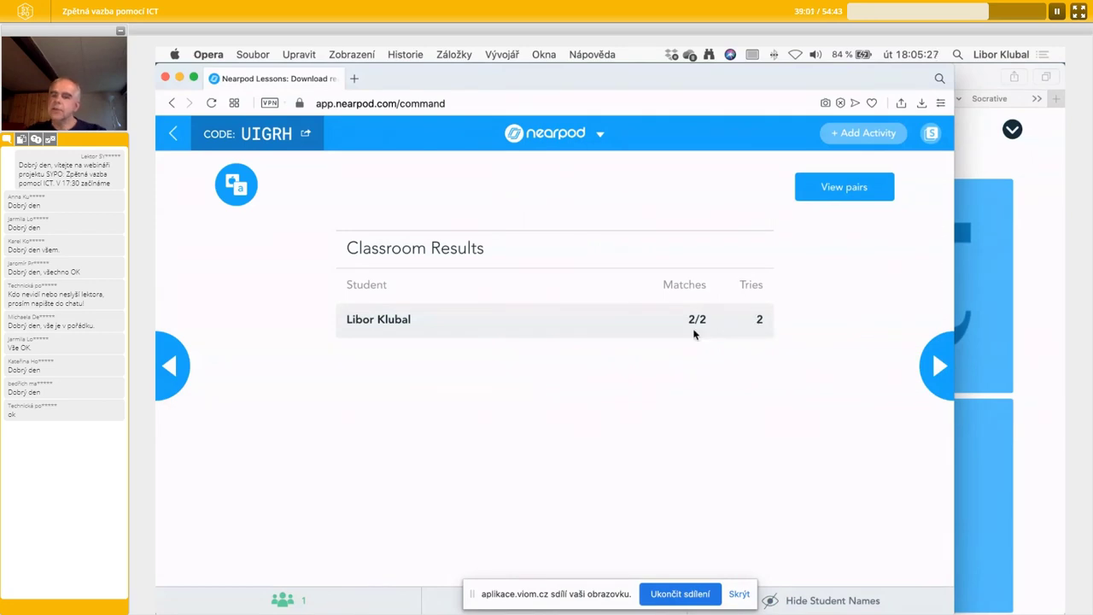
{"action": "left_click", "coordinate": [939, 367]}
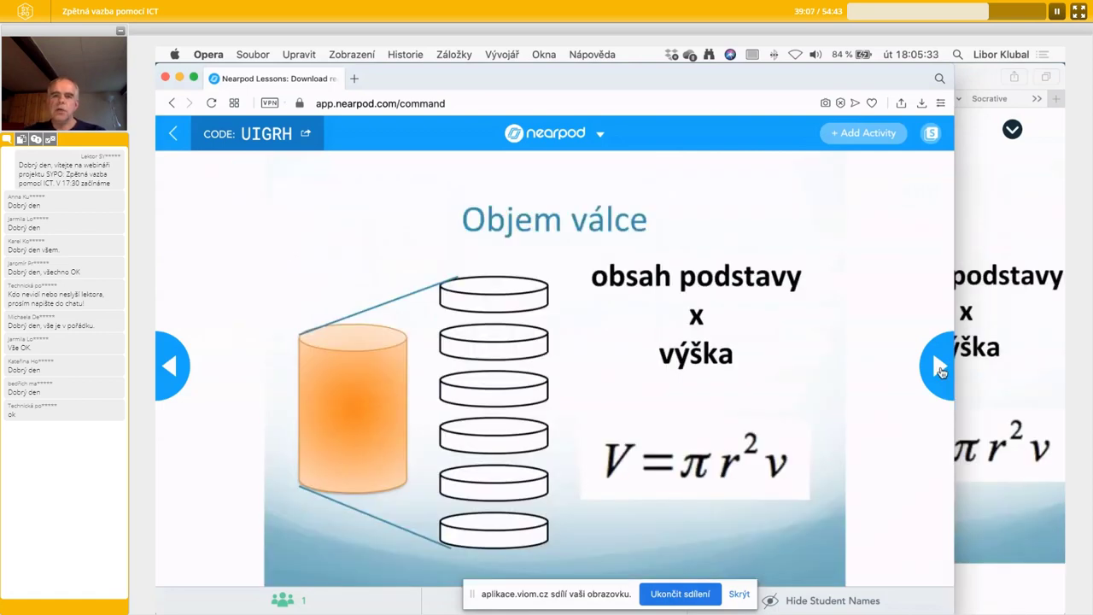
{"action": "left_click", "coordinate": [939, 367]}
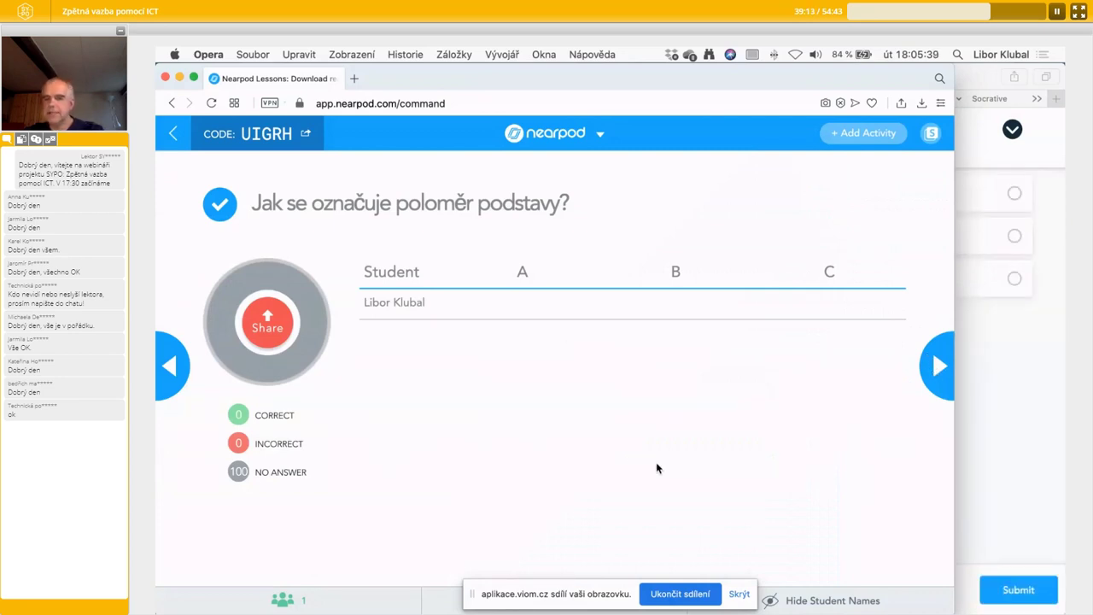
As the student, answer "Jak se označuje poloměr podstavy?" with option B, "r", and submit it.
{"action": "left_click", "coordinate": [995, 357]}
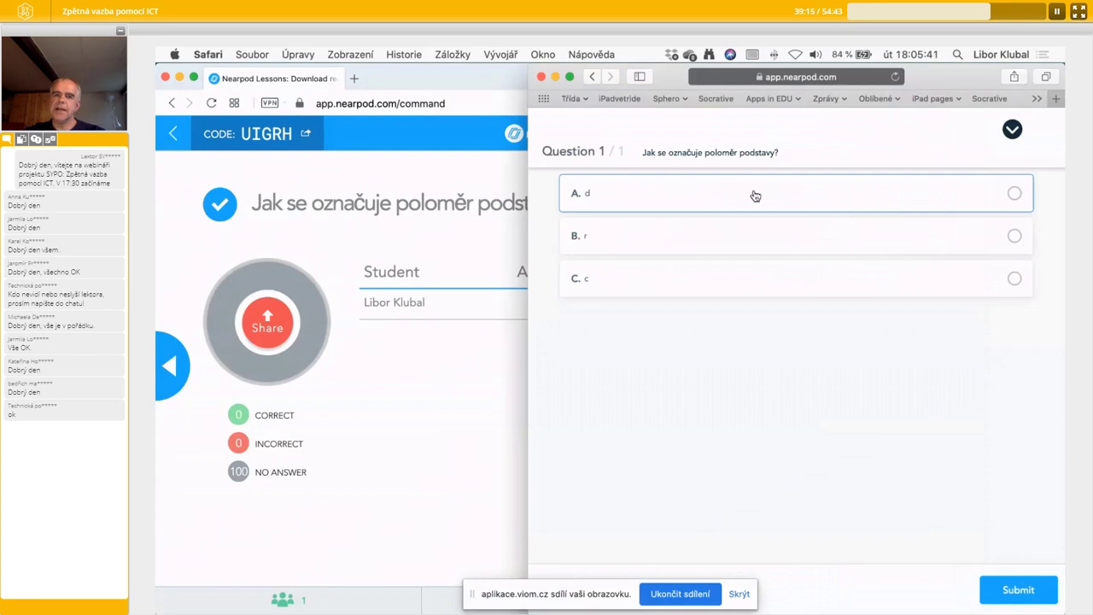
{"action": "left_click", "coordinate": [746, 242]}
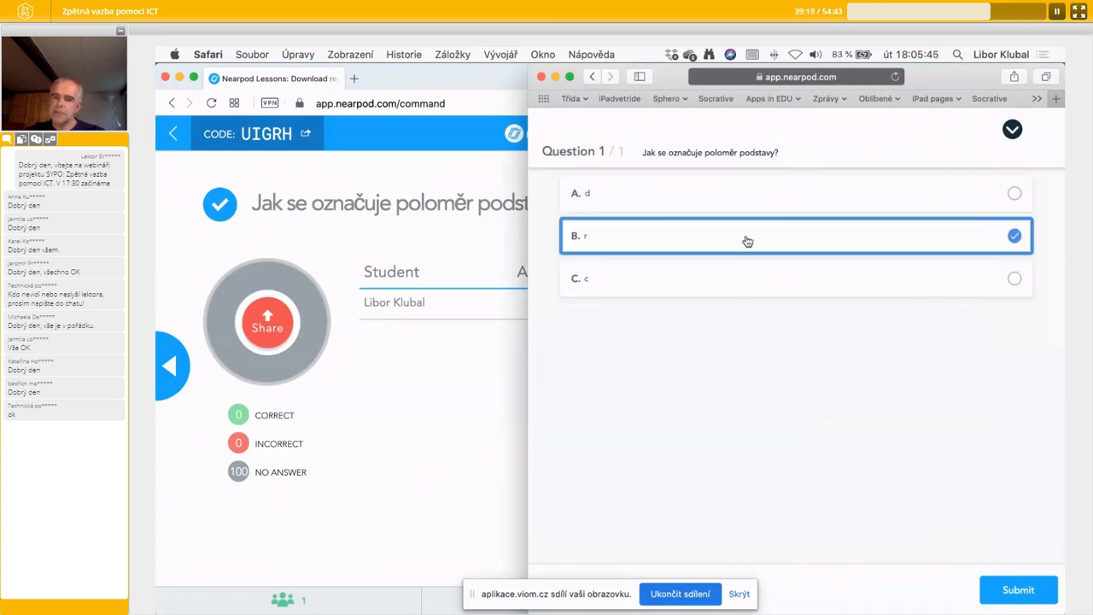
{"action": "left_click", "coordinate": [1031, 587]}
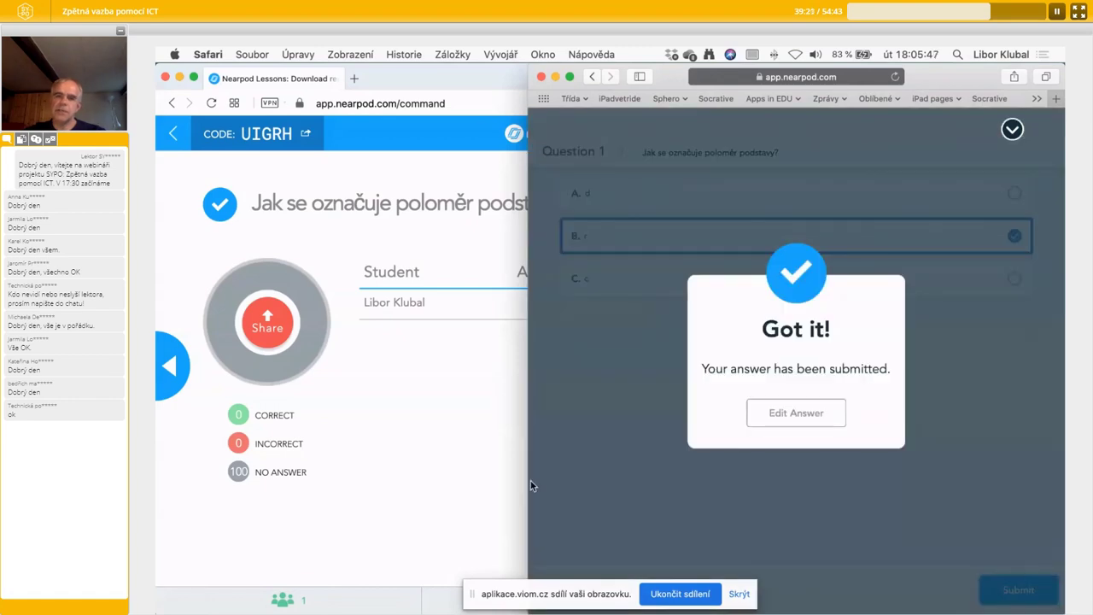
In the teacher's view, advance the lesson past "Povrch válce" and the labelled cylinder slide to the coordinate grid drawing activity.
{"action": "left_click", "coordinate": [469, 430]}
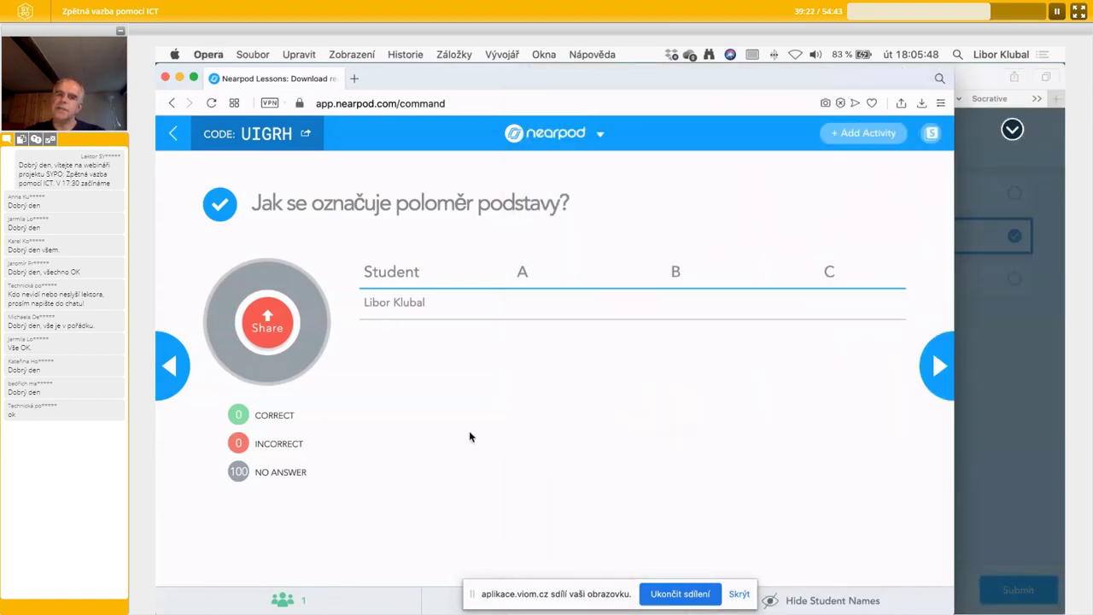
{"action": "left_click", "coordinate": [939, 375]}
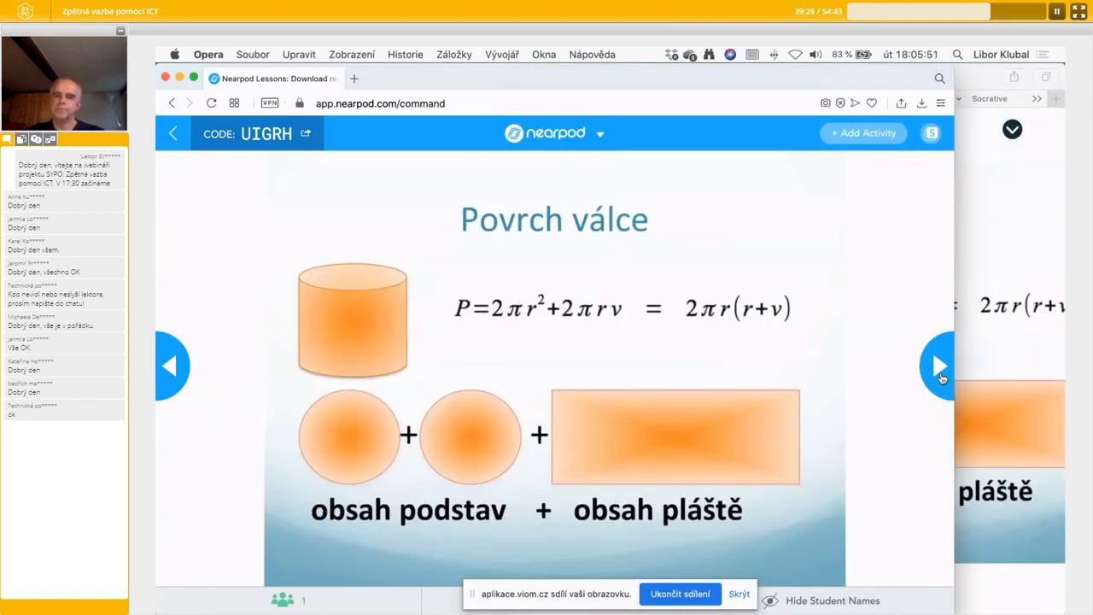
{"action": "left_click", "coordinate": [939, 367]}
{"action": "left_click", "coordinate": [939, 367]}
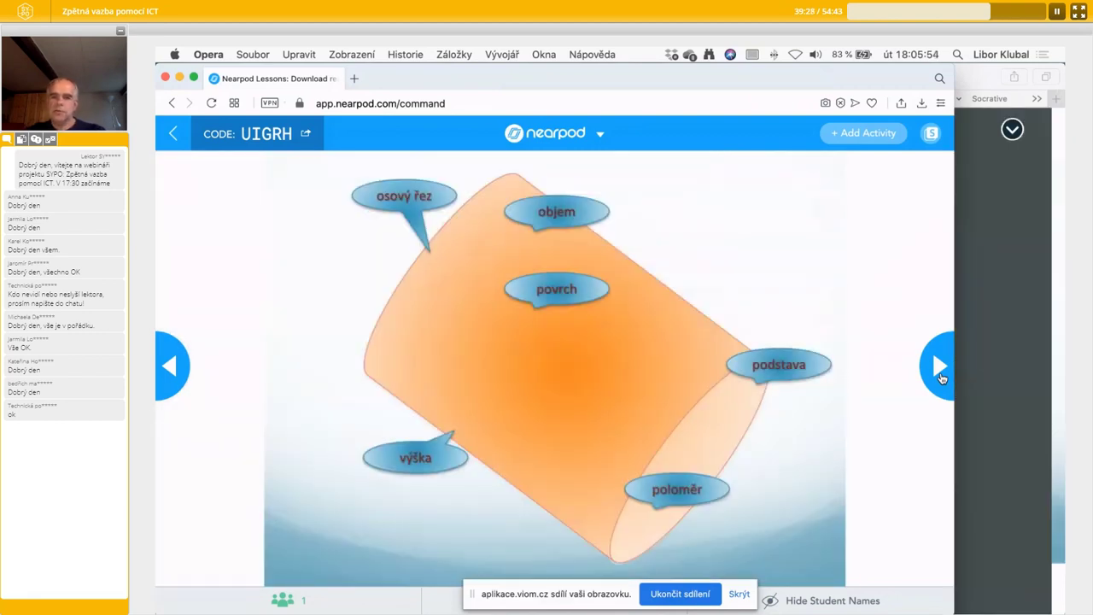
{"action": "left_click", "coordinate": [939, 367]}
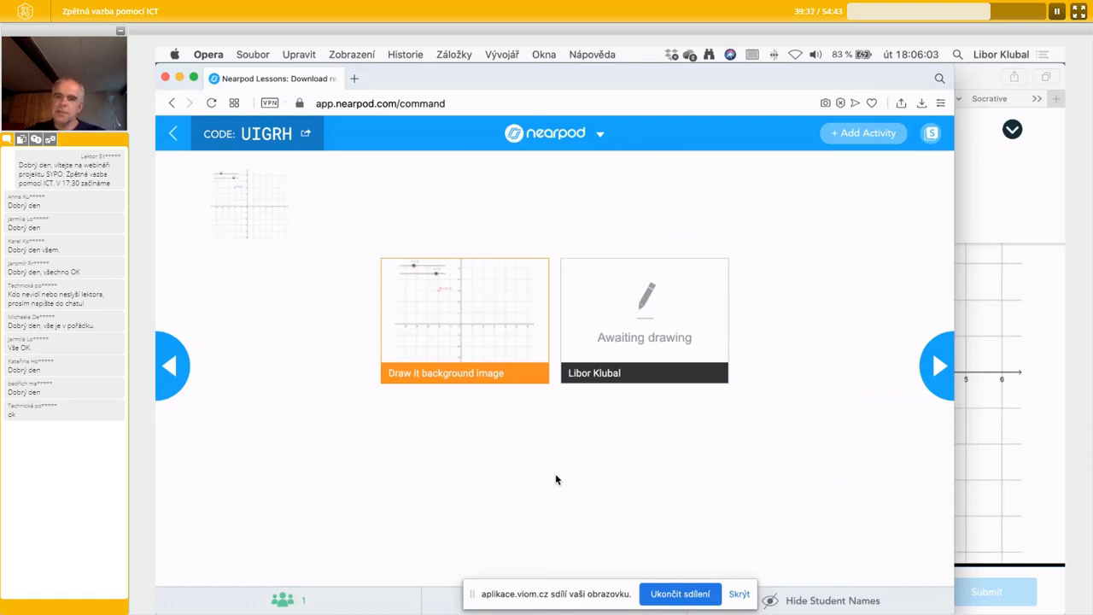
As the student, draw a freehand square with both diagonals below point A on the grid, submit it, and return to the teacher's view.
{"action": "left_click", "coordinate": [1027, 200]}
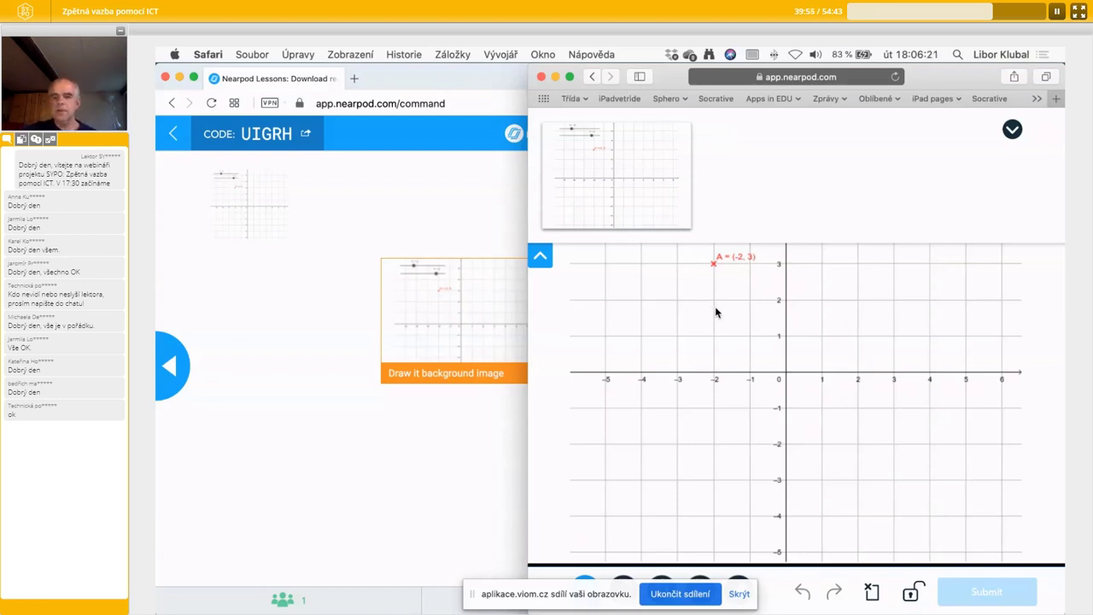
{"action": "mouse_move", "coordinate": [716, 307]}
{"action": "left_mouse_down"}
{"action": "mouse_move", "coordinate": [705, 499]}
{"action": "mouse_move", "coordinate": [895, 476]}
{"action": "mouse_move", "coordinate": [893, 363]}
{"action": "mouse_move", "coordinate": [746, 300]}
{"action": "mouse_move", "coordinate": [705, 305]}
{"action": "mouse_move", "coordinate": [910, 471]}
{"action": "left_mouse_up"}
{"action": "mouse_move", "coordinate": [709, 476]}
{"action": "left_mouse_down"}
{"action": "mouse_move", "coordinate": [811, 371]}
{"action": "mouse_move", "coordinate": [892, 310]}
{"action": "left_mouse_up"}
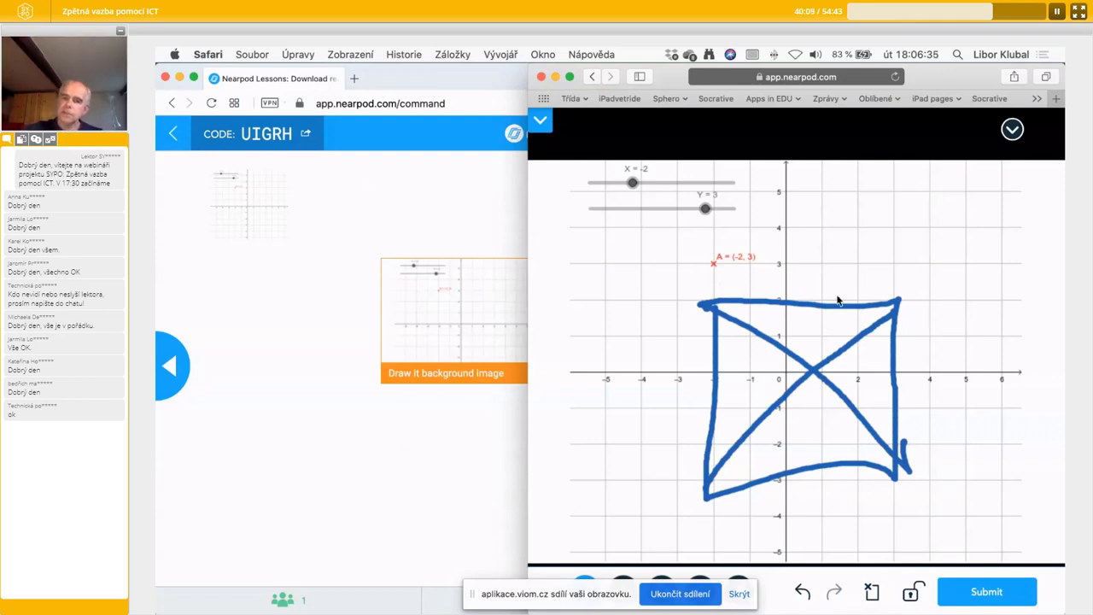
{"action": "left_click", "coordinate": [972, 592]}
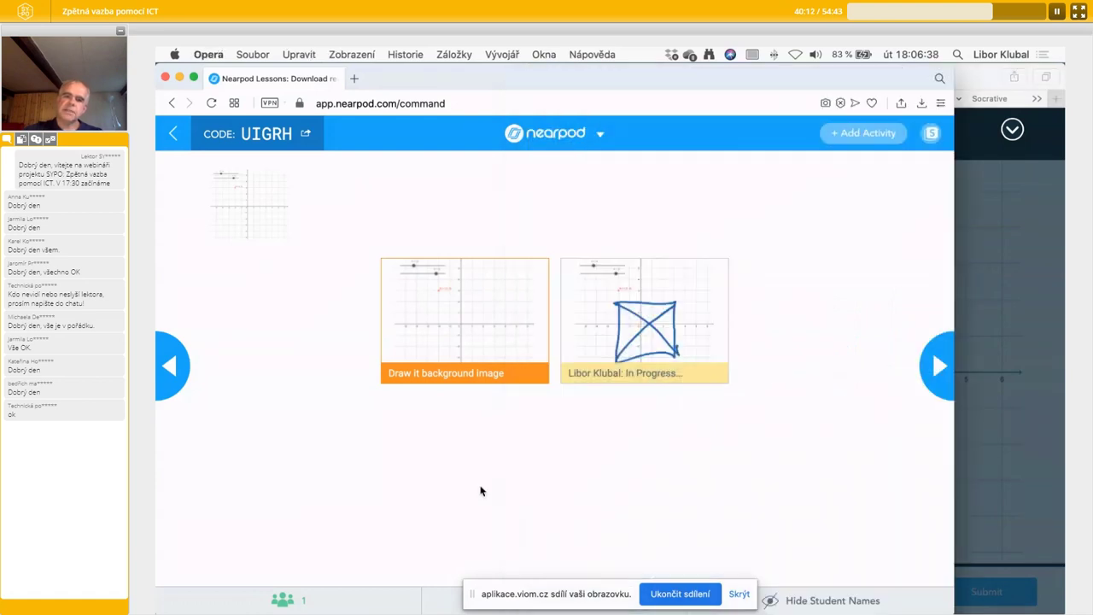
{"action": "left_click", "coordinate": [481, 491]}
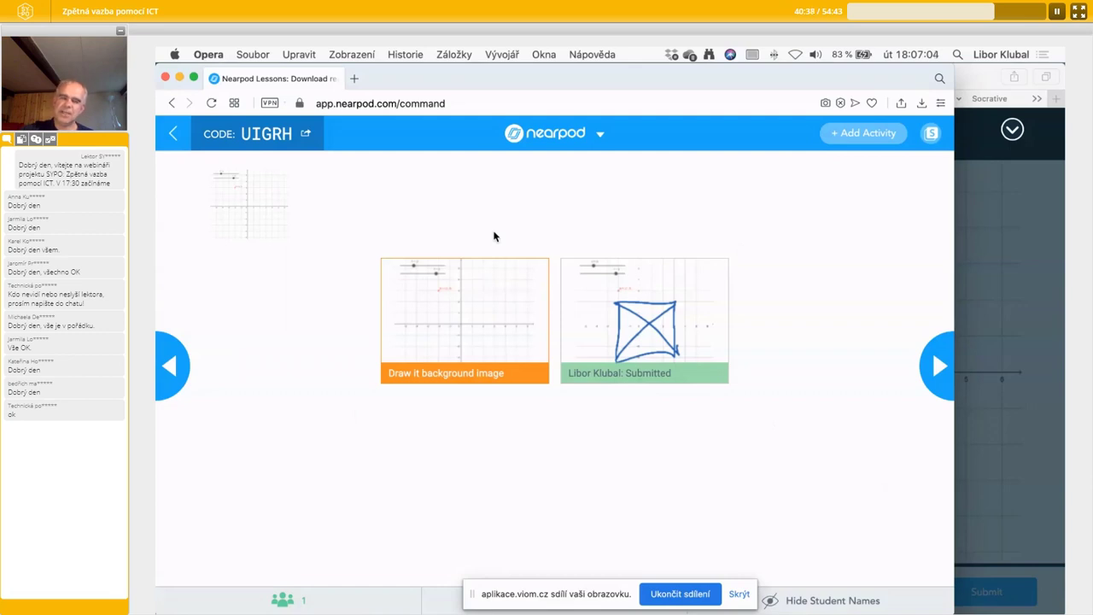
Add a Draw It activity with the instruction "Načrtni válec" to the running lesson and share it with the students.
{"action": "left_click", "coordinate": [860, 137]}
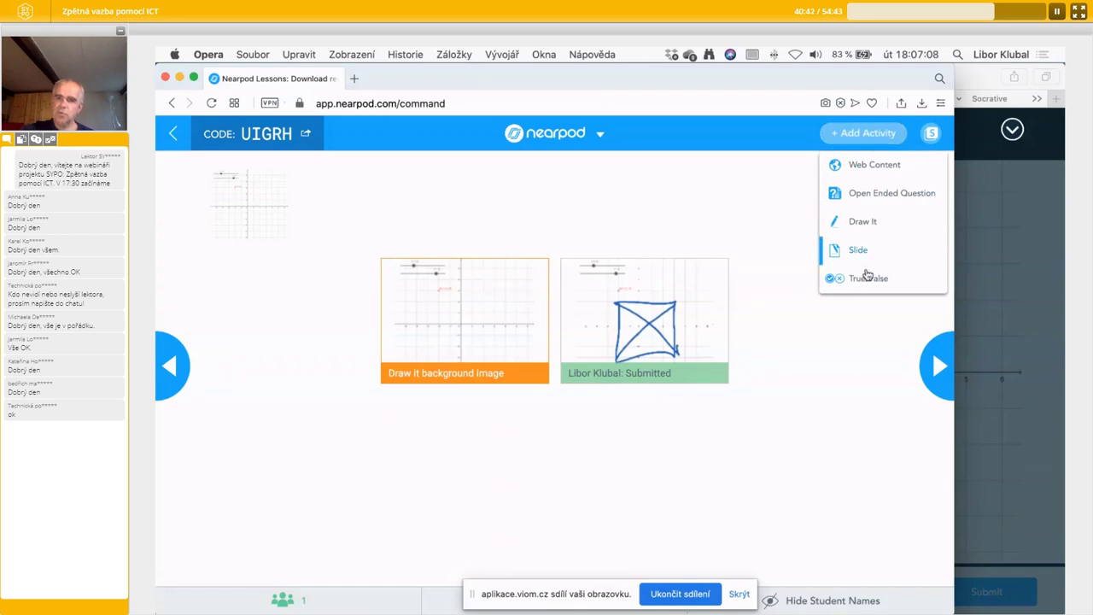
{"action": "left_click", "coordinate": [882, 222]}
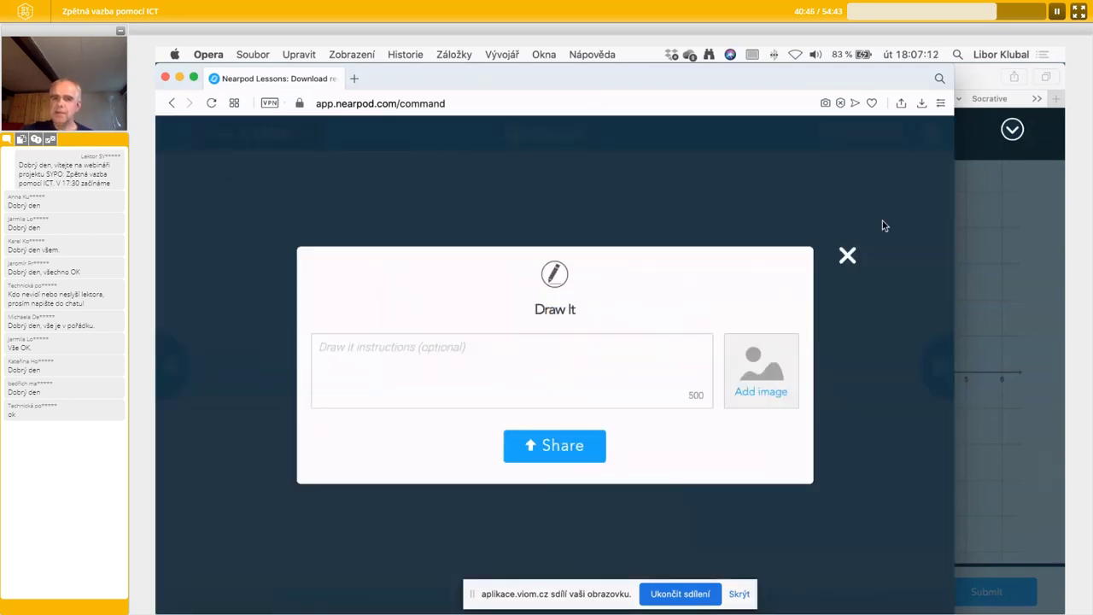
{"action": "type", "text": "N"}
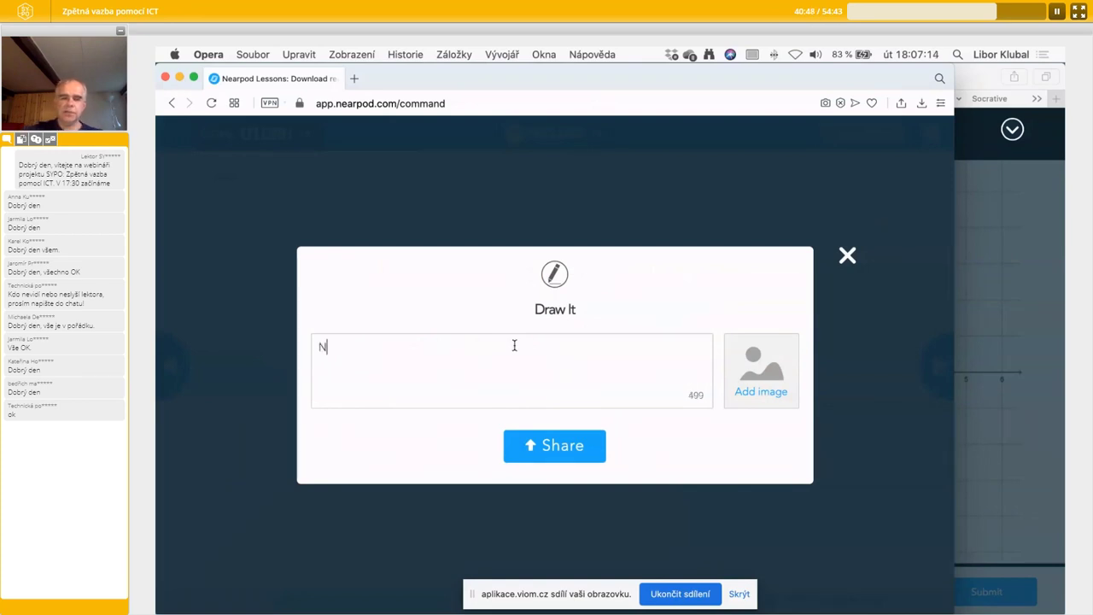
{"action": "type", "text": "ačrtni válec"}
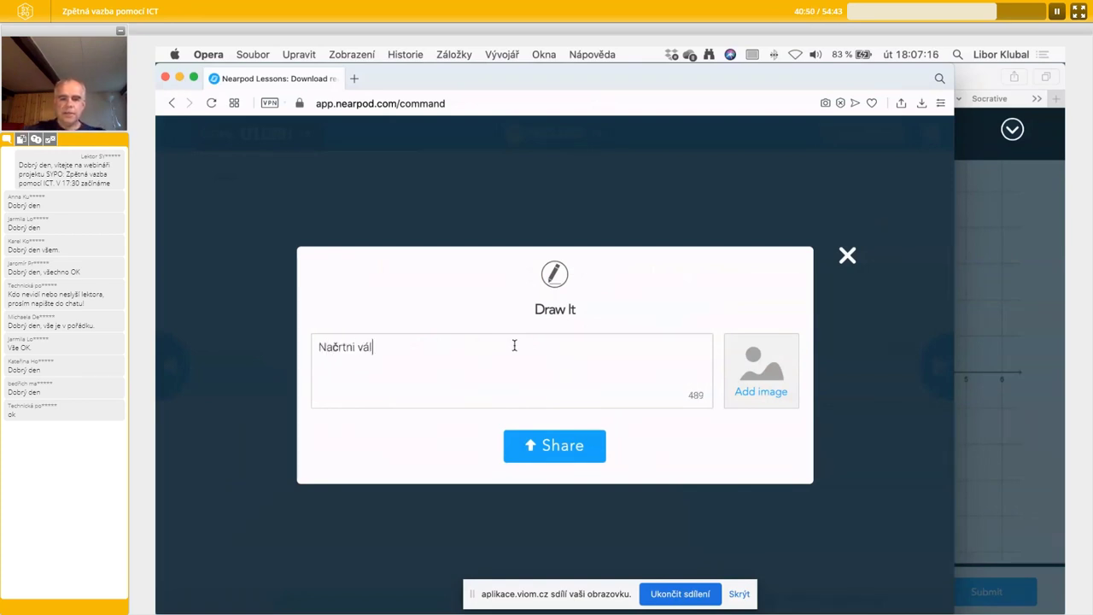
{"action": "left_click", "coordinate": [536, 443]}
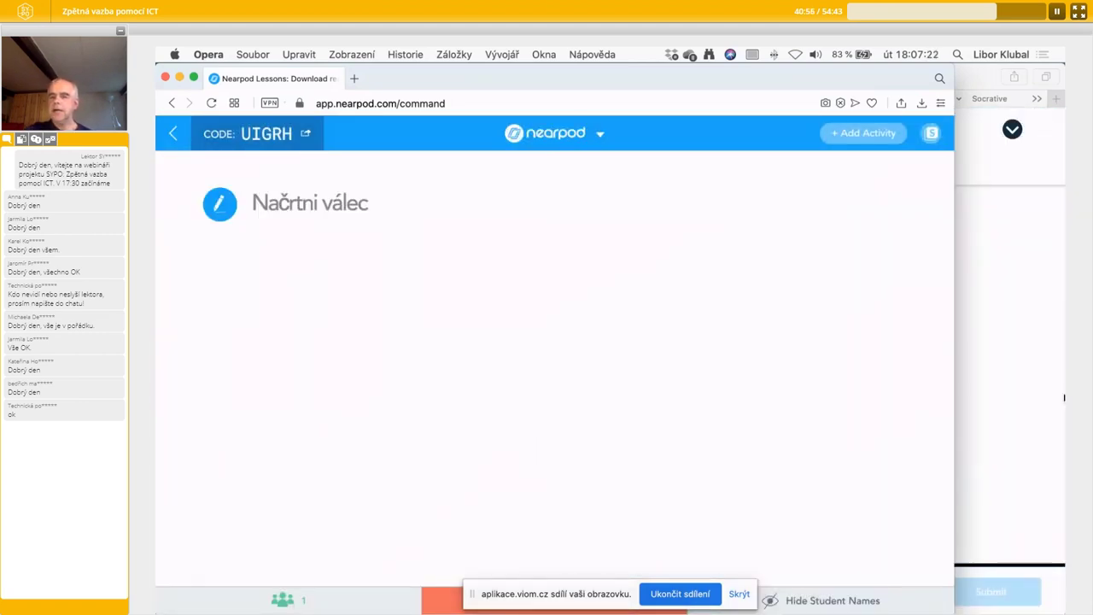
As the student, sketch a cylinder with two elliptical bases and vertical sides, submit it, and check it in the teacher's view.
{"action": "left_click", "coordinate": [1001, 401]}
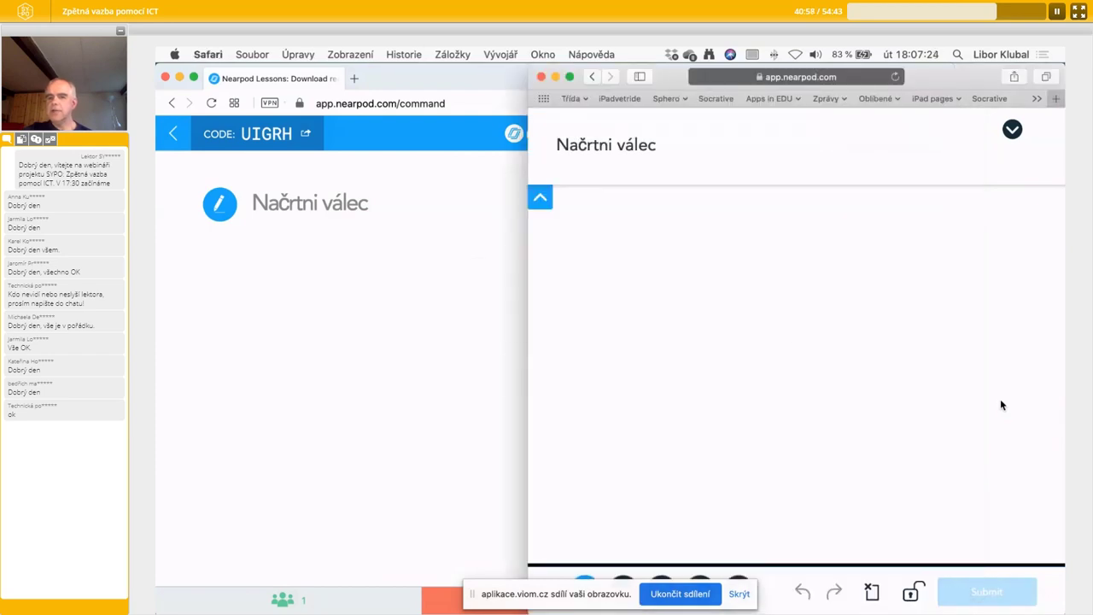
{"action": "mouse_move", "coordinate": [769, 438]}
{"action": "left_mouse_down"}
{"action": "mouse_move", "coordinate": [678, 446]}
{"action": "mouse_move", "coordinate": [822, 476]}
{"action": "mouse_move", "coordinate": [770, 437]}
{"action": "left_mouse_up"}
{"action": "left_click_drag", "start_coordinate": [671, 452], "coordinate": [663, 295]}
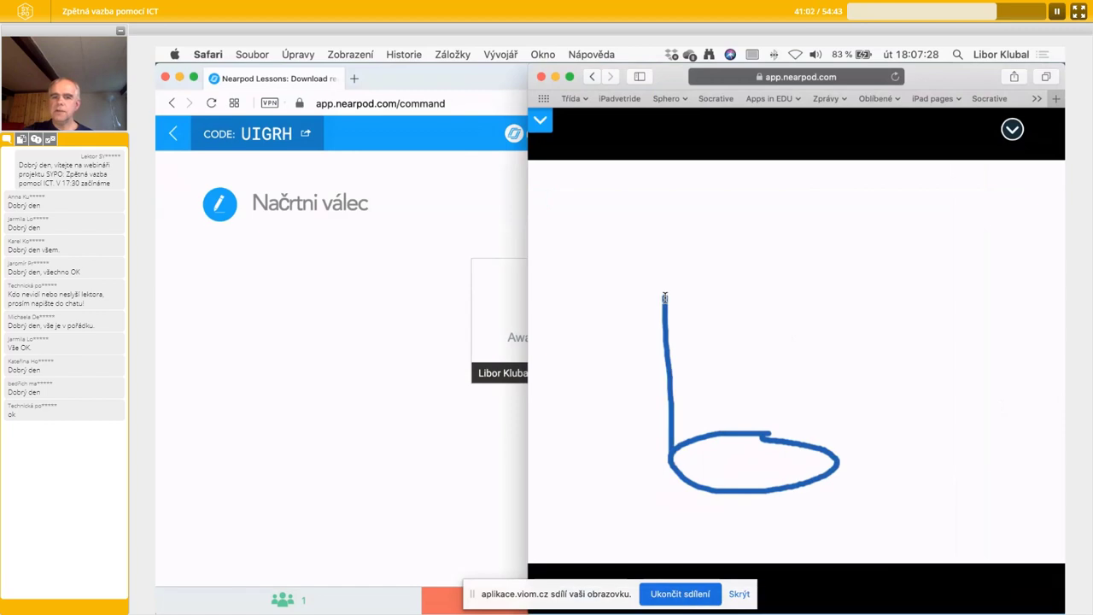
{"action": "left_click_drag", "start_coordinate": [839, 462], "coordinate": [833, 290]}
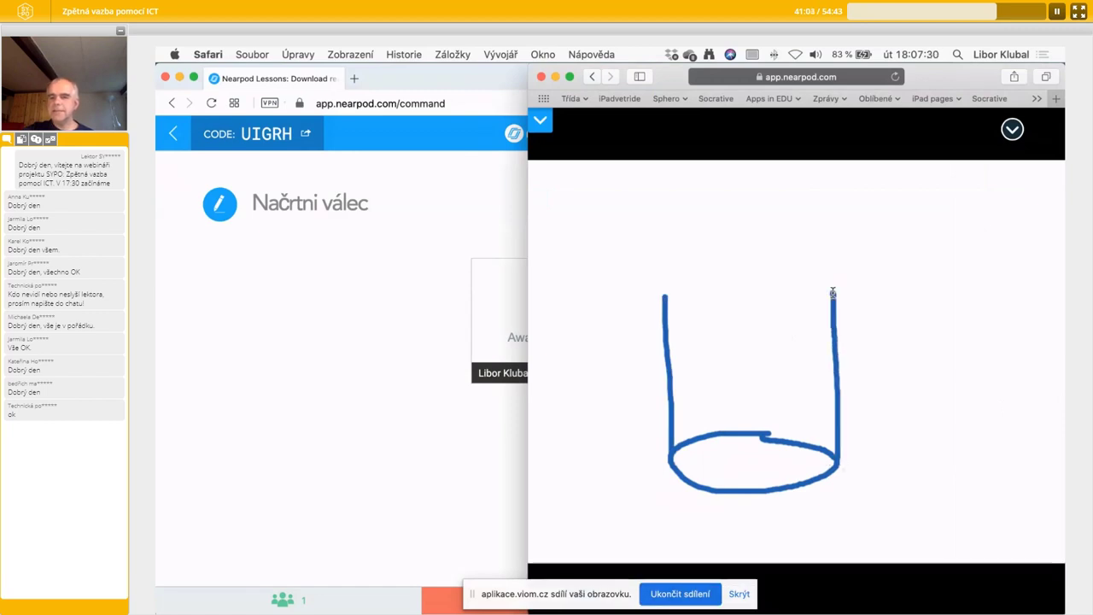
{"action": "mouse_move", "coordinate": [724, 261]}
{"action": "left_mouse_down"}
{"action": "mouse_move", "coordinate": [706, 261]}
{"action": "mouse_move", "coordinate": [667, 297]}
{"action": "mouse_move", "coordinate": [708, 313]}
{"action": "mouse_move", "coordinate": [803, 301]}
{"action": "mouse_move", "coordinate": [802, 270]}
{"action": "mouse_move", "coordinate": [719, 260]}
{"action": "left_mouse_up"}
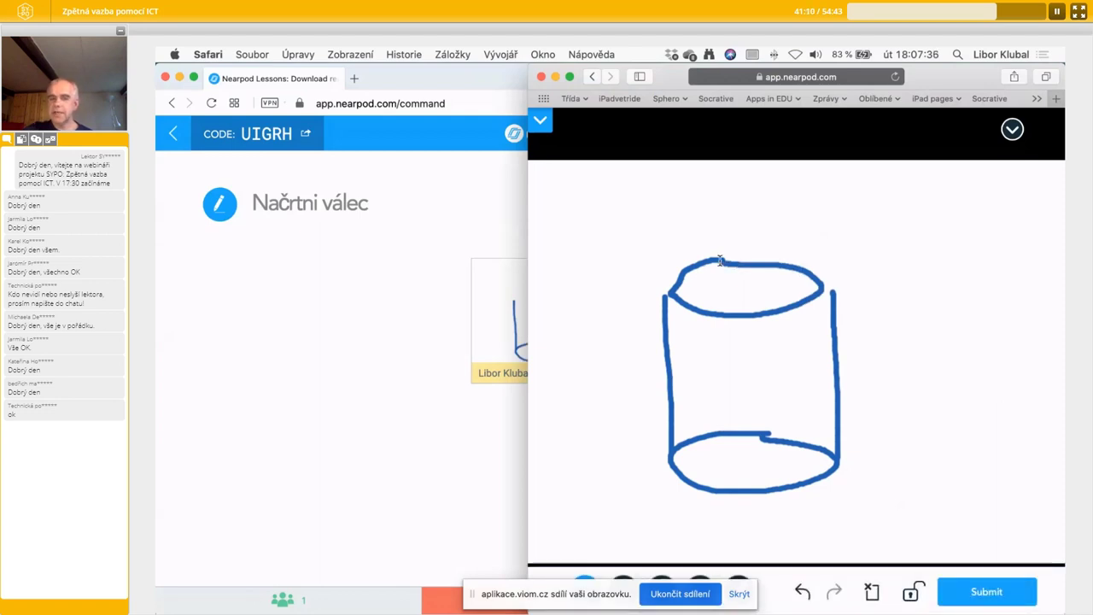
{"action": "left_click", "coordinate": [937, 587]}
{"action": "left_click", "coordinate": [415, 432]}
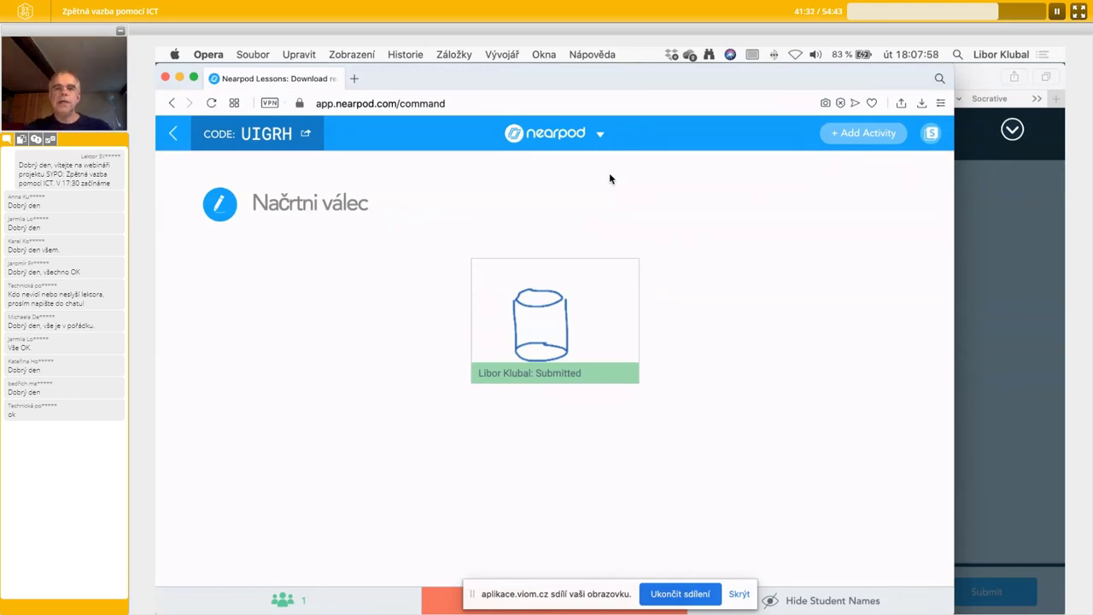
End the live lesson session for all logged-in students.
{"action": "left_click", "coordinate": [599, 136]}
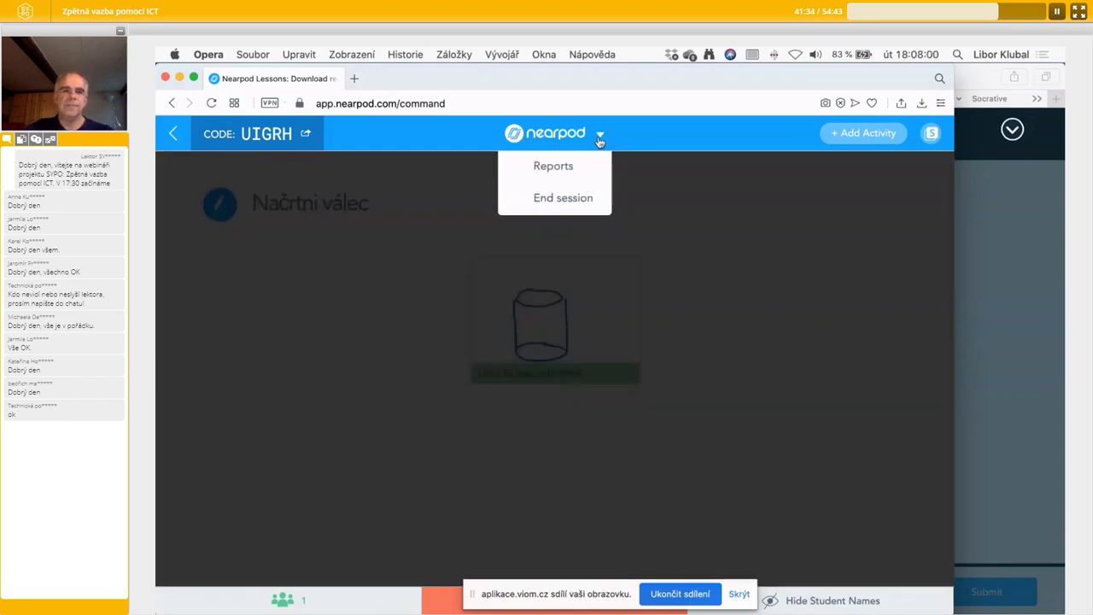
{"action": "left_click", "coordinate": [555, 199]}
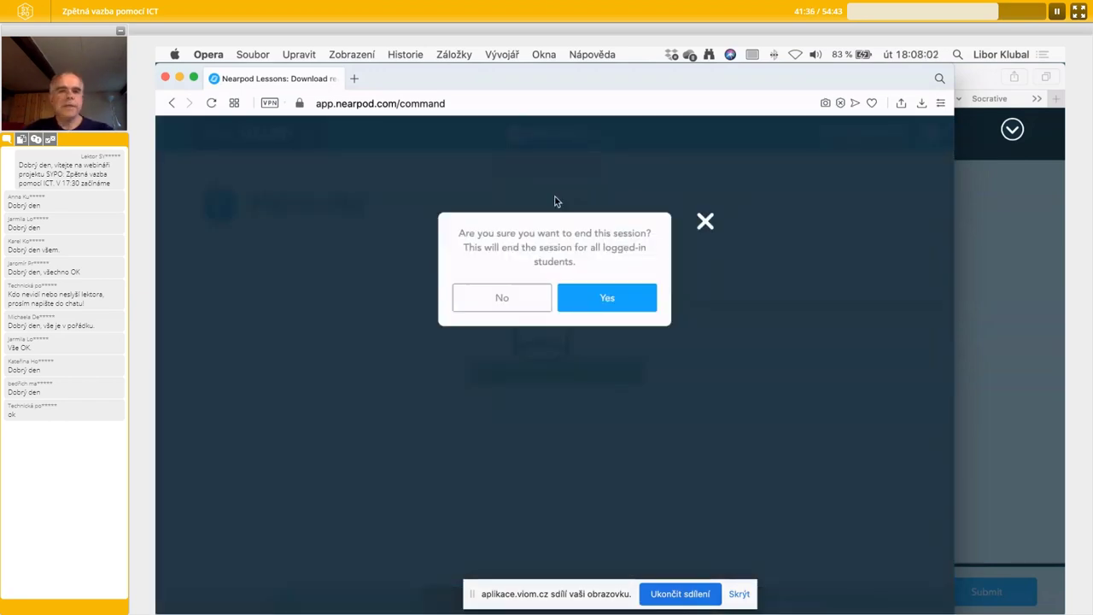
{"action": "left_click", "coordinate": [596, 291]}
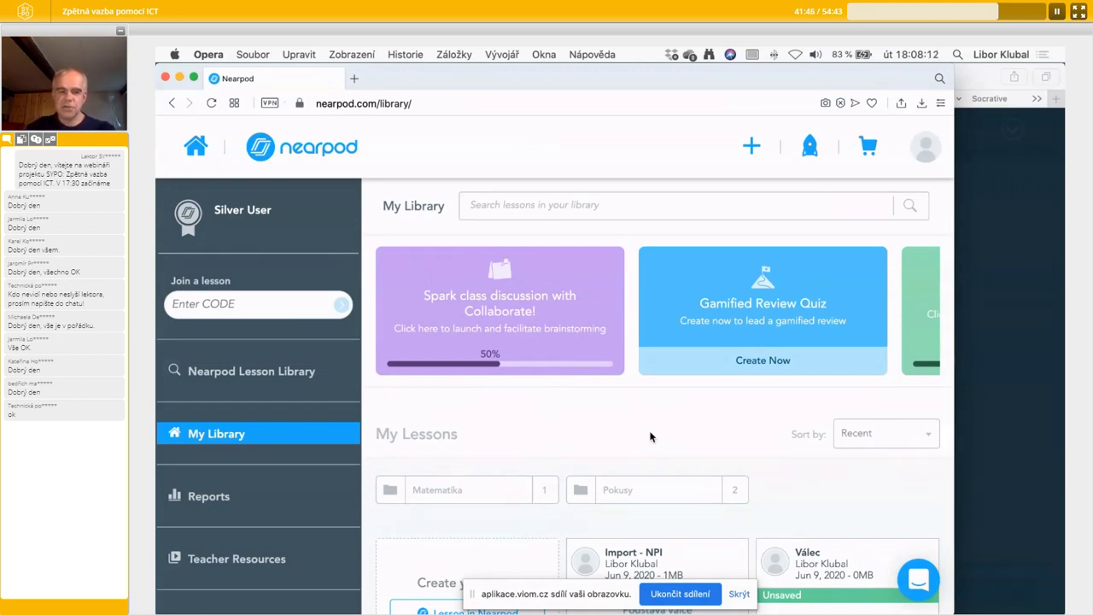
Open the "Pokusy" folder in My Lessons and create a new lesson in Nearpod there.
{"action": "scroll", "coordinate": [649, 436], "scroll_direction": "down", "scroll_amount": 1}
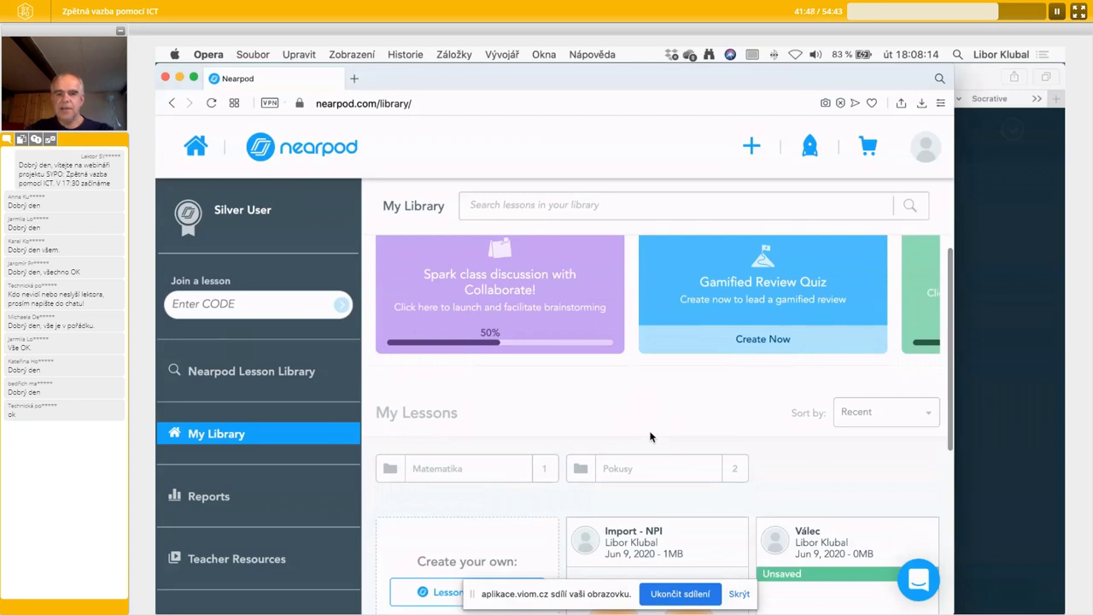
{"action": "left_click", "coordinate": [622, 472]}
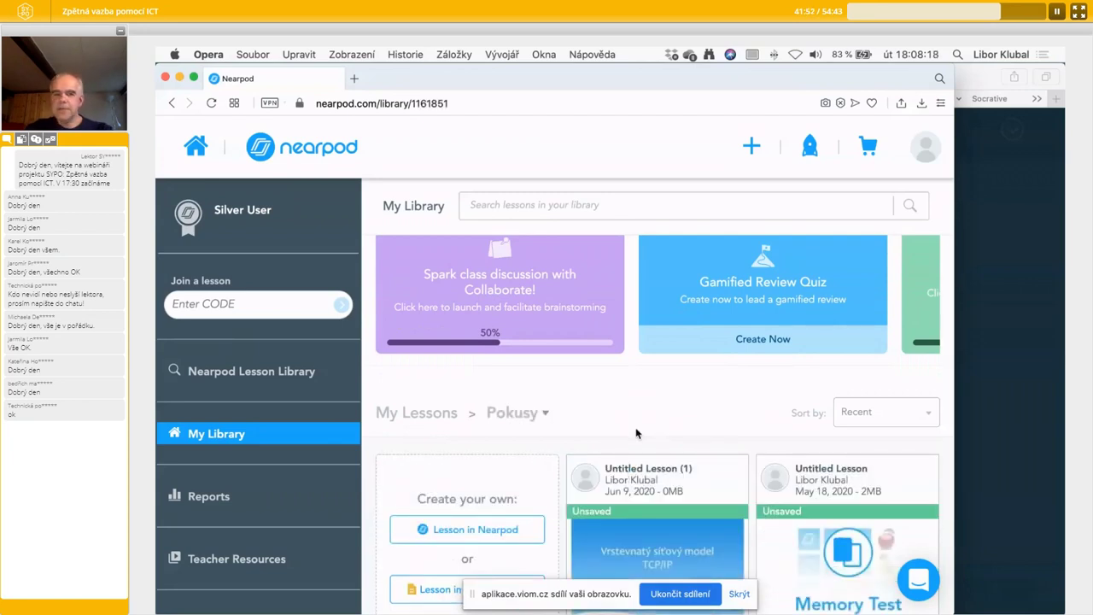
{"action": "scroll", "coordinate": [635, 431], "scroll_direction": "down", "scroll_amount": 1}
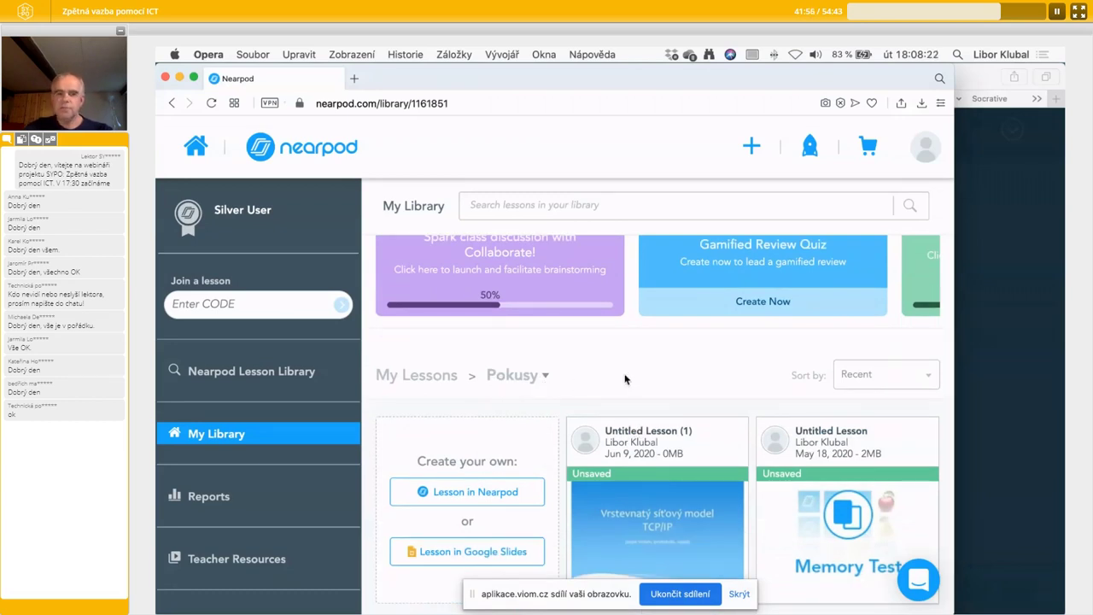
{"action": "scroll", "coordinate": [624, 378], "scroll_direction": "down", "scroll_amount": 1}
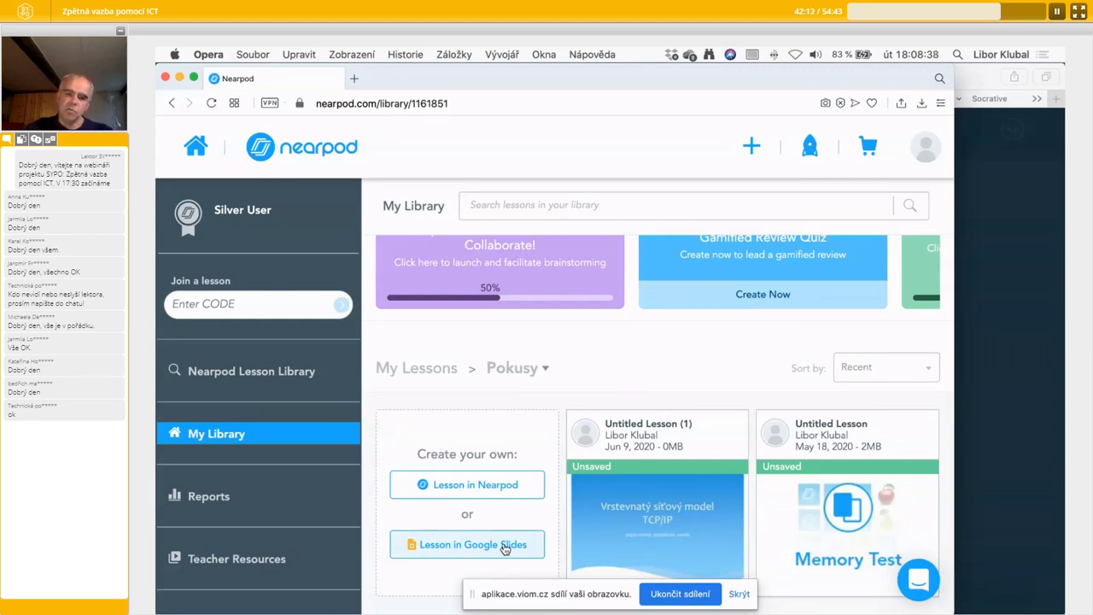
{"action": "left_click", "coordinate": [498, 485]}
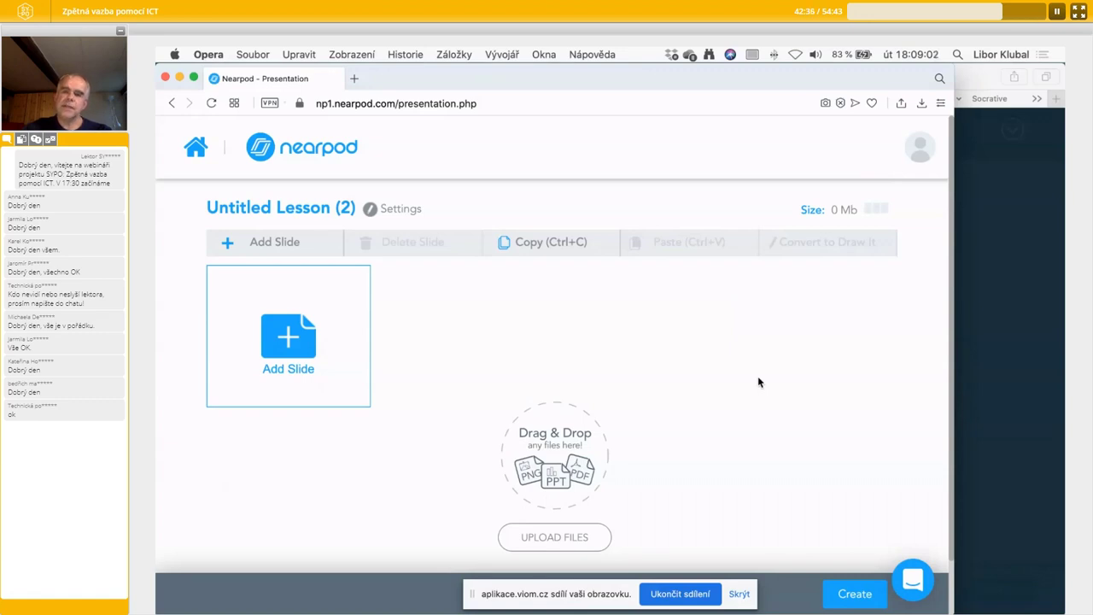
Import 5_Model_TCPIP_vrstvy.pptx from the "Počítačové sítě" folder into the new lesson and look through the imported slides.
{"action": "key", "text": "ctrl+Right"}
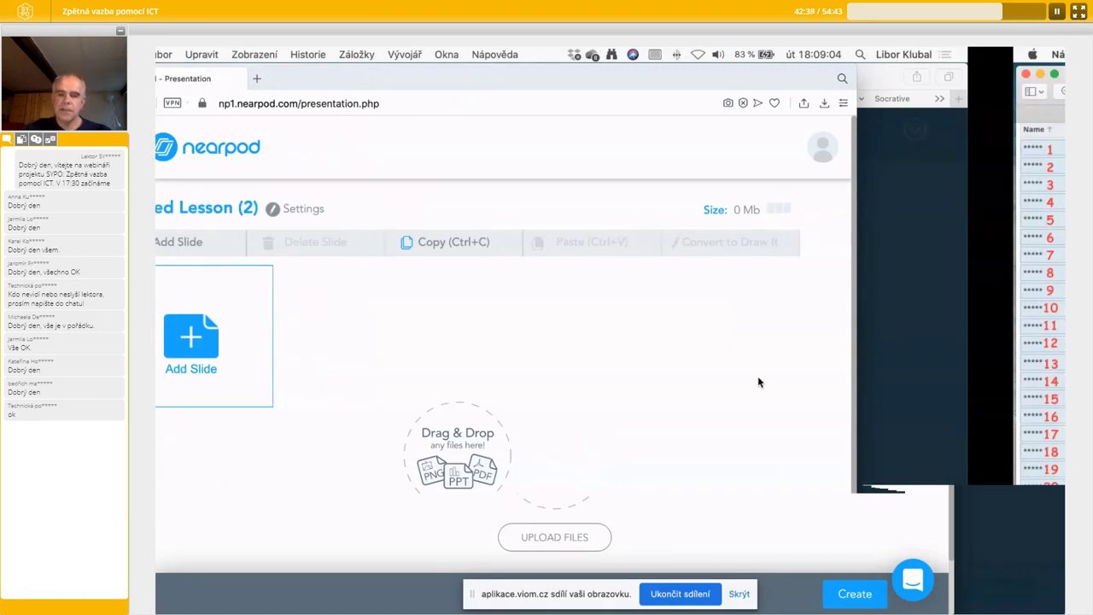
{"action": "key", "text": "ctrl+Right"}
{"action": "key", "text": "ctrl+Right"}
{"action": "key", "text": "ctrl+Right"}
{"action": "key", "text": "ctrl+Right"}
{"action": "key", "text": "ctrl+Left"}
{"action": "key", "text": "ctrl+Left"}
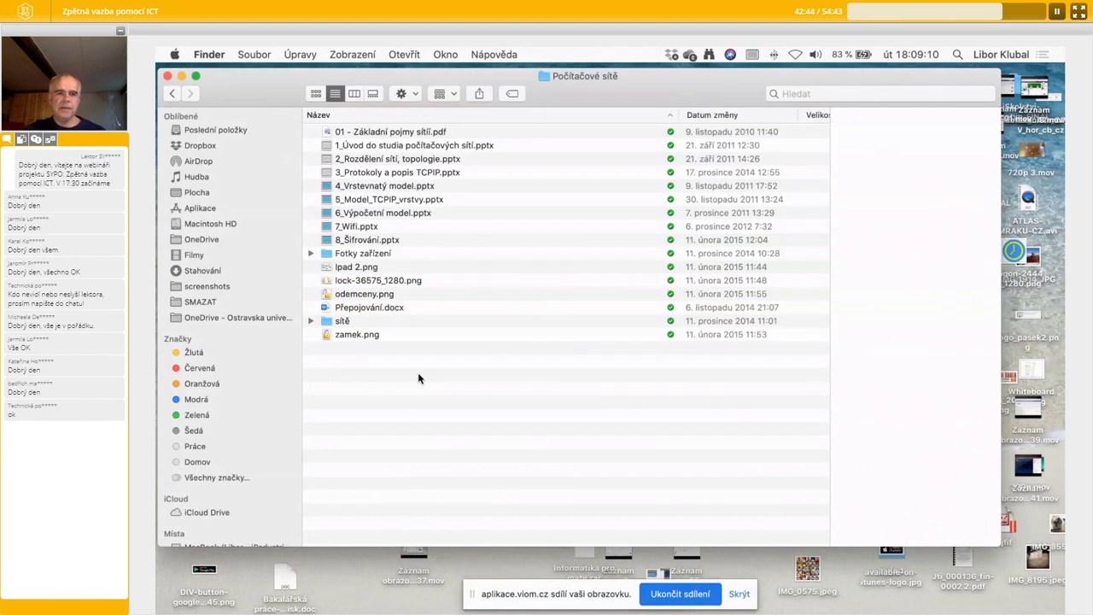
{"action": "left_click_drag", "start_coordinate": [396, 199], "coordinate": [489, 360]}
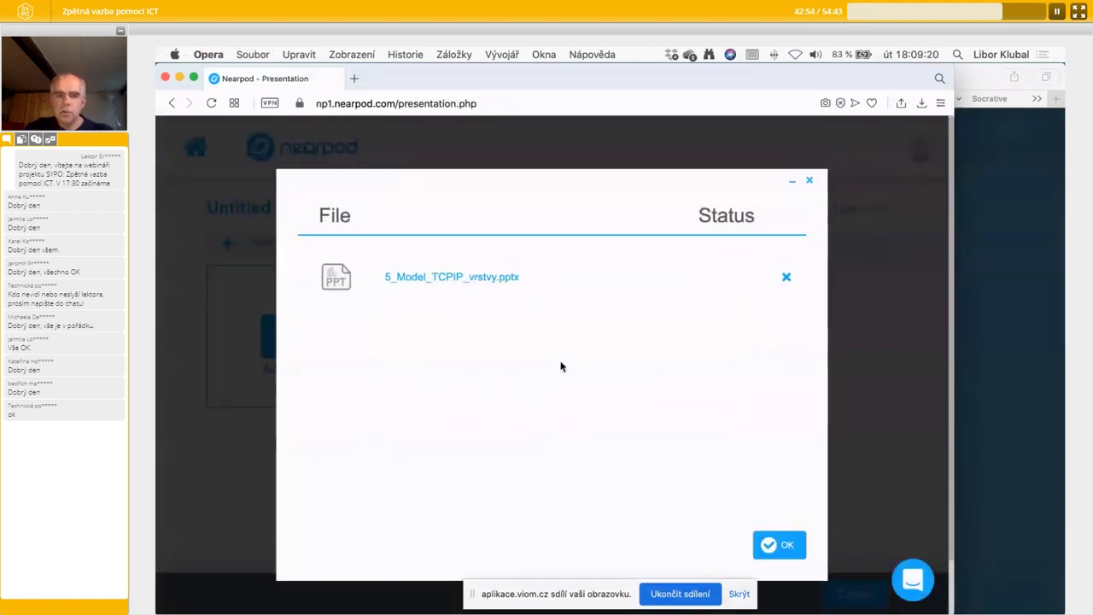
{"action": "left_click", "coordinate": [786, 547]}
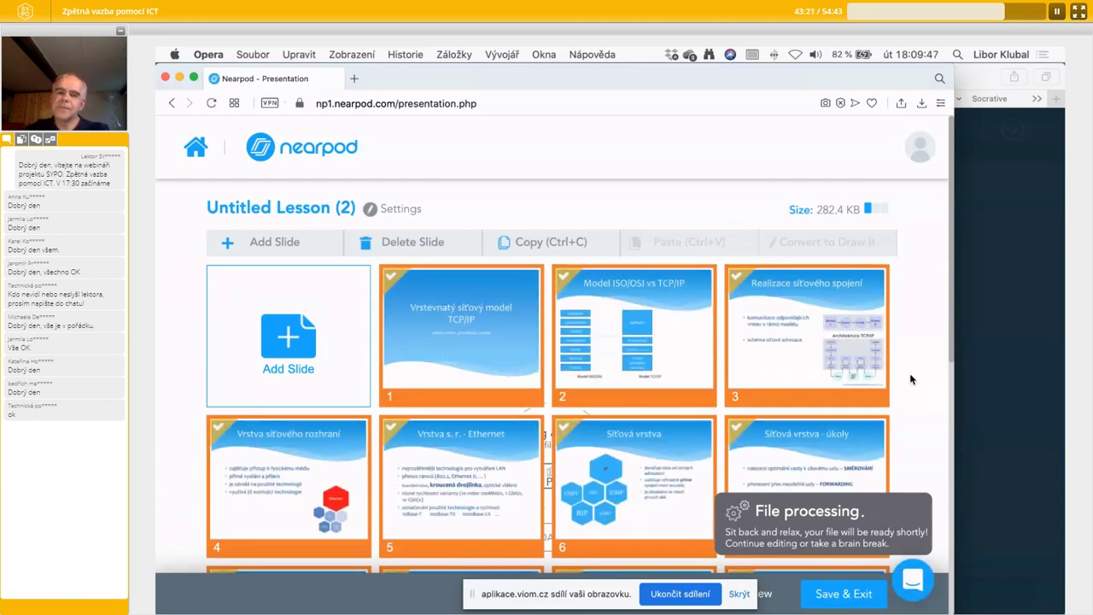
{"action": "scroll", "coordinate": [910, 379], "scroll_direction": "down", "scroll_amount": 3}
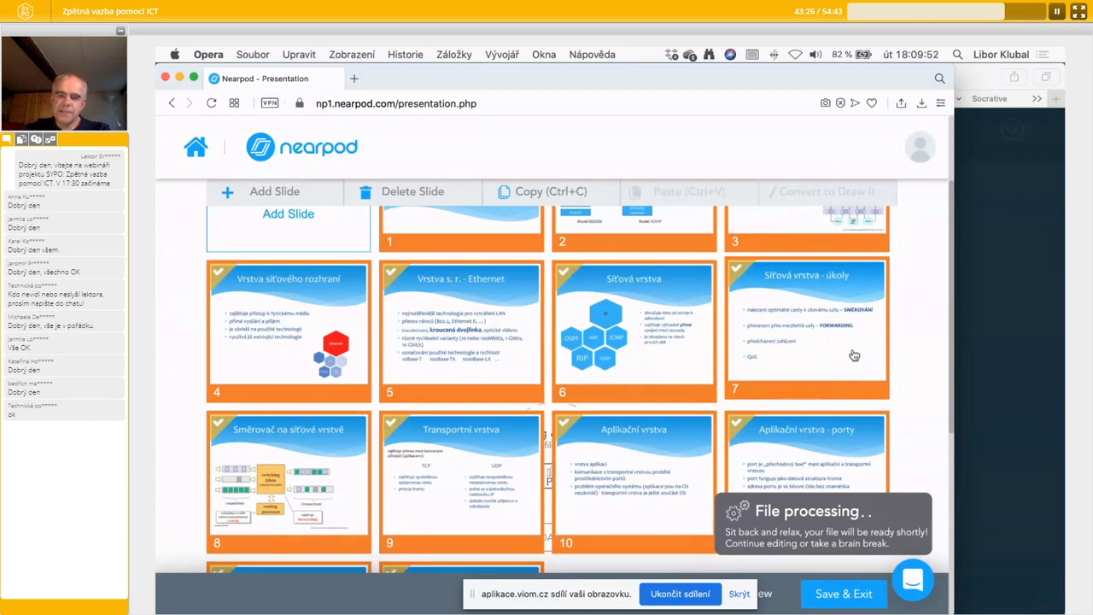
{"action": "scroll", "coordinate": [853, 354], "scroll_direction": "up", "scroll_amount": 1}
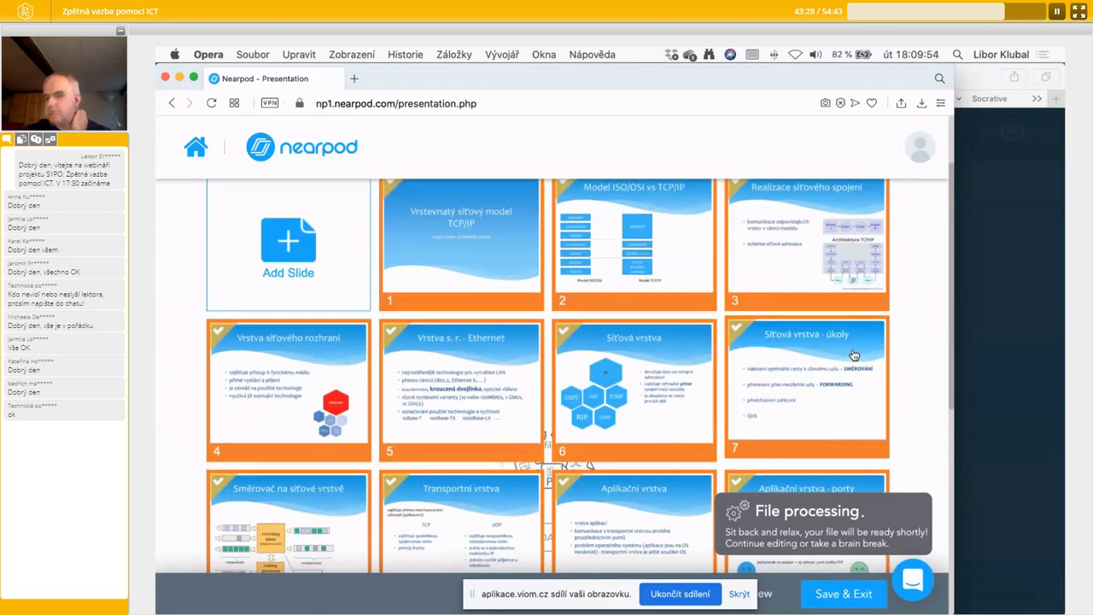